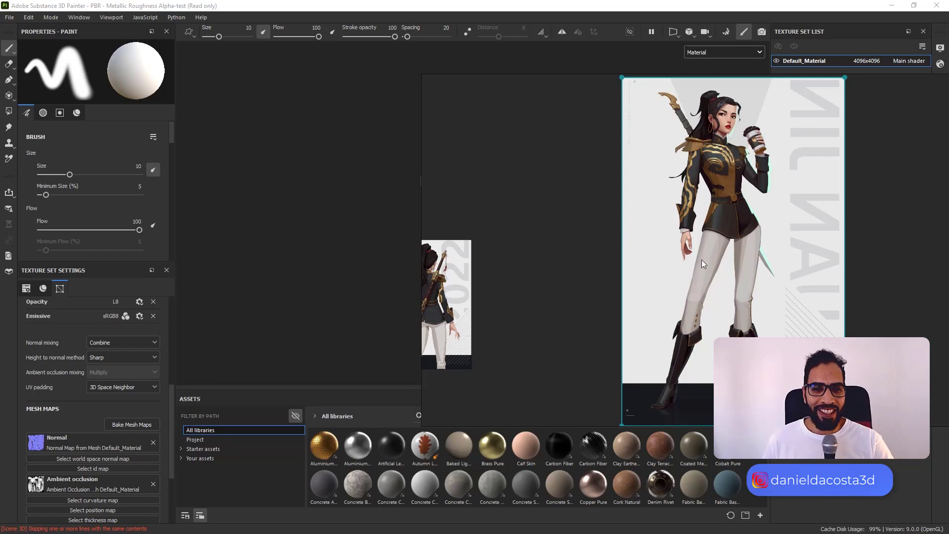
Step: Resize the reference image window and move the full-length character picture within it
left_click_drag(426, 158, 543, 158)
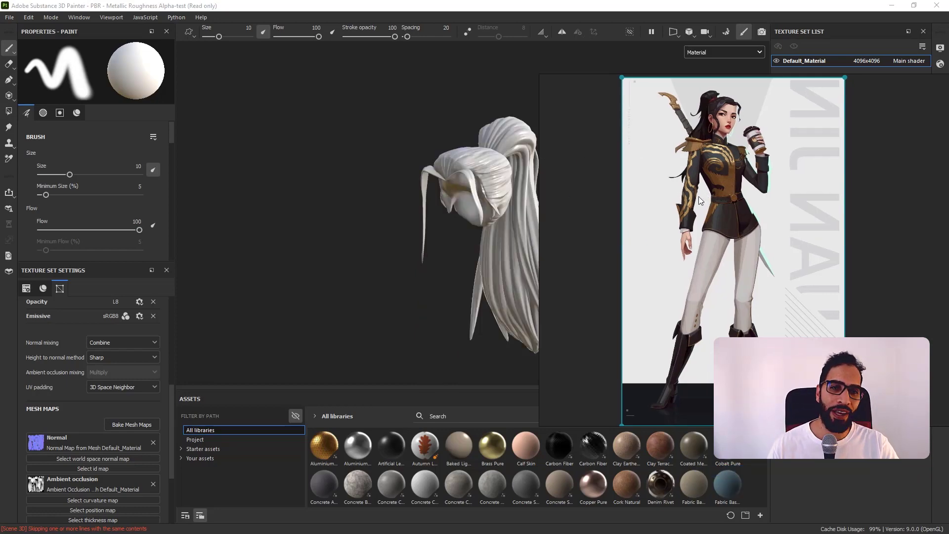
right_click_drag(699, 197, 586, 197)
left_click_drag(848, 179, 761, 180)
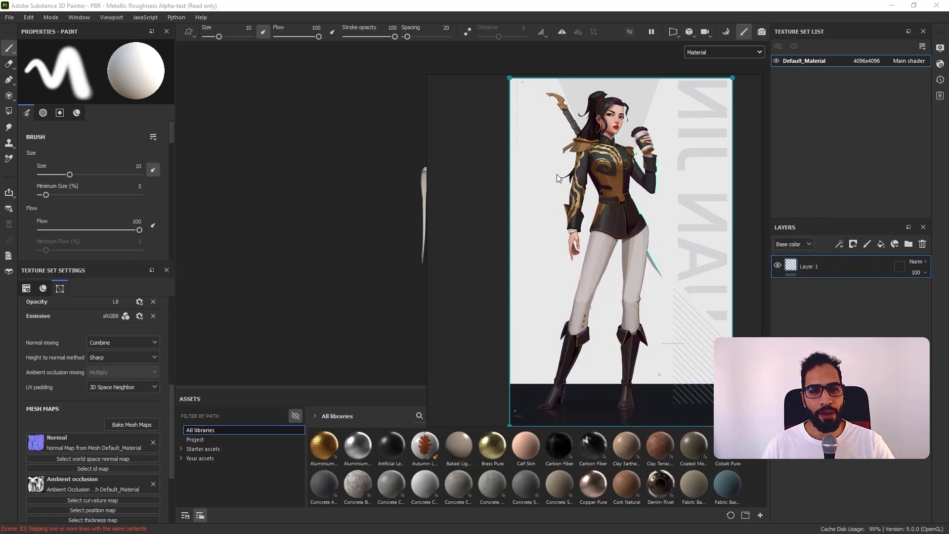
left_click_drag(603, 166, 573, 165)
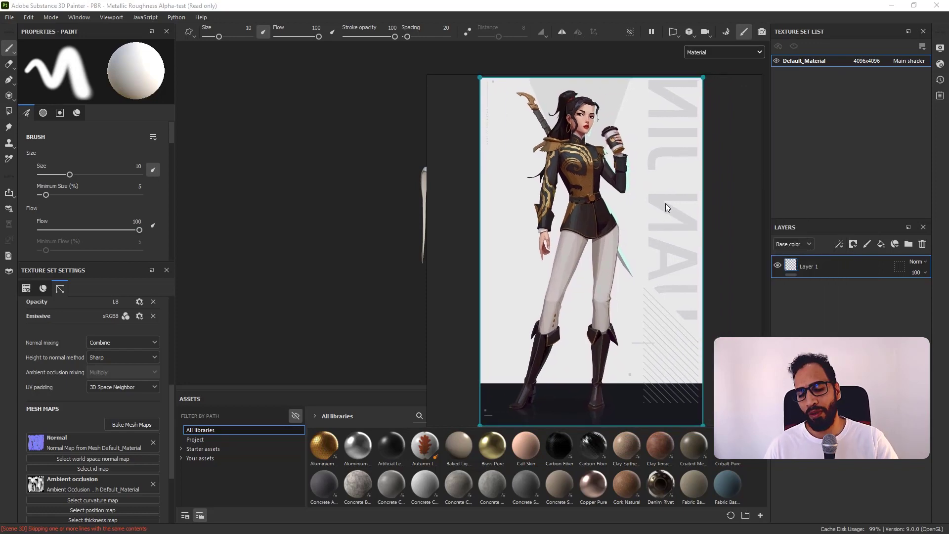
left_click_drag(659, 199, 644, 225)
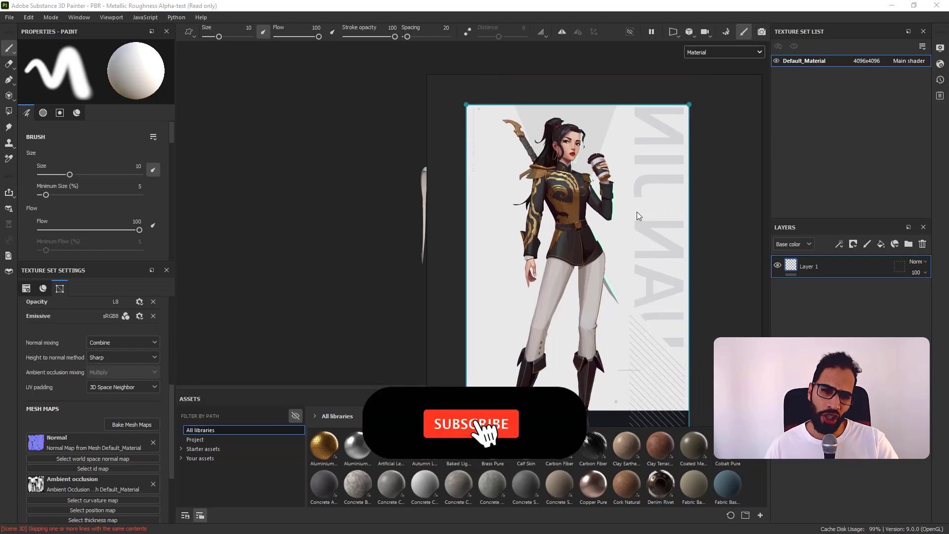
Step: Bring up the Windows taskbar for switching to another program
key("super")
key("super")
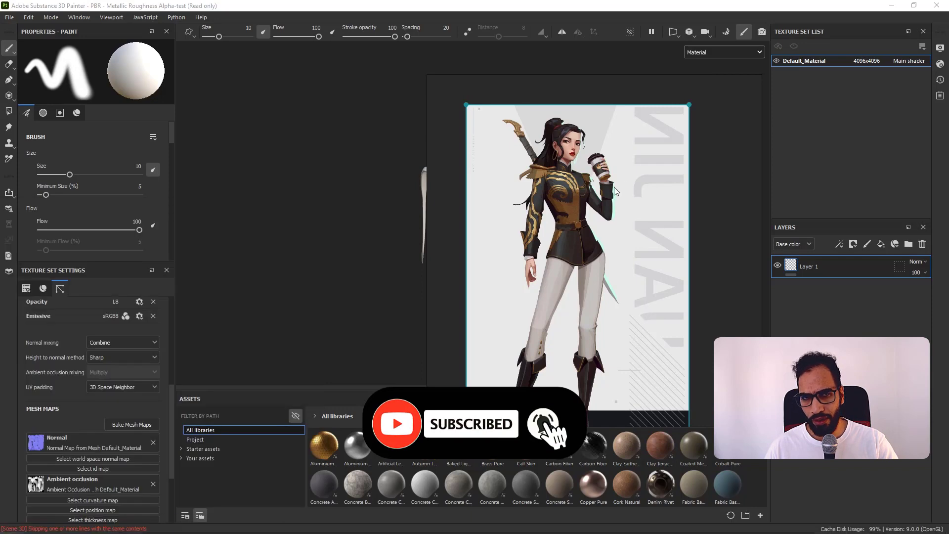
key("super")
key("Escape")
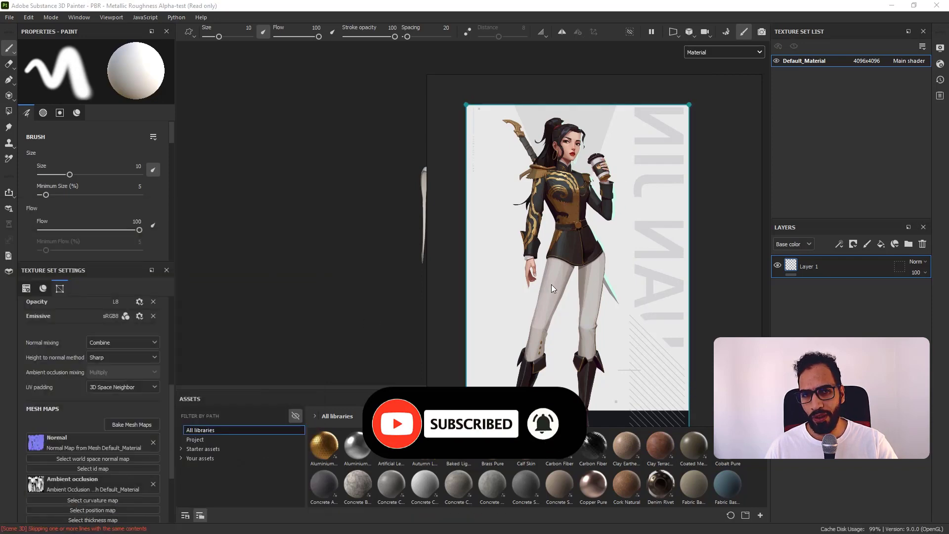
key("super")
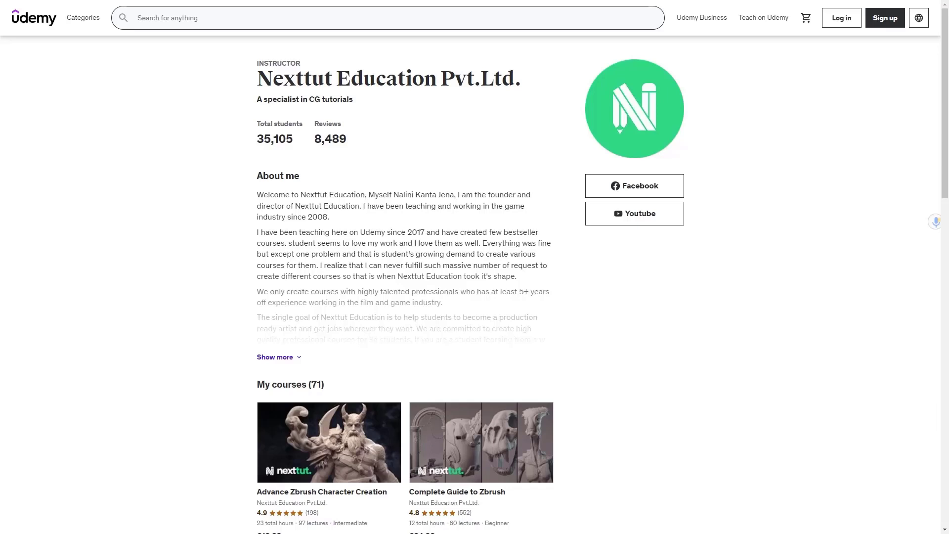
Step: Browse the list of 3D modelling, texturing and animation classes on the Skillshare page
scroll(471, 267, "down", 1)
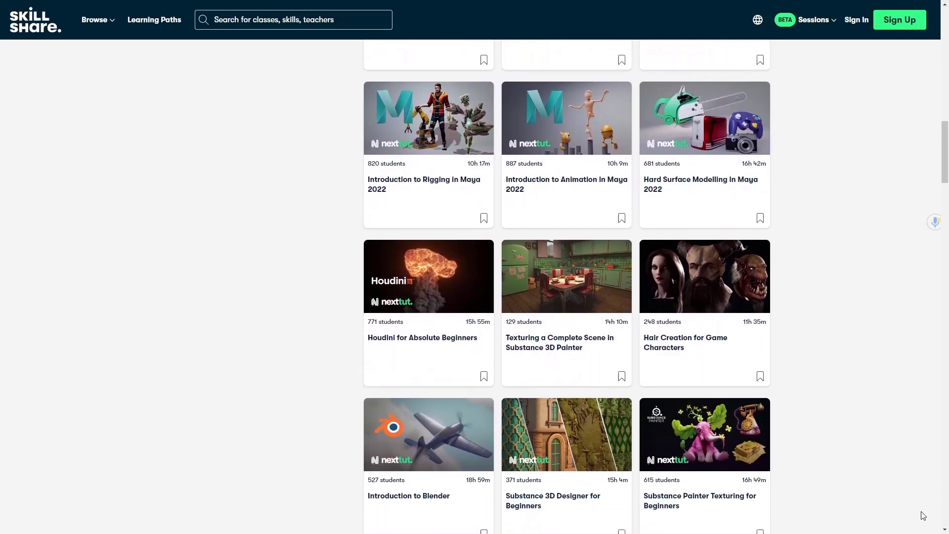
scroll(925, 513, "down", 1)
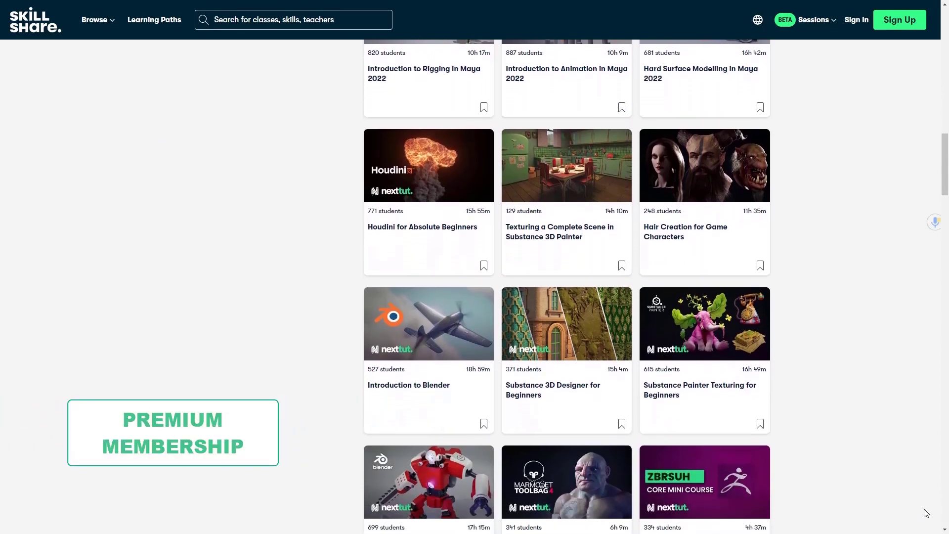
scroll(925, 513, "down", 1)
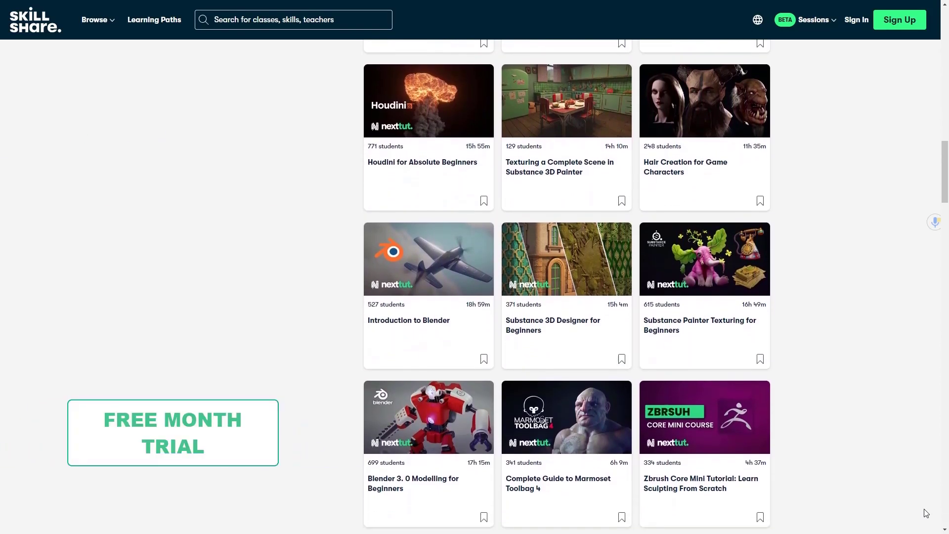
scroll(925, 513, "down", 1)
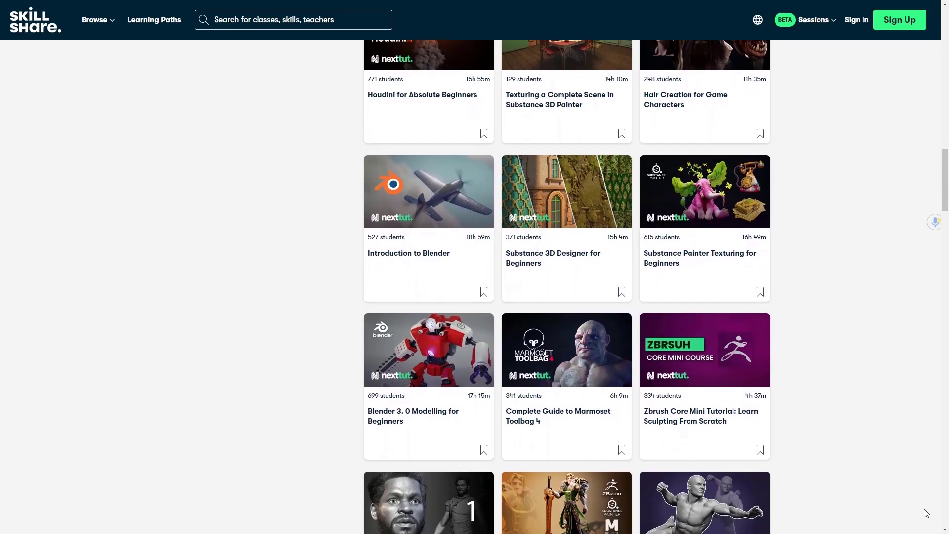
scroll(926, 513, "down", 2)
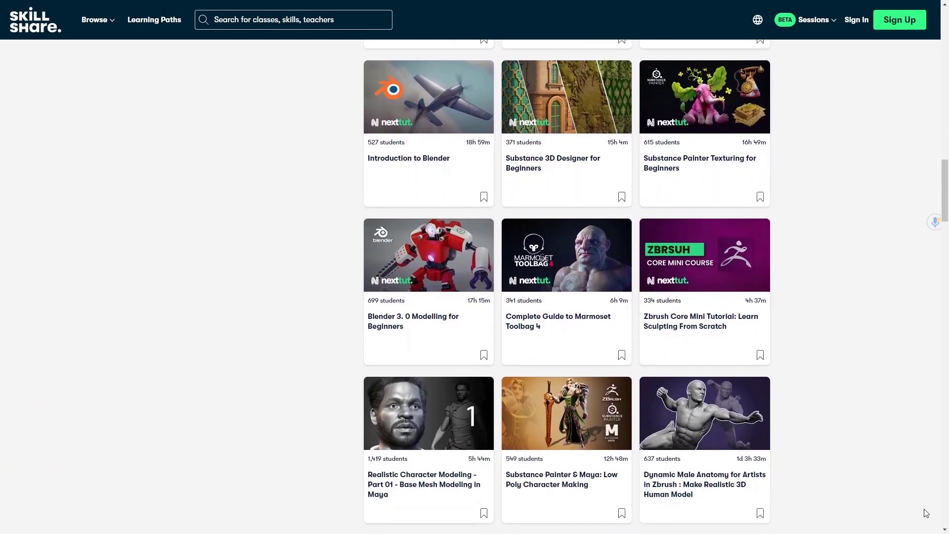
scroll(925, 513, "down", 2)
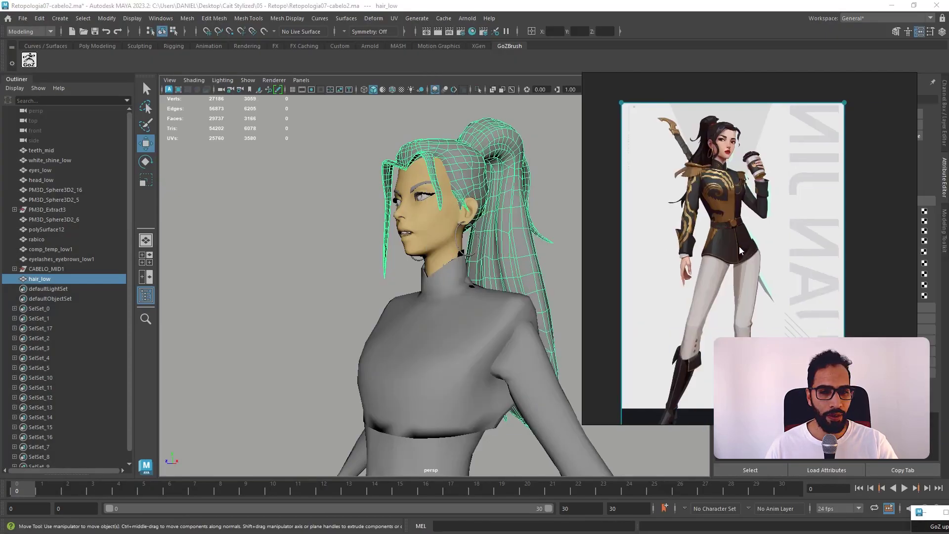
Step: Shift the reference window aside in Maya and examine the hair_low mesh from the front and side, especially the ponytail
right_click_drag(739, 250, 752, 256)
left_click_drag(525, 244, 553, 256, "alt")
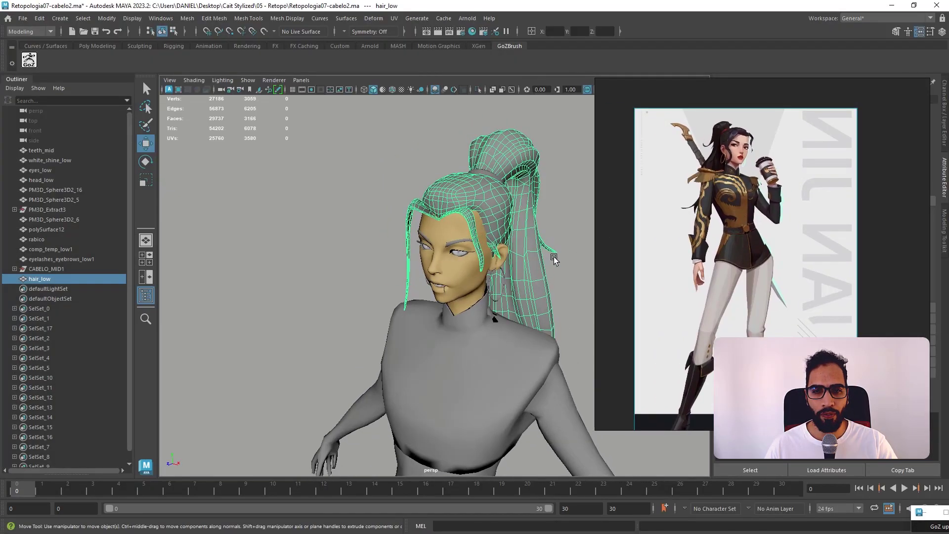
middle_click_drag(554, 259, 527, 260, "alt")
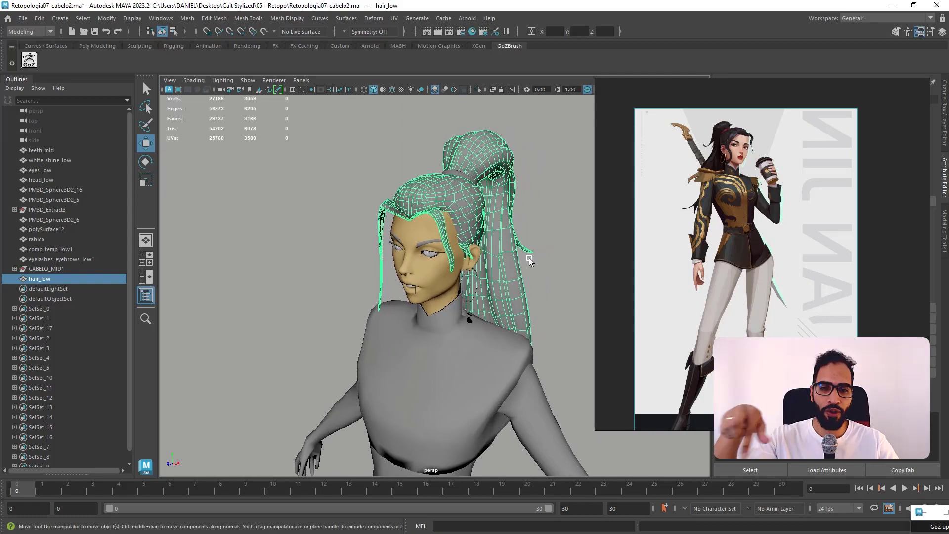
left_click_drag(530, 257, 517, 198, "alt")
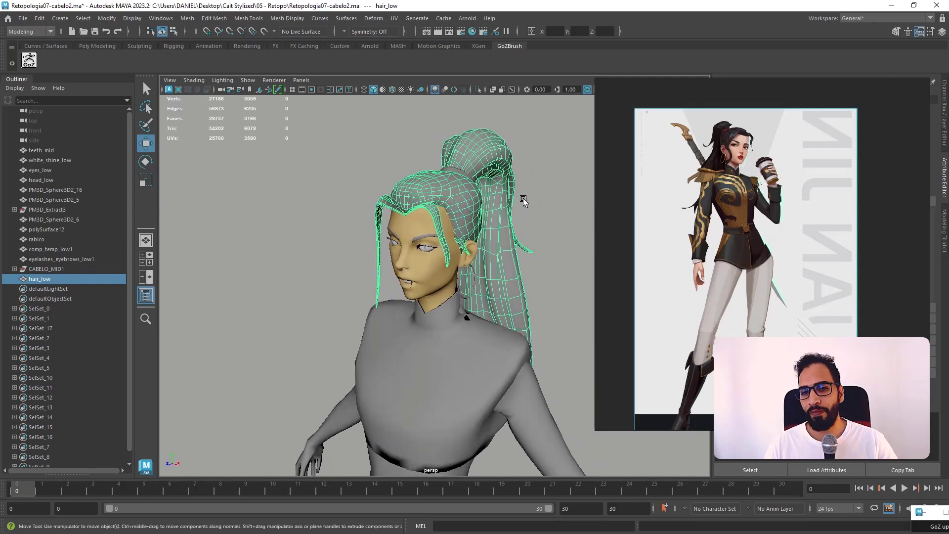
key("super")
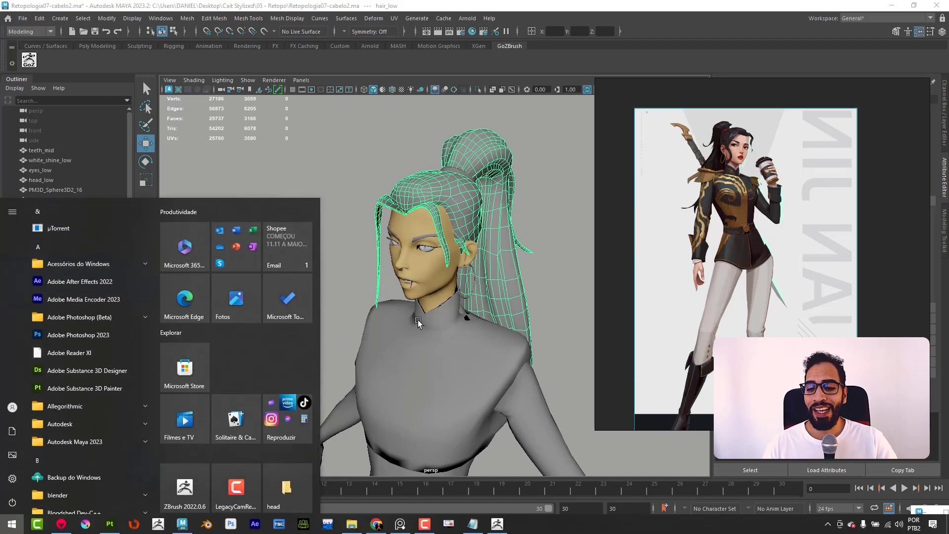
key("super")
left_click_drag(519, 207, 479, 142, "alt")
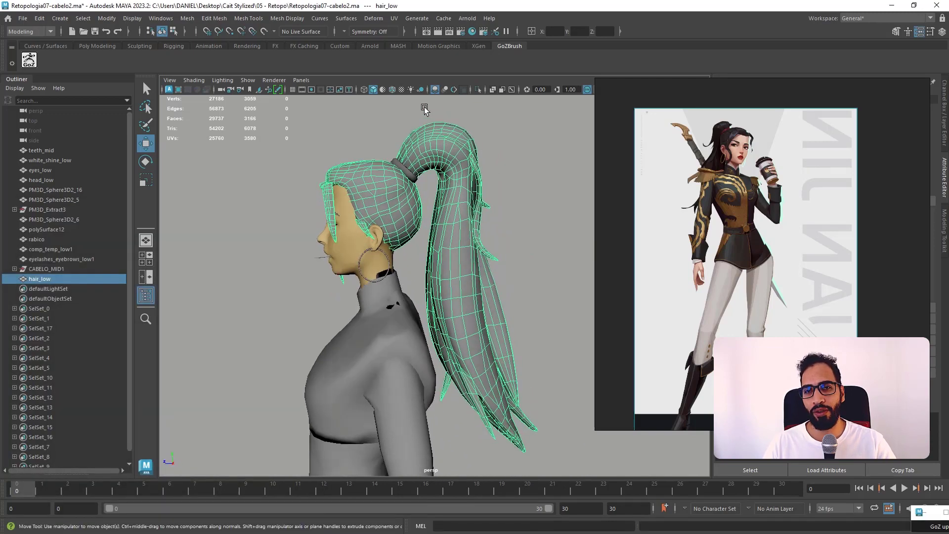
mouse_move(406, 103)
left_mouse_down()
mouse_move(665, 257)
mouse_move(417, 173)
left_mouse_up()
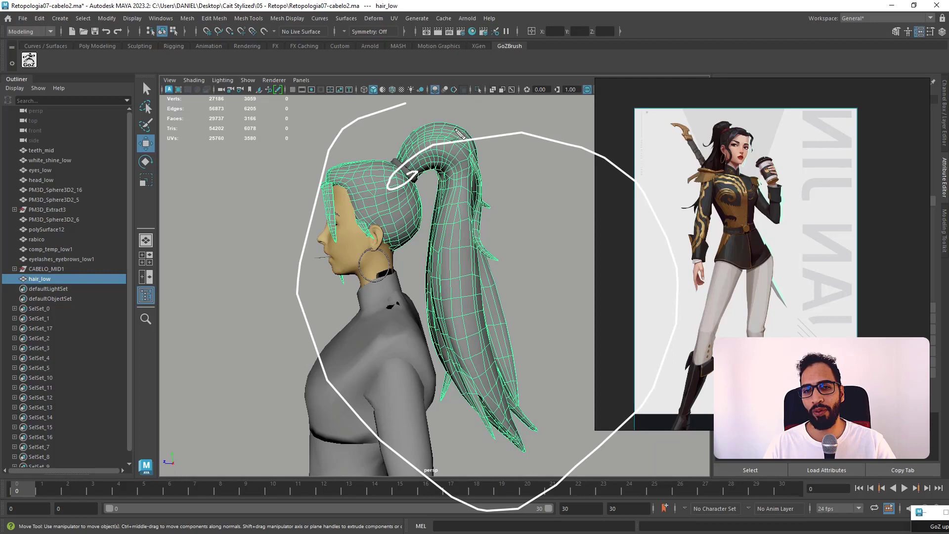
key("Escape")
Step: Switch to Substance 3D Painter, examine the baked hair up close, and move the reference window off the workspace
key("super")
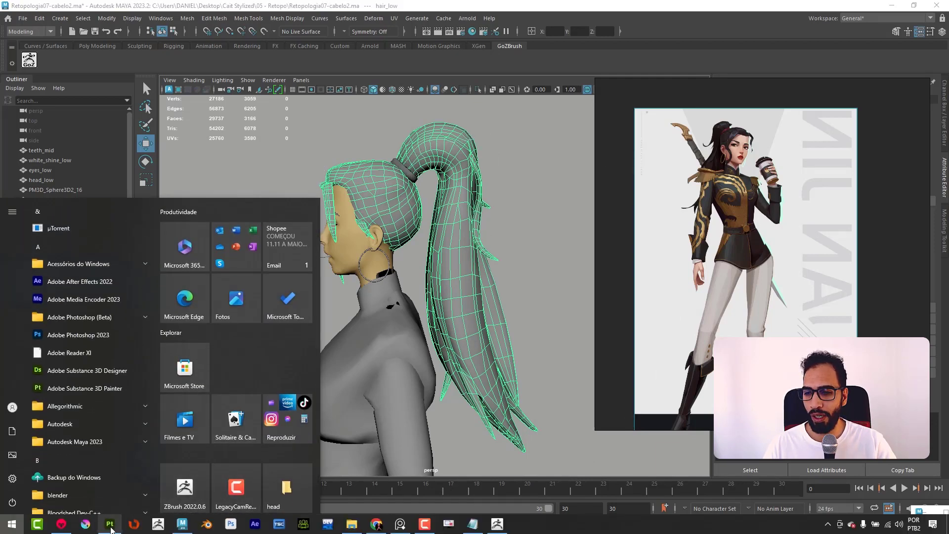
left_click(110, 523)
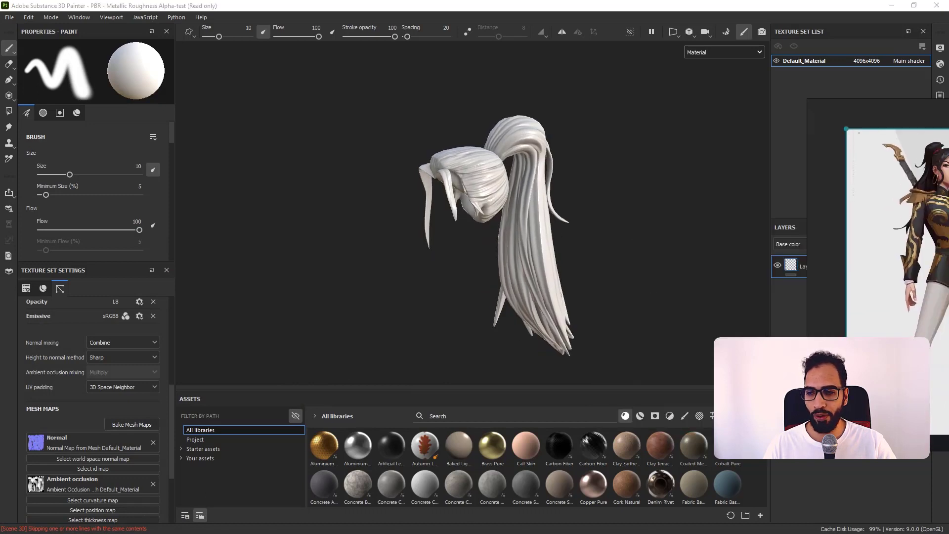
left_click_drag(579, 246, 525, 243, "alt")
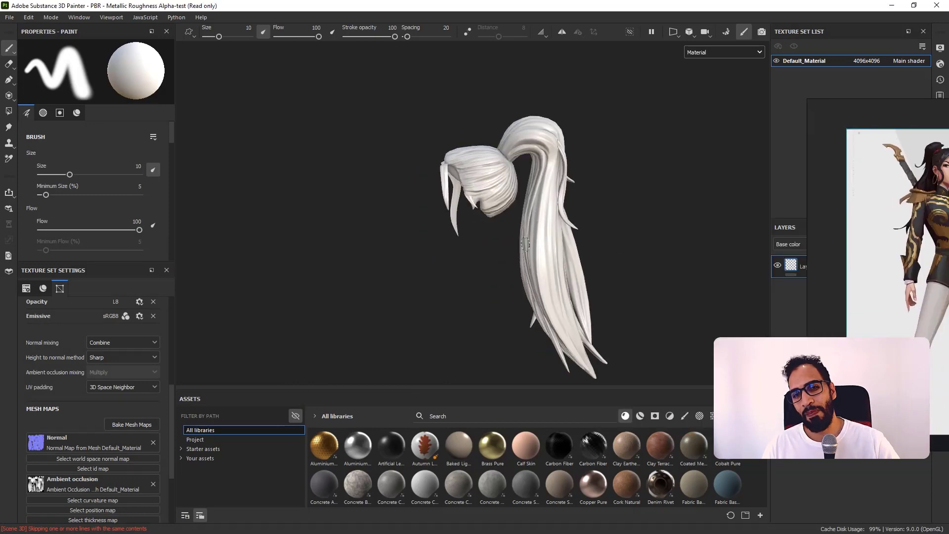
middle_click_drag(534, 183, 487, 222, "alt")
right_click_drag(469, 185, 603, 113, "alt")
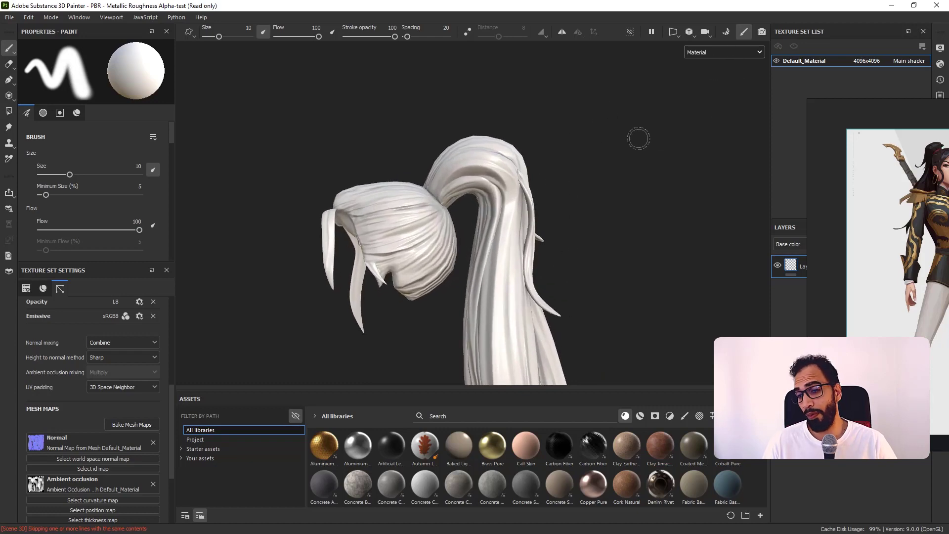
right_click_drag(828, 233, 948, 234)
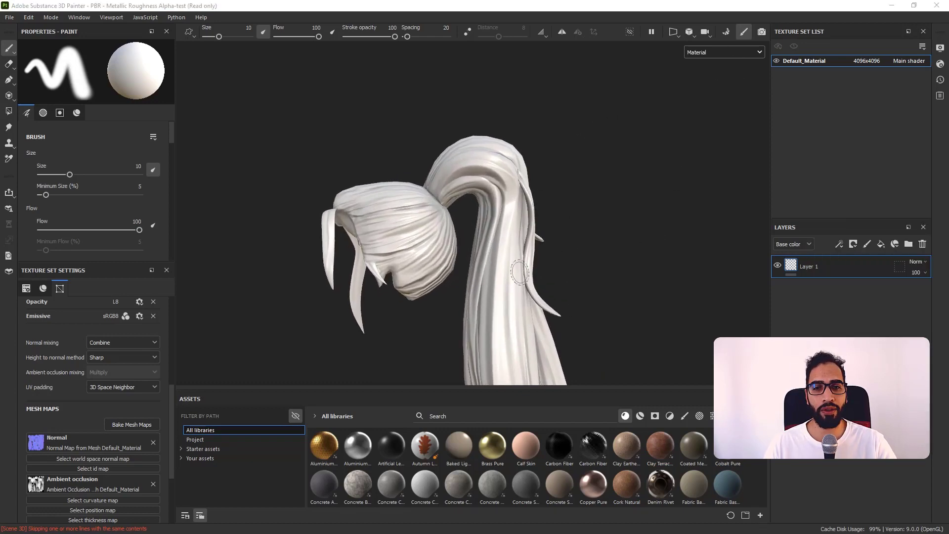
Step: Set the viewport display from Material to the Ambient occlusion mesh map
left_click_drag(518, 272, 717, 126, "alt")
left_click(727, 53)
scroll(726, 108, "down", 3)
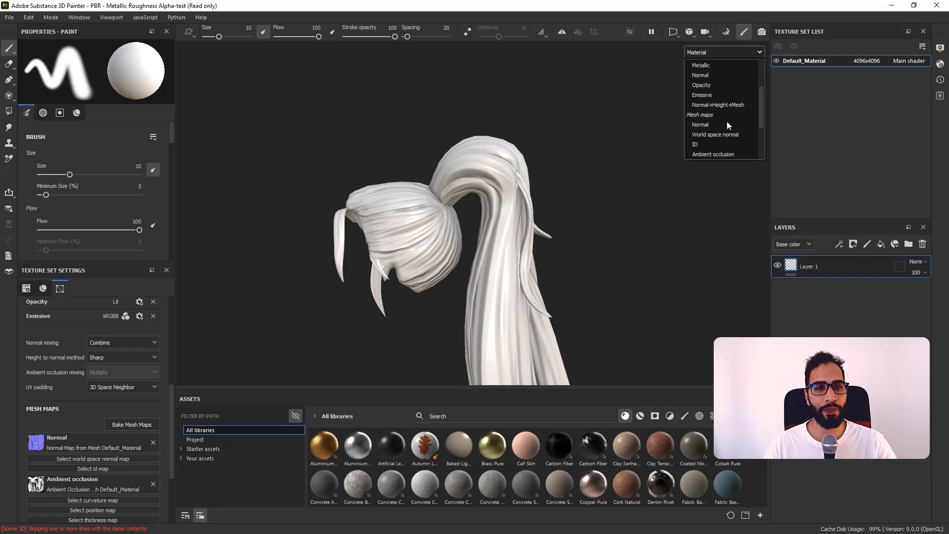
scroll(726, 135, "down", 1)
left_click(728, 126)
middle_click_drag(597, 143, 558, 86, "alt")
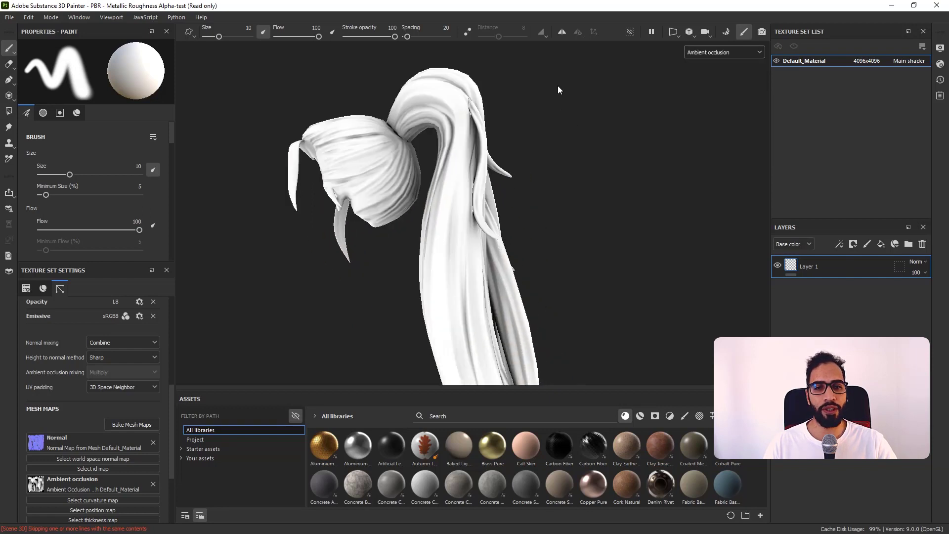
Step: Examine the baked ambient occlusion across the head hair and ponytail strands from several angles
right_click_drag(558, 86, 519, 151, "alt")
key("e")
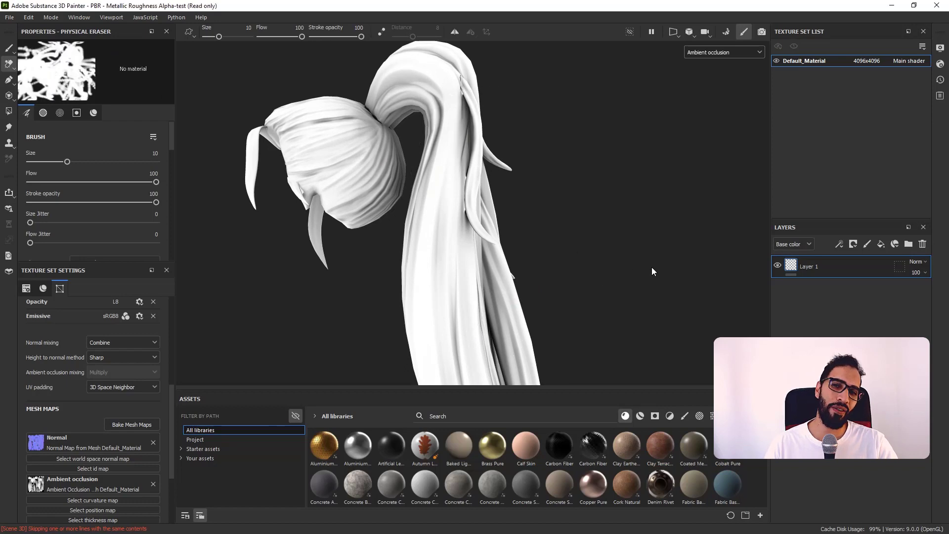
mouse_move(651, 267)
left_mouse_down("alt")
mouse_move(428, 212)
mouse_move(496, 191)
left_mouse_up("alt")
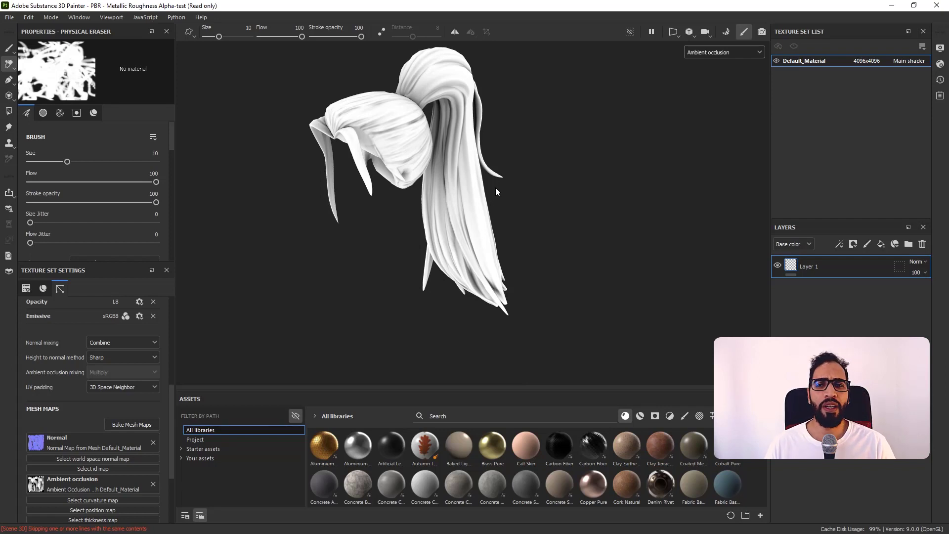
left_click_drag(533, 263, 498, 271, "alt")
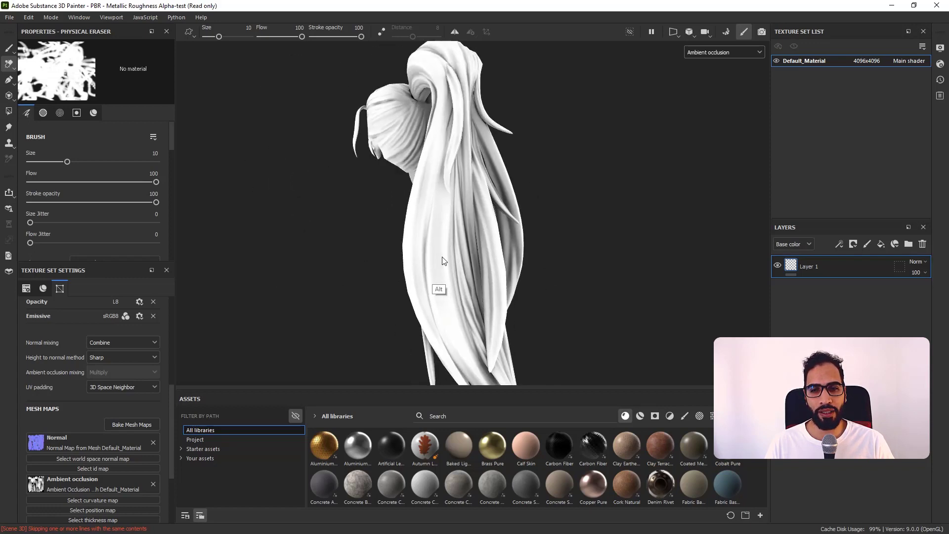
left_click_drag(443, 261, 484, 255, "alt")
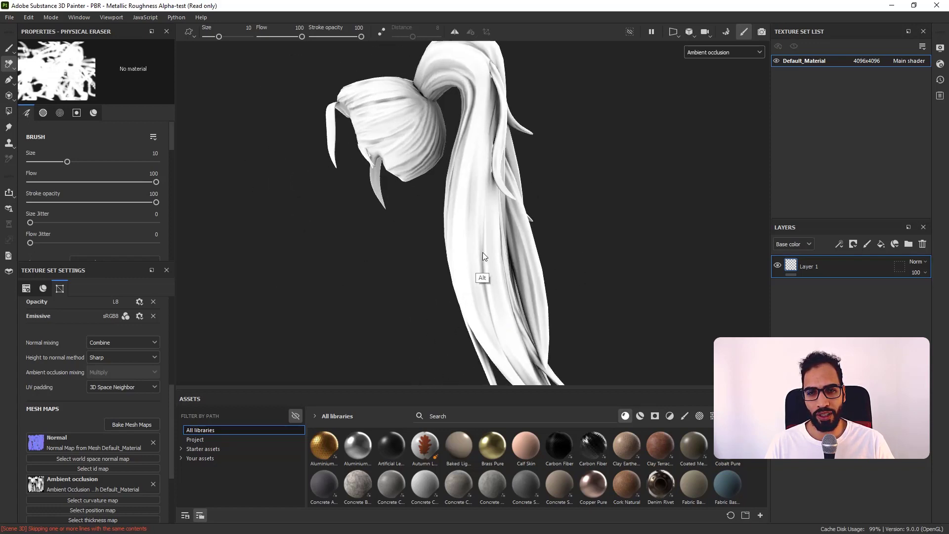
left_click_drag(589, 246, 479, 191, "alt")
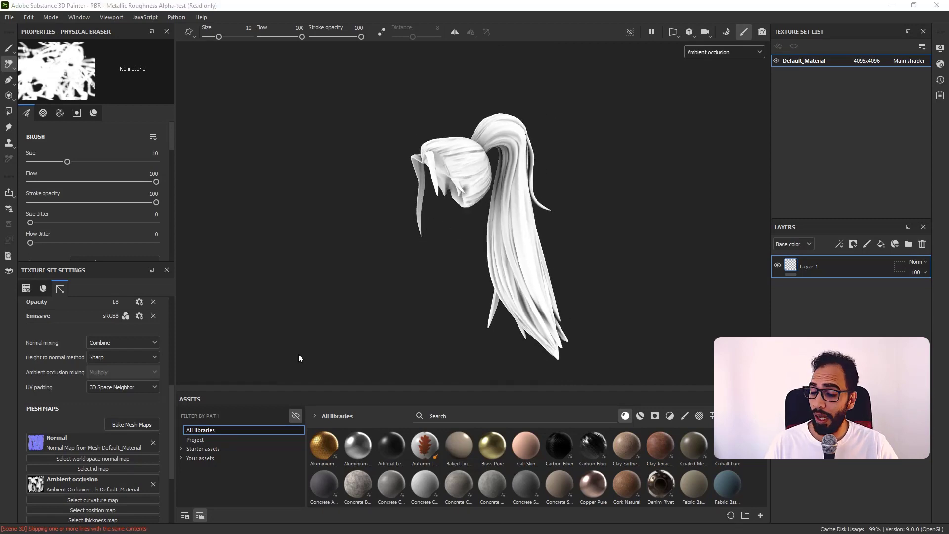
Step: Switch to ZBrush and examine the hair pieces laid out separately for baking
key("super")
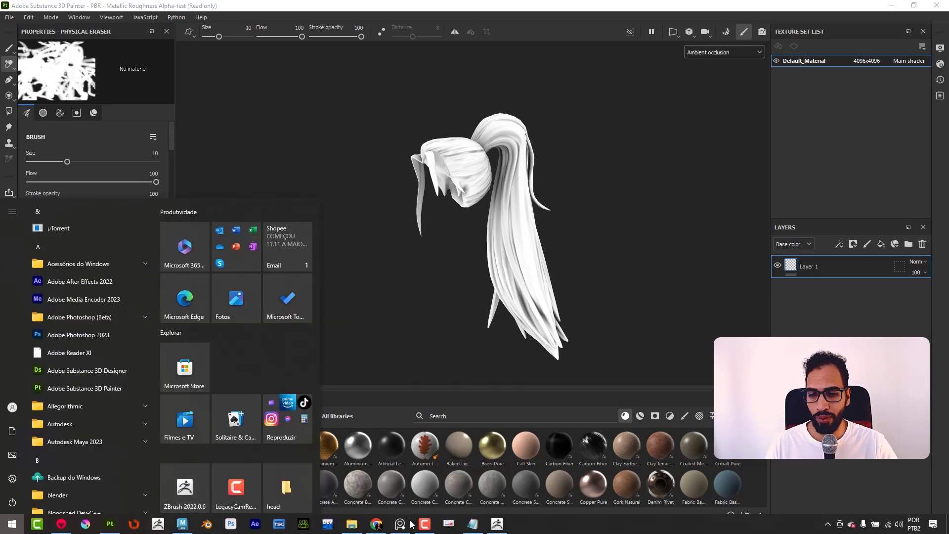
left_click(497, 524)
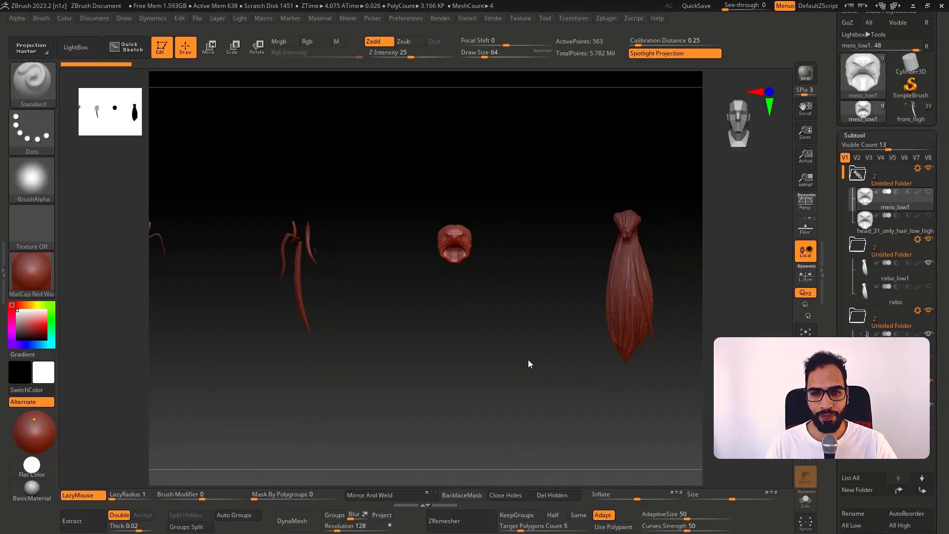
mouse_move(555, 343)
left_mouse_down()
mouse_move(547, 347)
mouse_move(548, 331)
left_mouse_up()
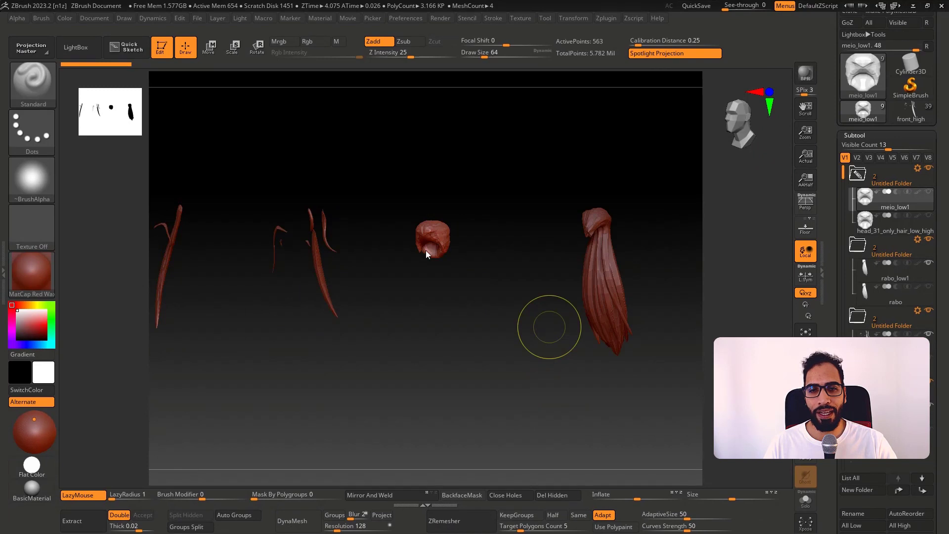
left_click_drag(474, 254, 547, 249, "alt")
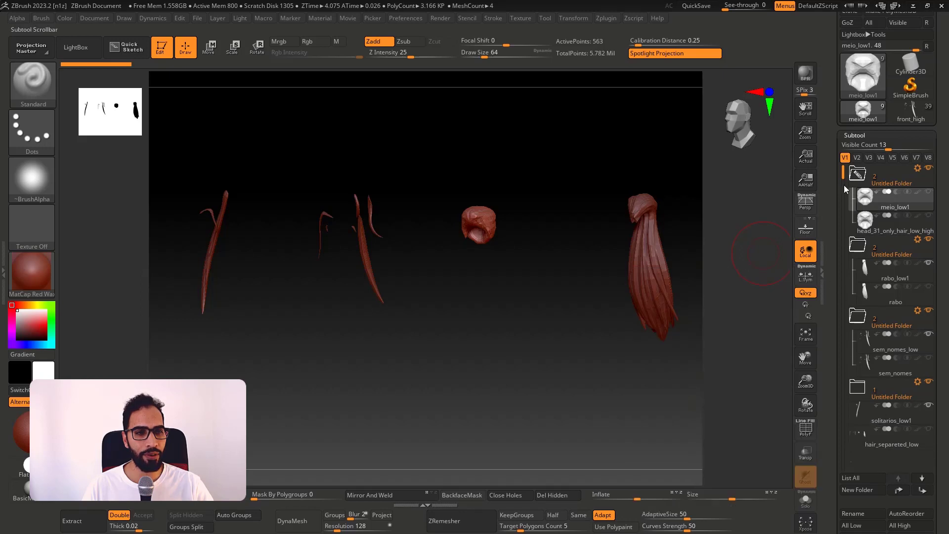
Step: Make the high-poly rabo and sem_nomes subtools visible together with their low-poly versions
scroll(843, 184, "down", 2)
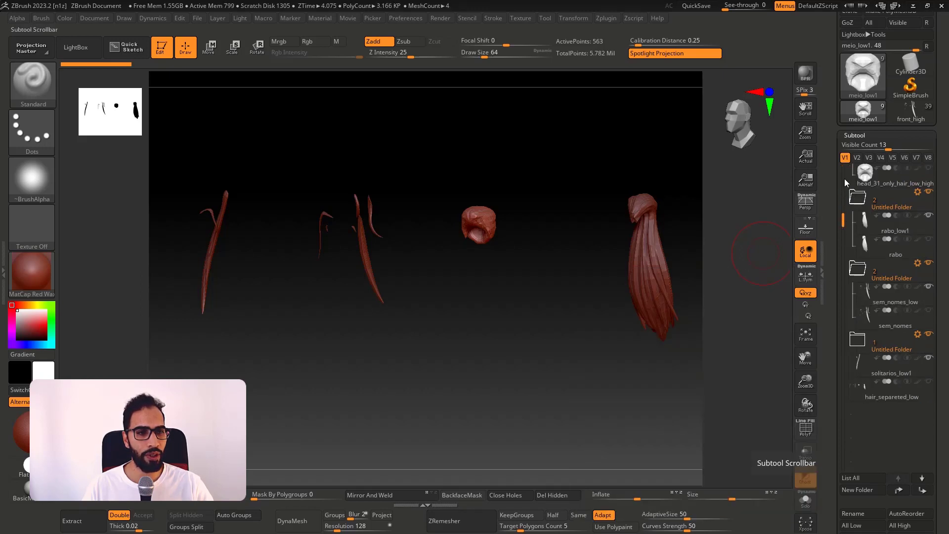
scroll(844, 179, "up", 2)
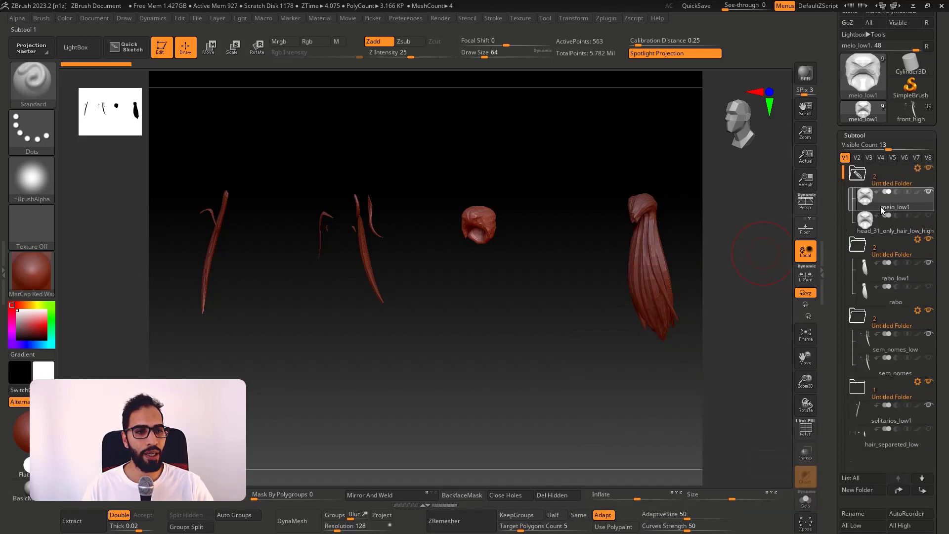
left_click(929, 286)
left_click(929, 358)
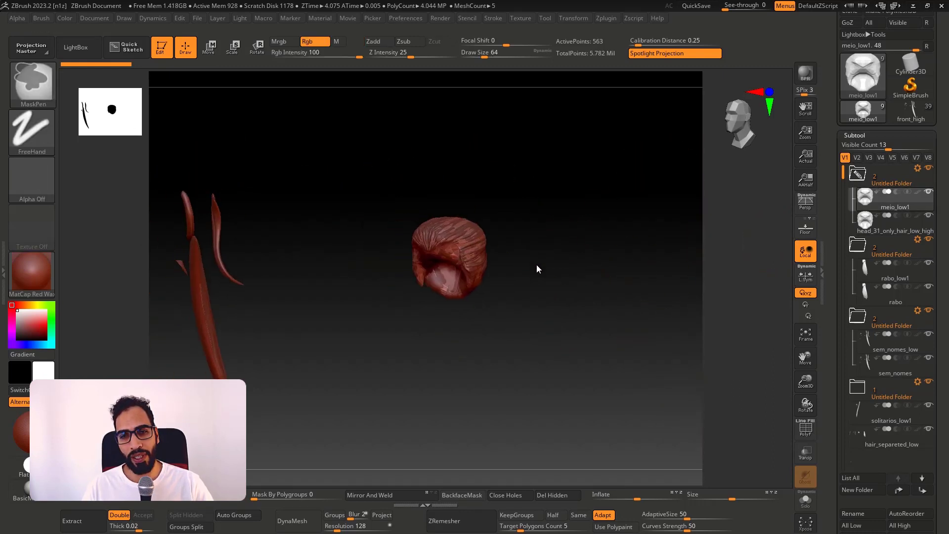
Step: Apply Transpose Set to the head hair folder containing meio_low1, shift its low- and high-poly pieces toward the ponytail, and undo the move
left_click(888, 224)
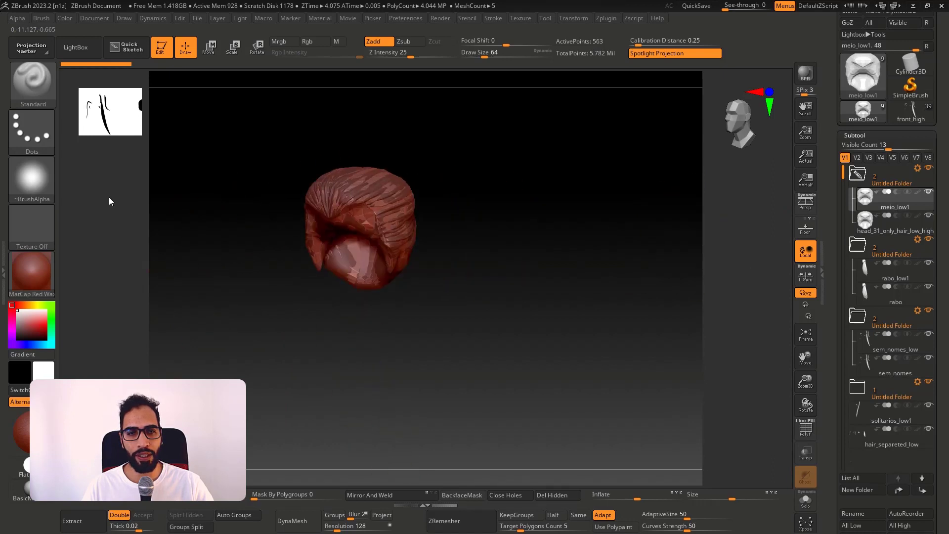
left_click(870, 201)
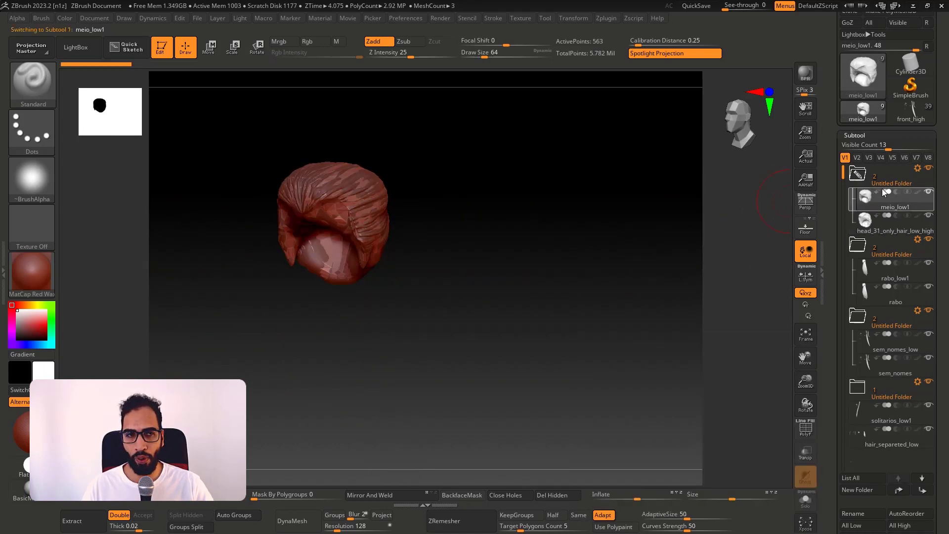
left_click(917, 169)
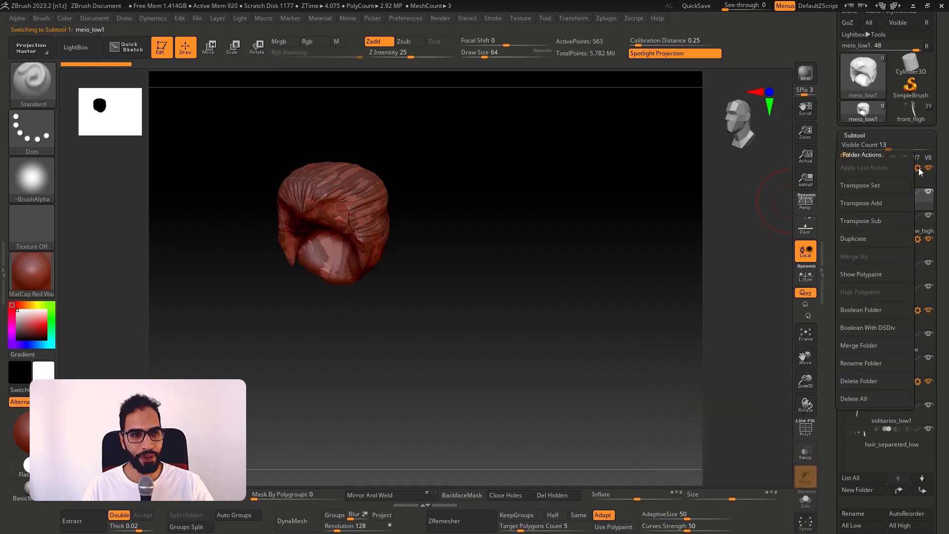
left_click(894, 186)
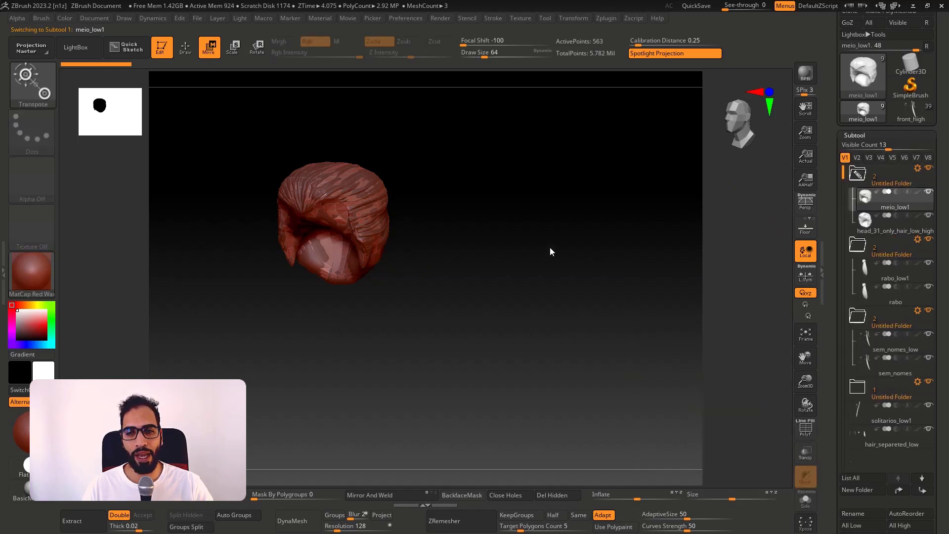
key("f")
key("f")
right_click_drag(540, 238, 496, 169, "alt")
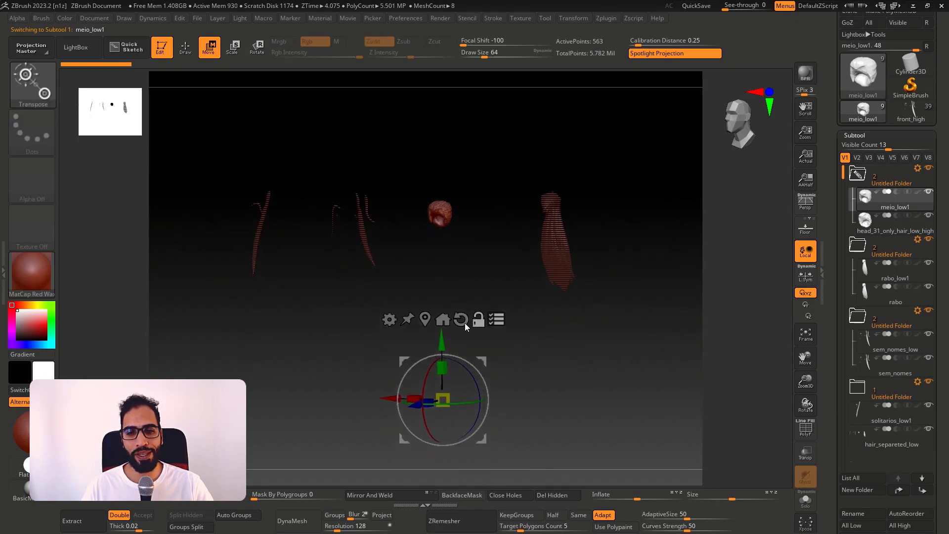
mouse_move(394, 399)
left_mouse_down()
mouse_move(445, 398)
mouse_move(433, 398)
left_mouse_up()
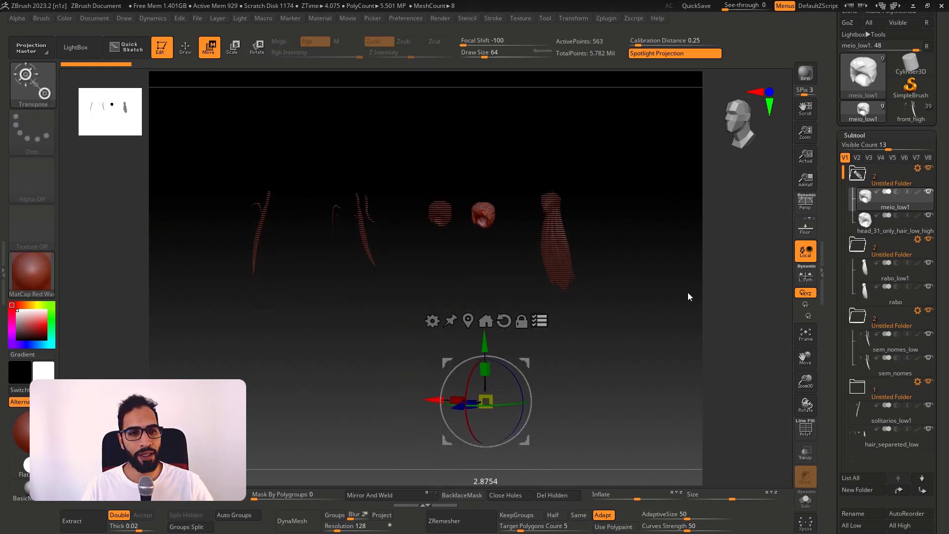
key("ctrl+z")
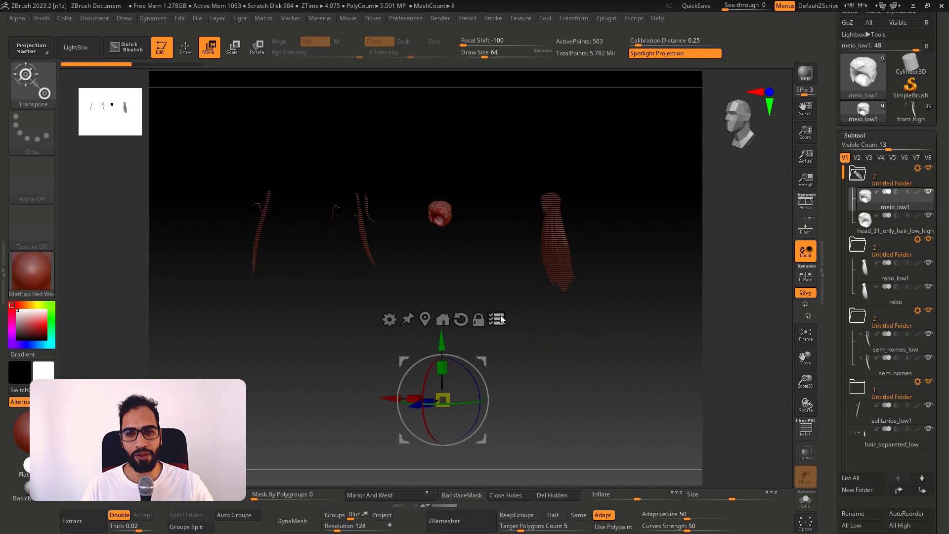
Step: Reapply Transpose Set to the head hair folder, try shifting the pair toward the loose strands, undo it, and release the multi-subtool selection
left_click(919, 169)
left_click(876, 186)
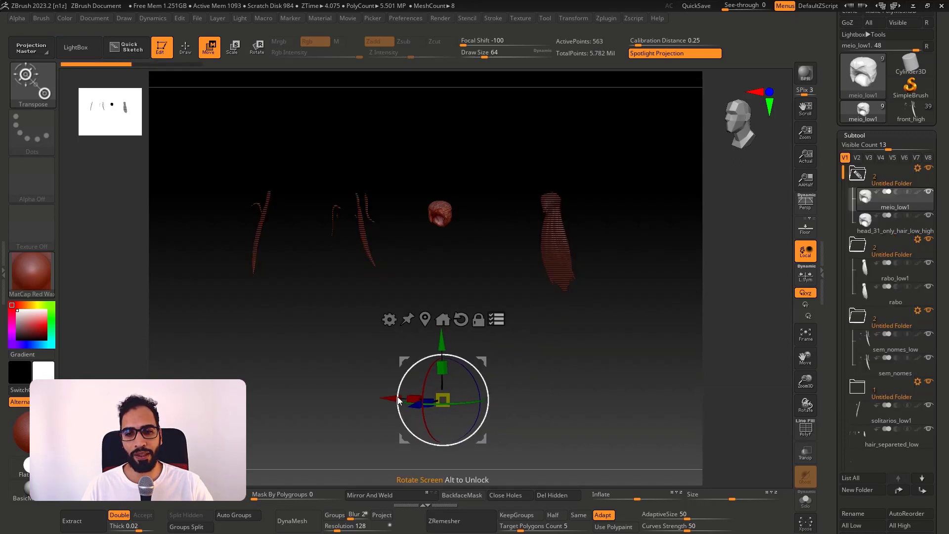
left_click_drag(388, 399, 407, 384)
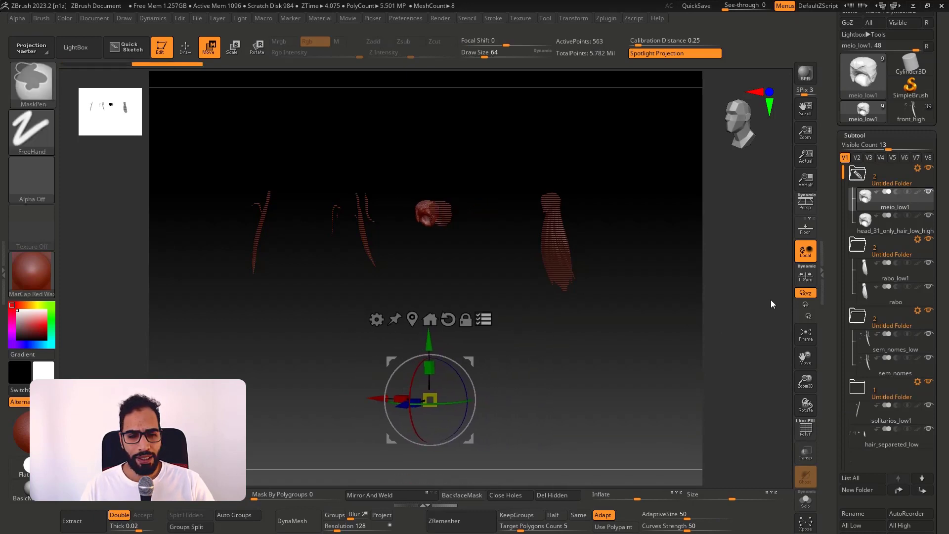
key("ctrl+z")
left_click_drag(844, 242, 828, 159)
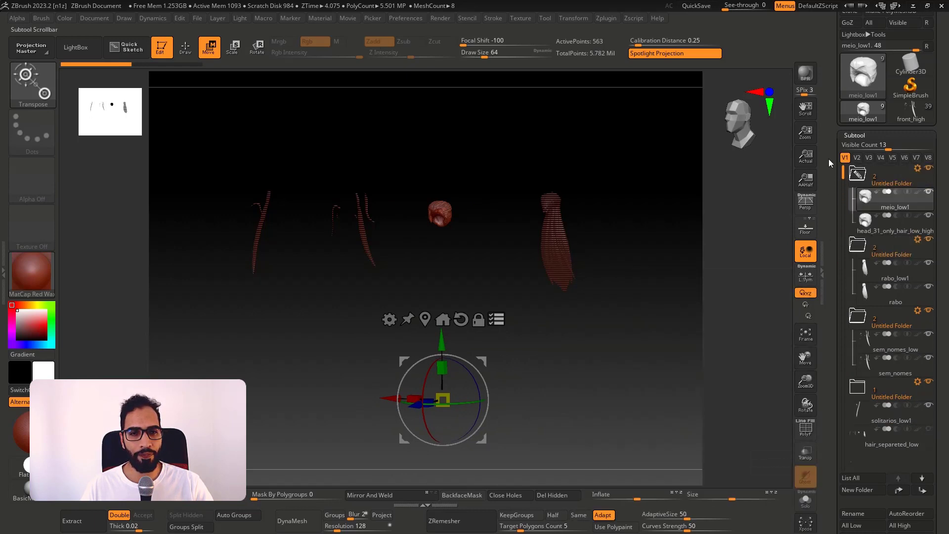
mouse_move(375, 402)
left_mouse_down()
mouse_move(457, 395)
mouse_move(375, 376)
mouse_move(383, 381)
left_mouse_up()
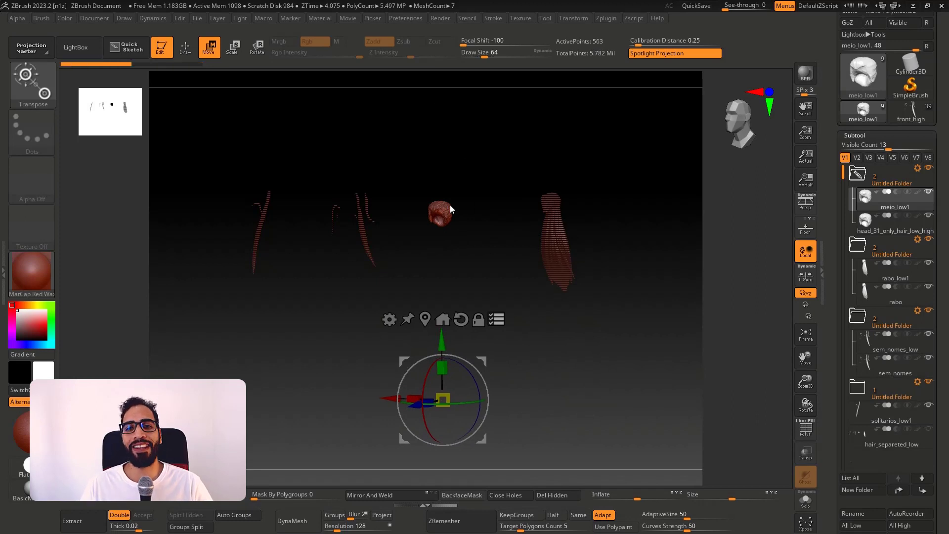
mouse_move(437, 209)
left_mouse_down()
mouse_move(487, 218)
mouse_move(454, 255)
left_mouse_up()
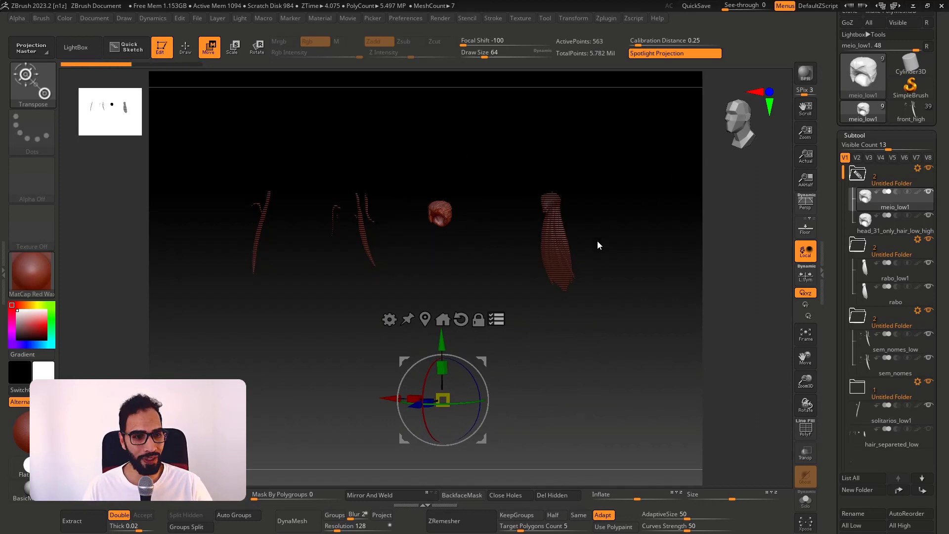
left_click(491, 322)
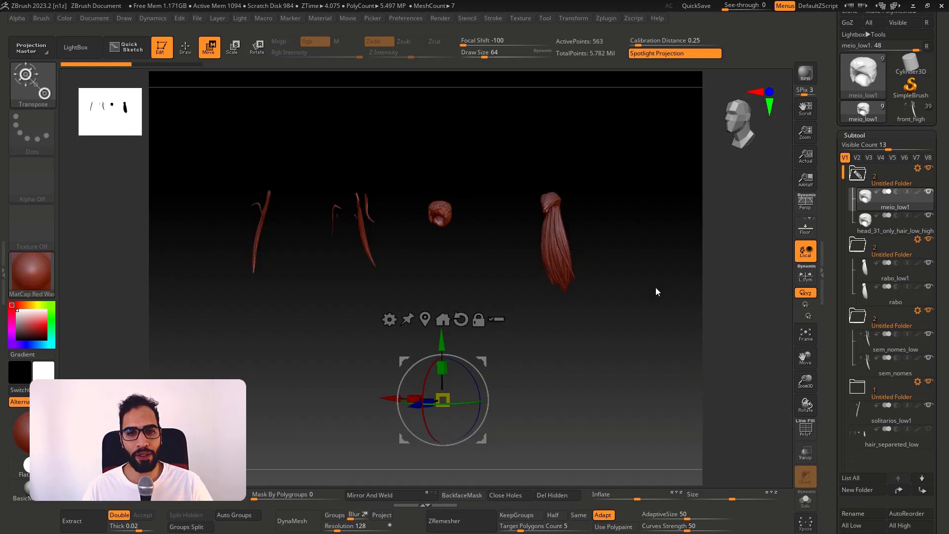
Step: Use Transpose Set on the rabo_low1 folder to move both ponytail meshes back against the head hair, and release the multi-subtool selection
left_click(865, 269)
left_click(918, 239)
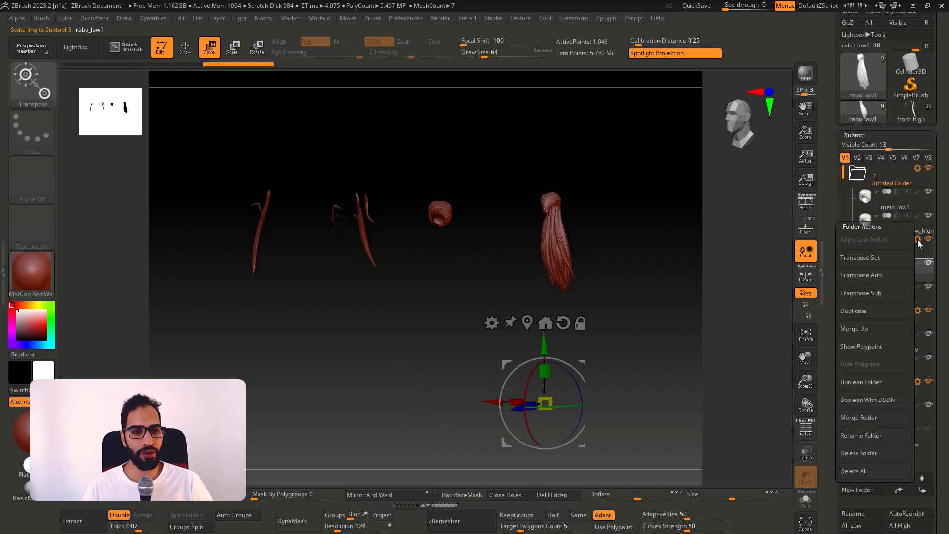
left_click(894, 255)
left_click_drag(494, 403, 394, 388)
left_click(498, 319)
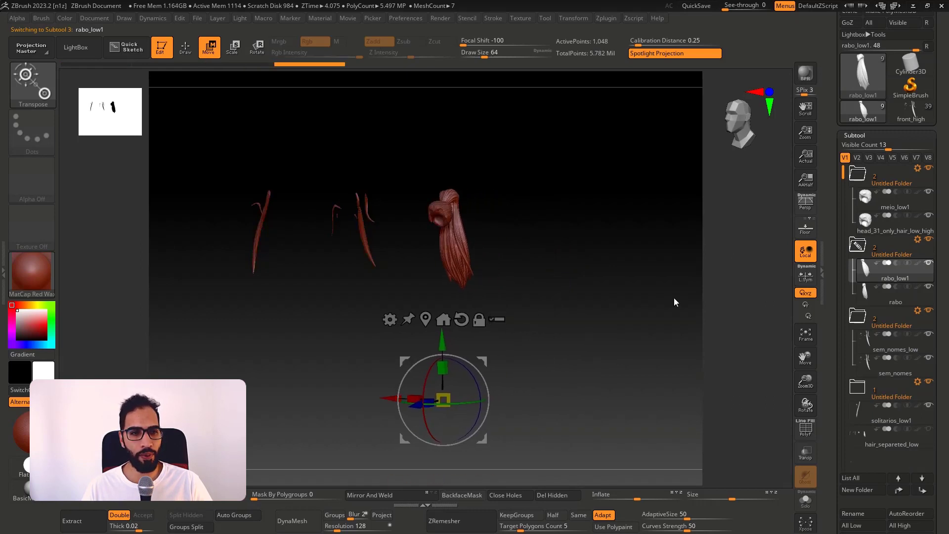
Step: Apply Transpose Set to the sem_nomes_low folder, try moving its strands, undo the move, and release the multi-subtool selection
left_click(868, 344)
left_click(917, 310)
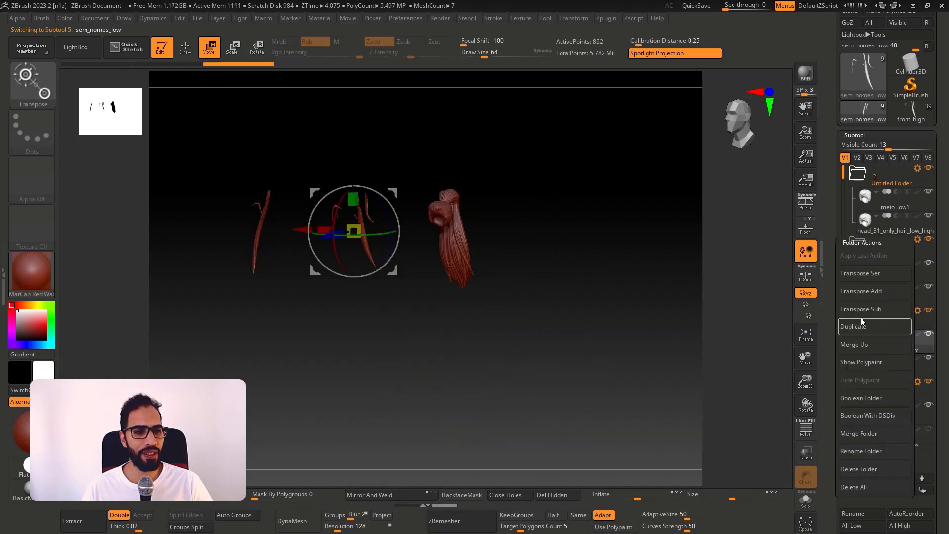
left_click(871, 271)
mouse_move(350, 234)
left_mouse_down()
mouse_move(392, 243)
mouse_move(365, 240)
left_mouse_up()
key("ctrl+z")
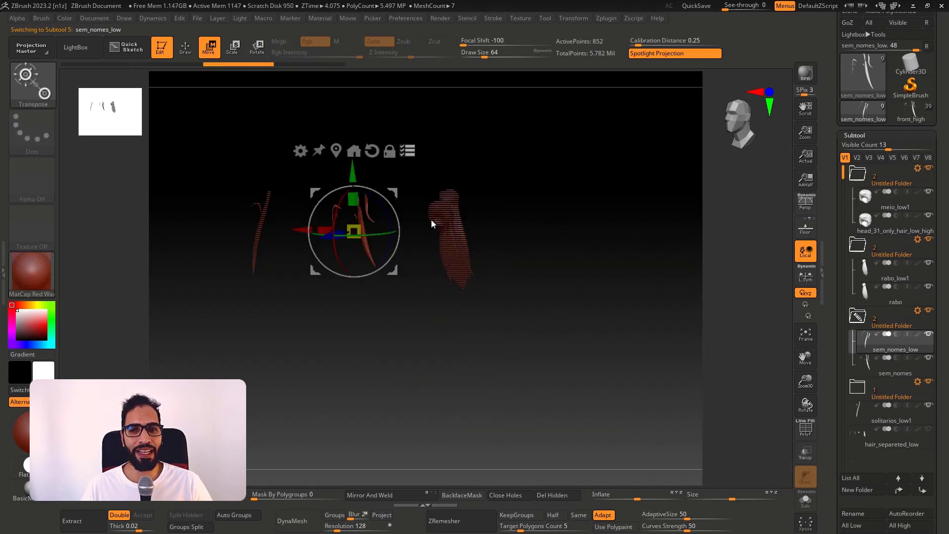
left_click(409, 153)
Step: Return to Draw mode and examine from the side where the ponytail sits close to the head hair
right_click_drag(499, 250, 524, 275, "alt")
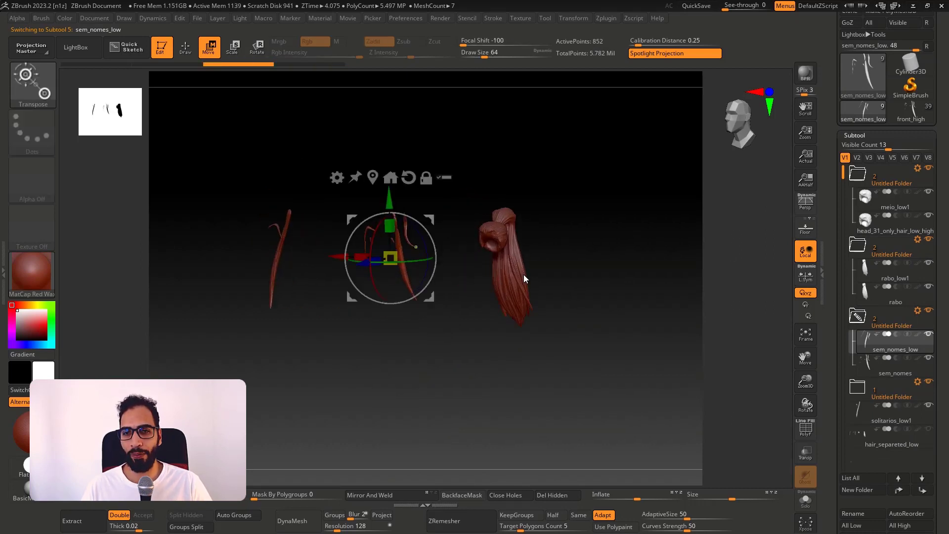
key("super")
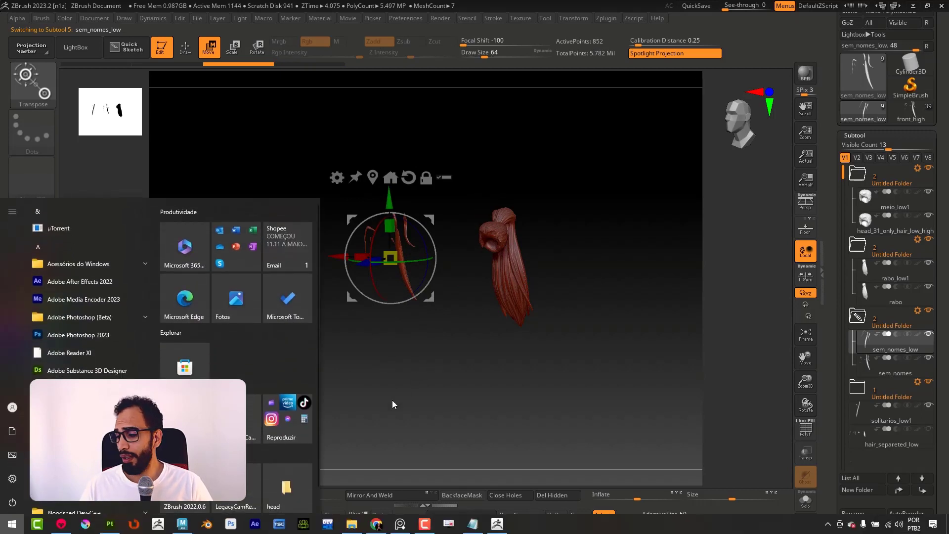
left_click(566, 262)
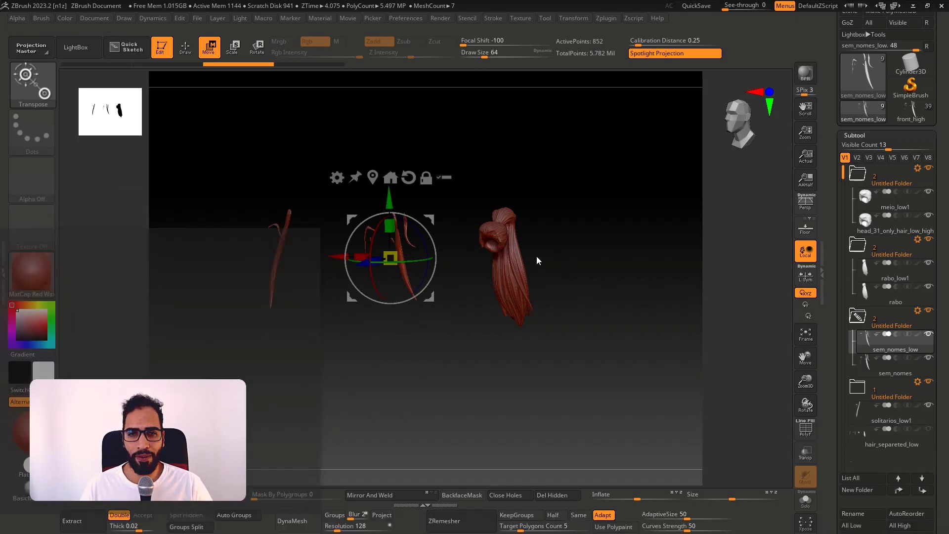
right_click_drag(565, 233, 548, 235)
key("q")
mouse_move(532, 238)
left_mouse_down()
mouse_move(556, 233)
mouse_move(525, 236)
mouse_move(507, 257)
mouse_move(404, 263)
left_mouse_up()
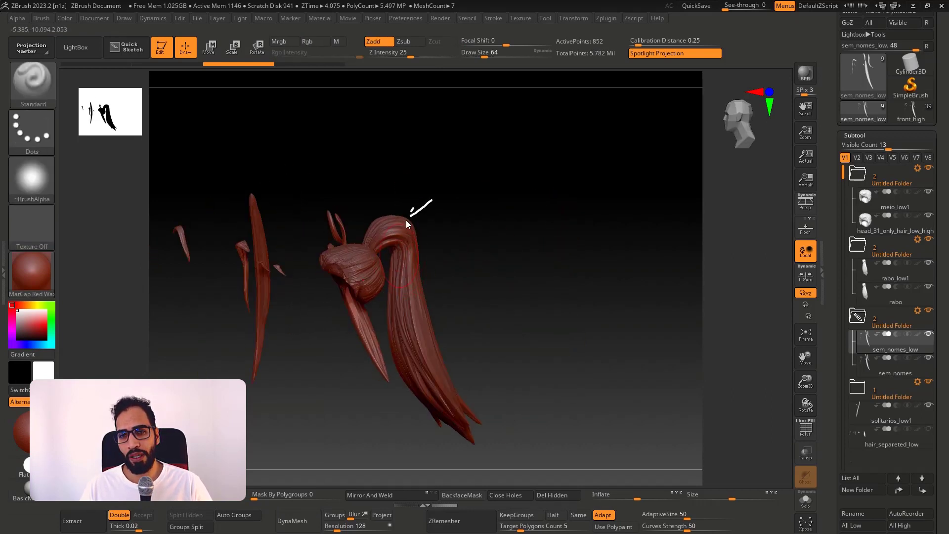
left_click_drag(406, 221, 422, 215)
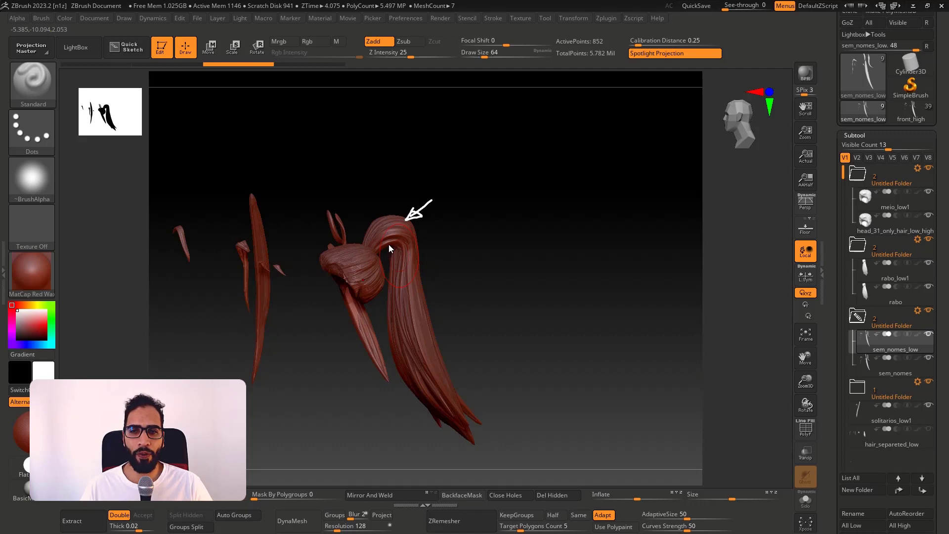
left_click_drag(403, 223, 388, 236)
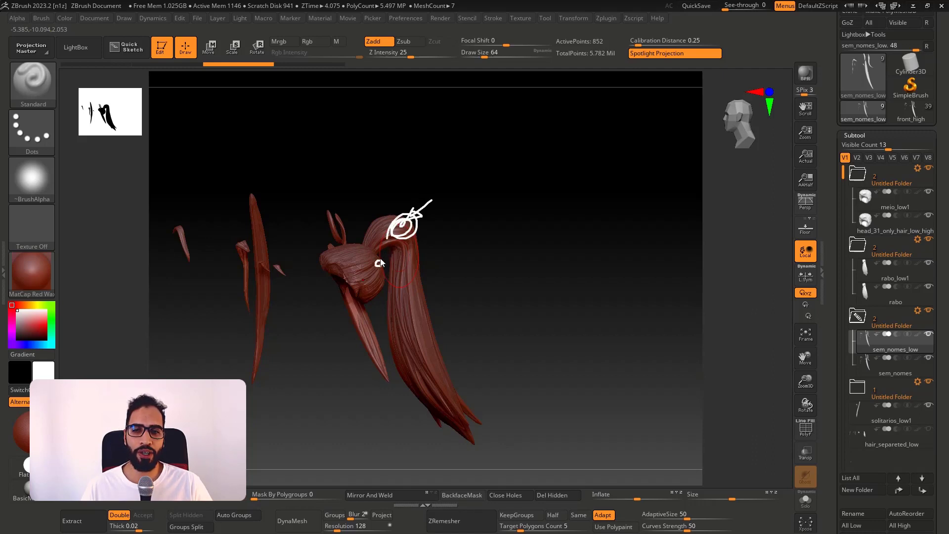
key("Escape")
left_click_drag(473, 245, 387, 314)
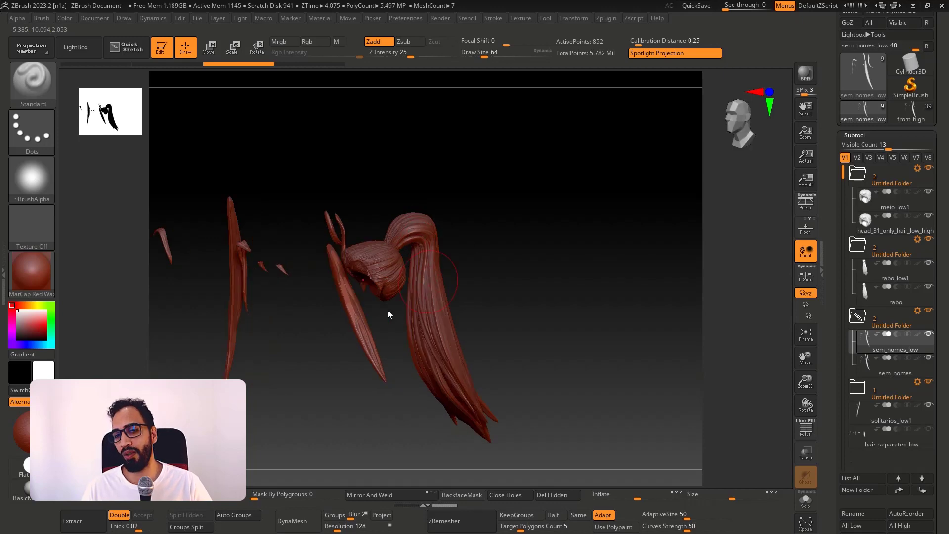
Step: Switch to Substance 3D Painter, open the common settings for mesh map baking, and examine the high-poly suffix fields and Match options
key("super")
key("super")
key("super")
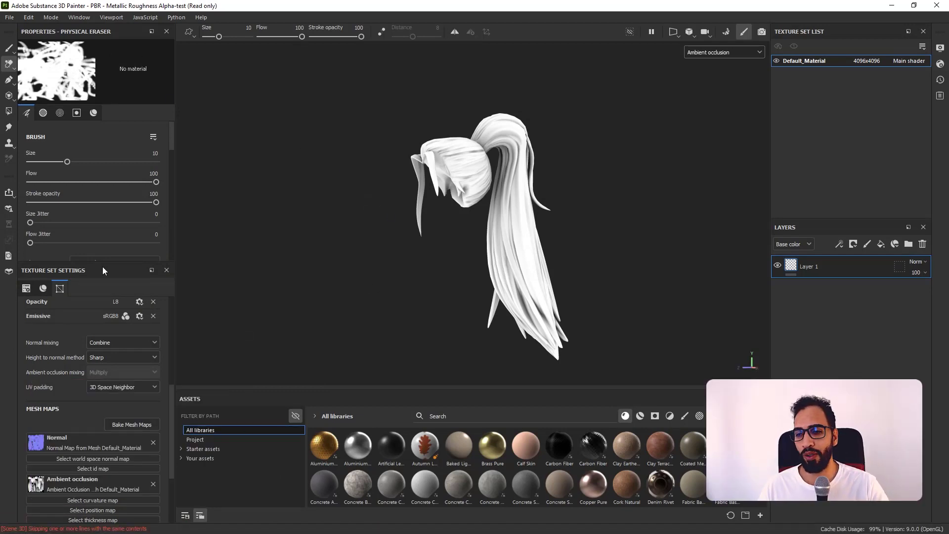
left_click(132, 424)
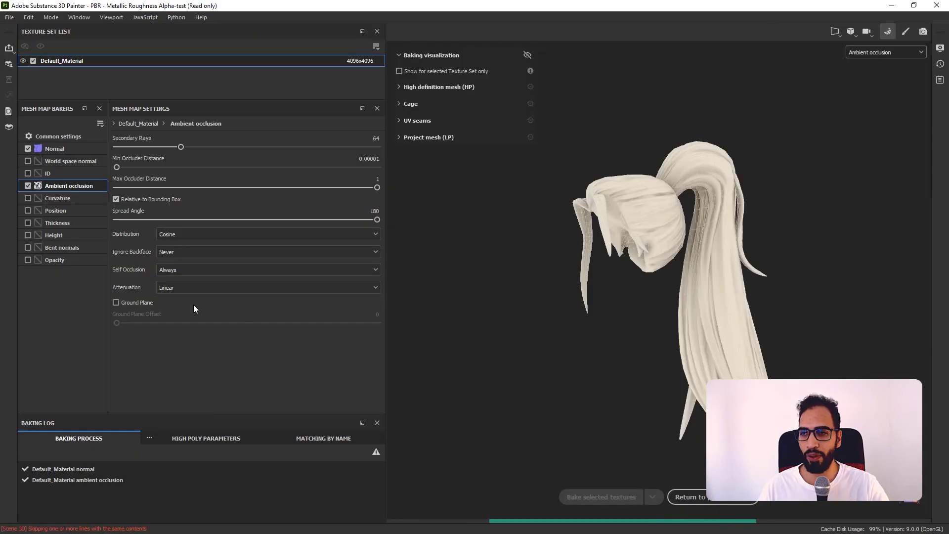
left_click(70, 138)
scroll(173, 296, "down", 2)
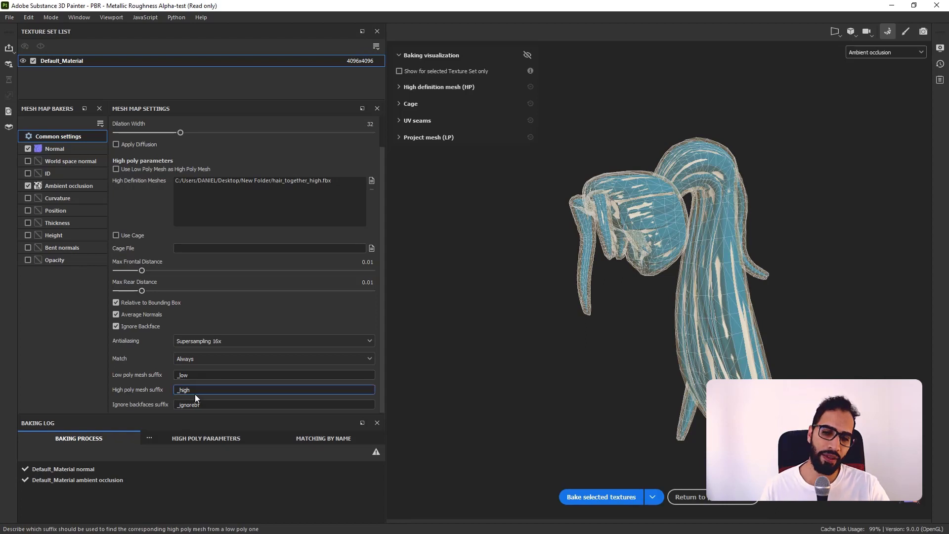
left_click(207, 356)
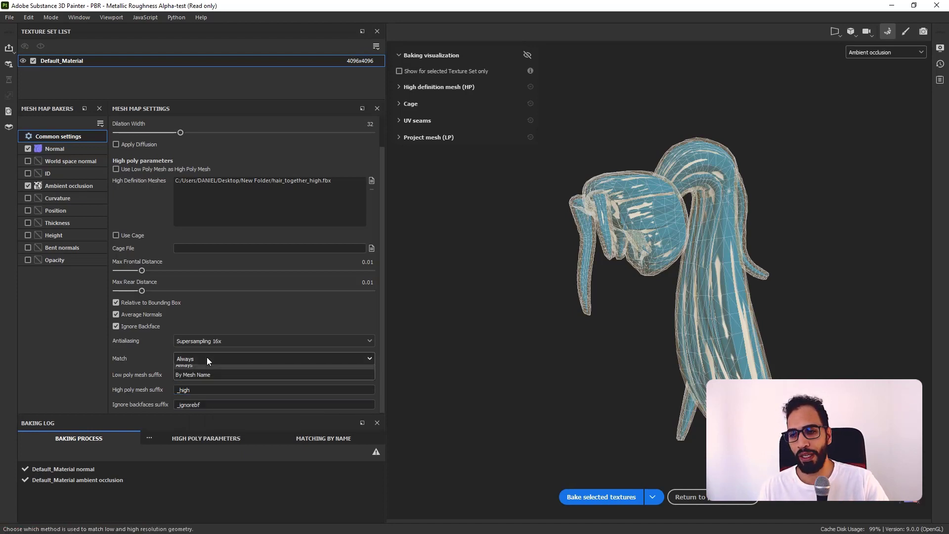
left_click(210, 365)
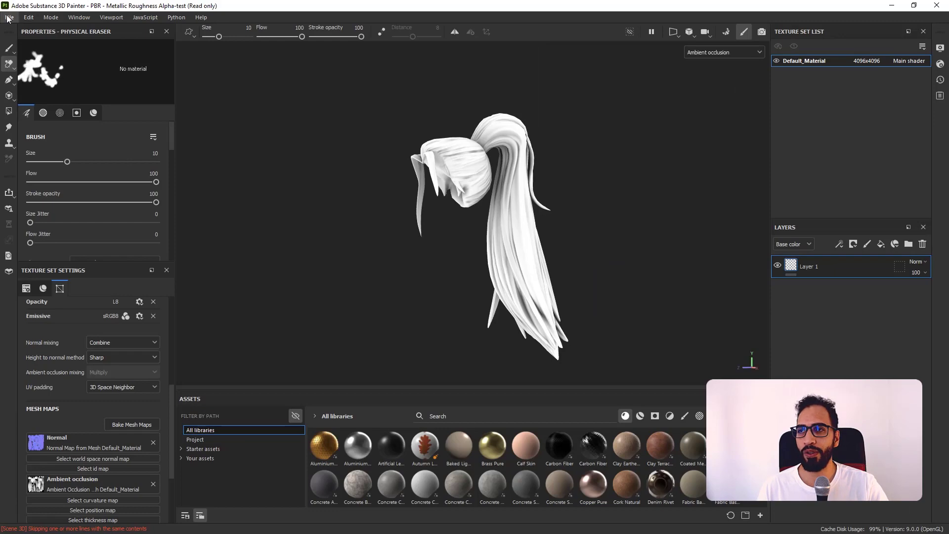
Step: Create a new project from the hair_separeted_low mesh, replacing the currently open project
left_click(10, 17)
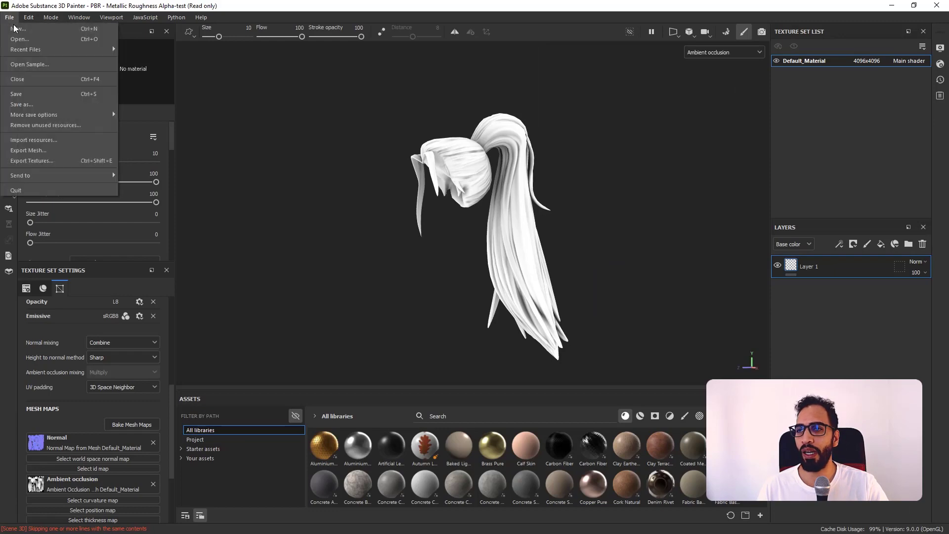
left_click(53, 29)
left_click(573, 162)
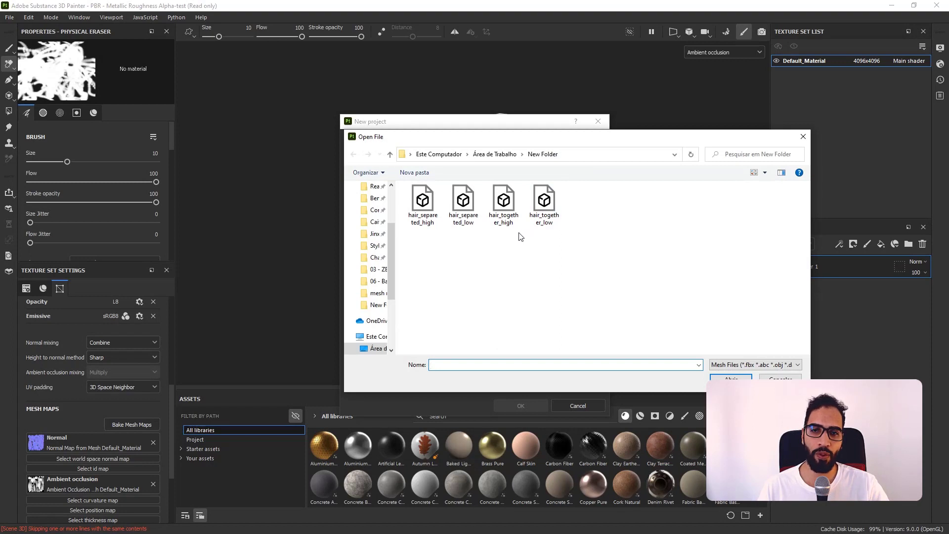
double_click(463, 220)
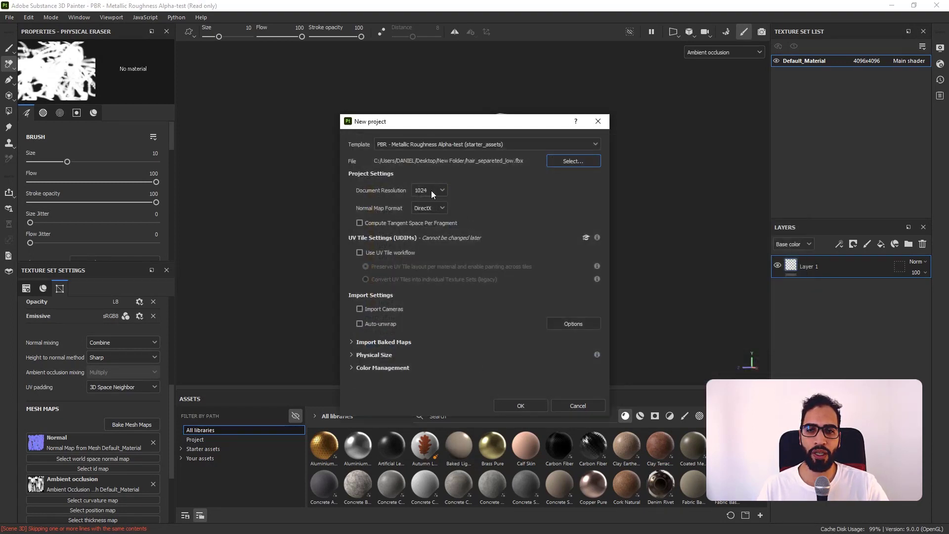
left_click(520, 405)
left_click(448, 286)
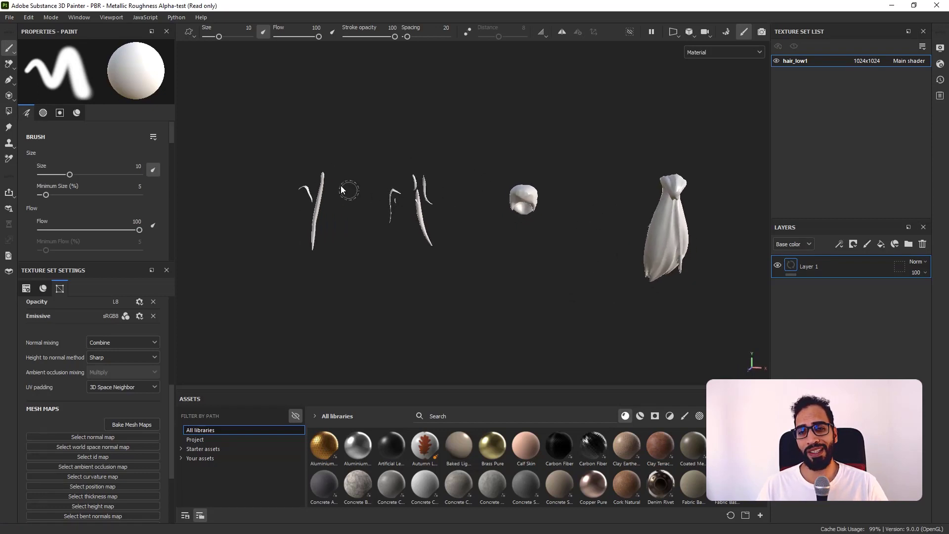
middle_click_drag(506, 207, 488, 185, "alt")
Step: Switch to ZBrush, view the separated hair pieces once more, and close the program
key("super")
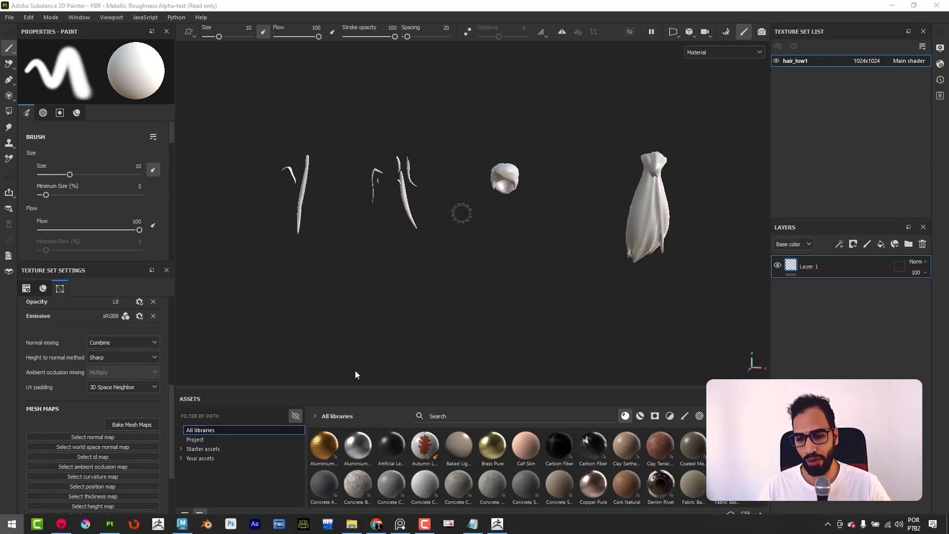
left_click(184, 523)
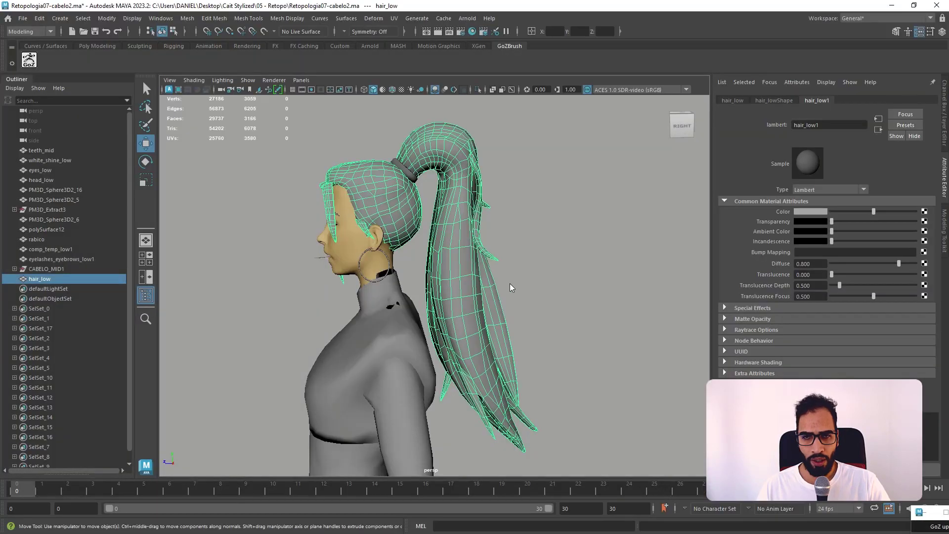
key("super")
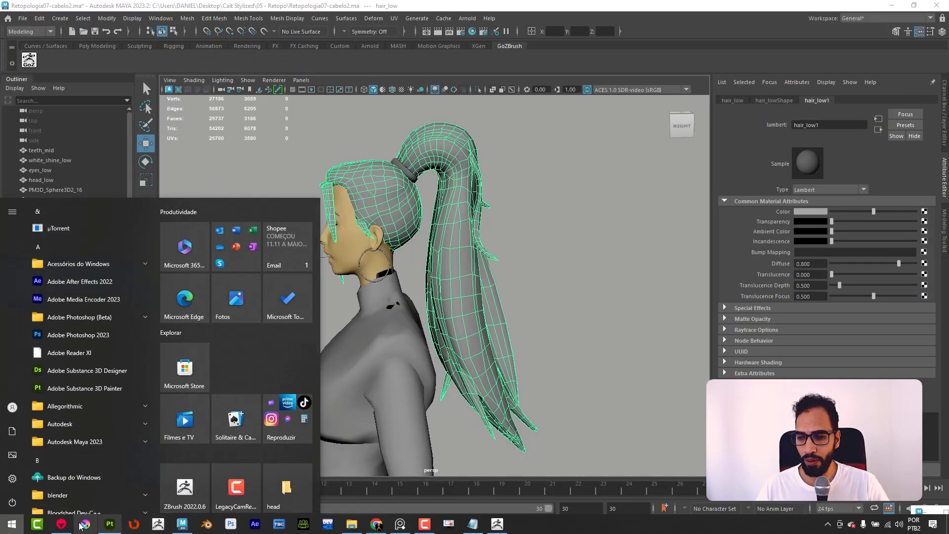
left_click(497, 523)
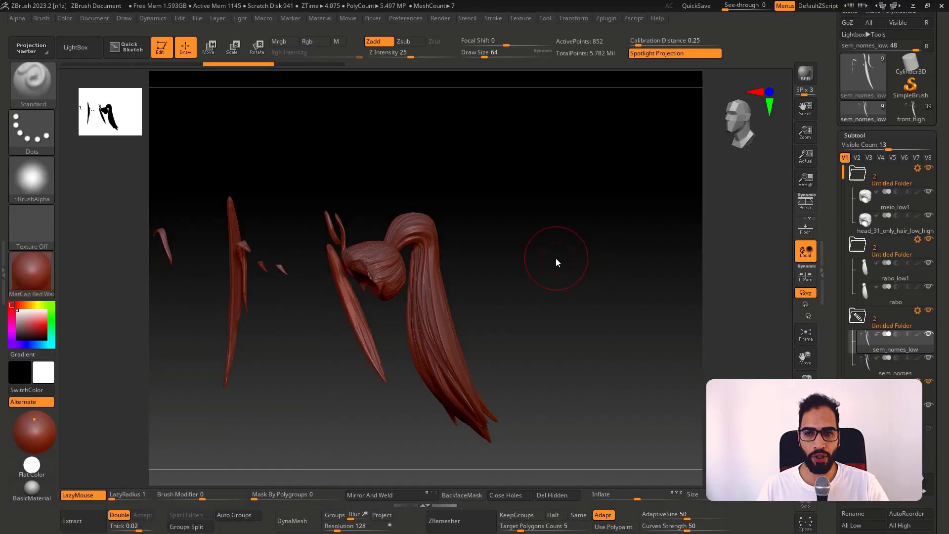
left_click_drag(577, 254, 652, 250)
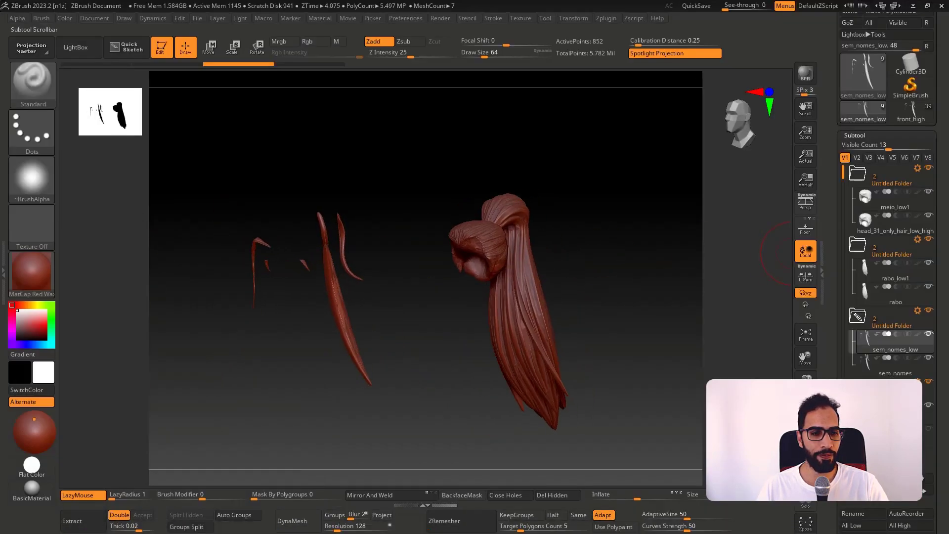
left_click(942, 5)
left_click(491, 305)
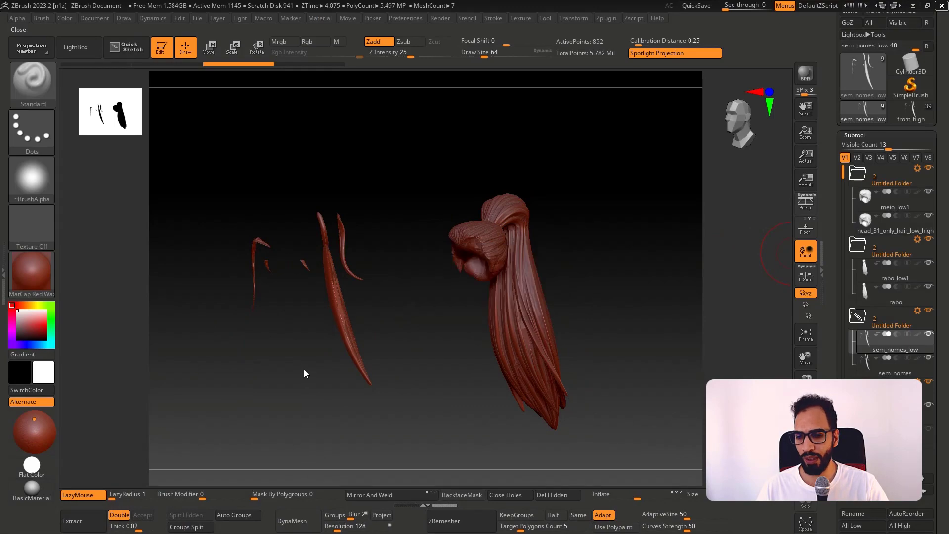
Step: Return to Substance 3D Painter, enter mesh map baking, and leave only the Normal baker enabled
key("super")
key("super")
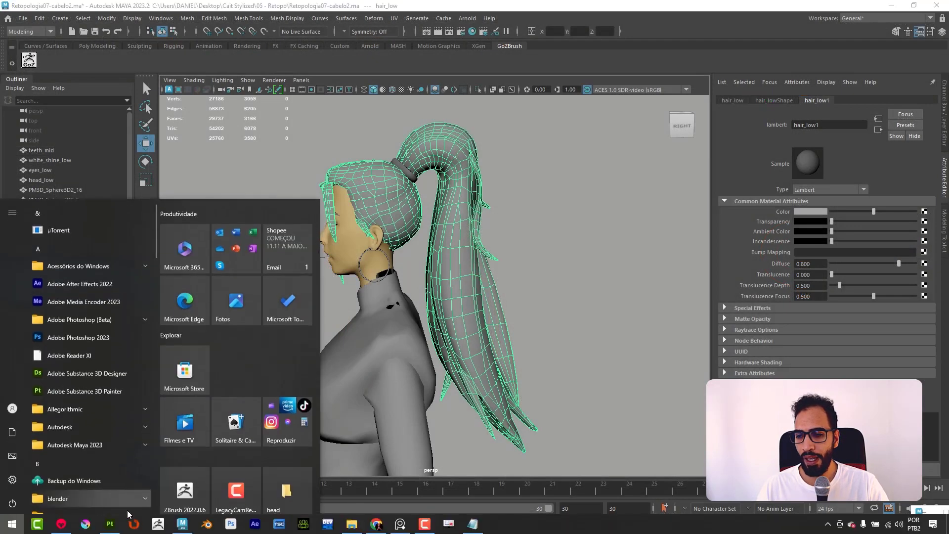
left_click(115, 523)
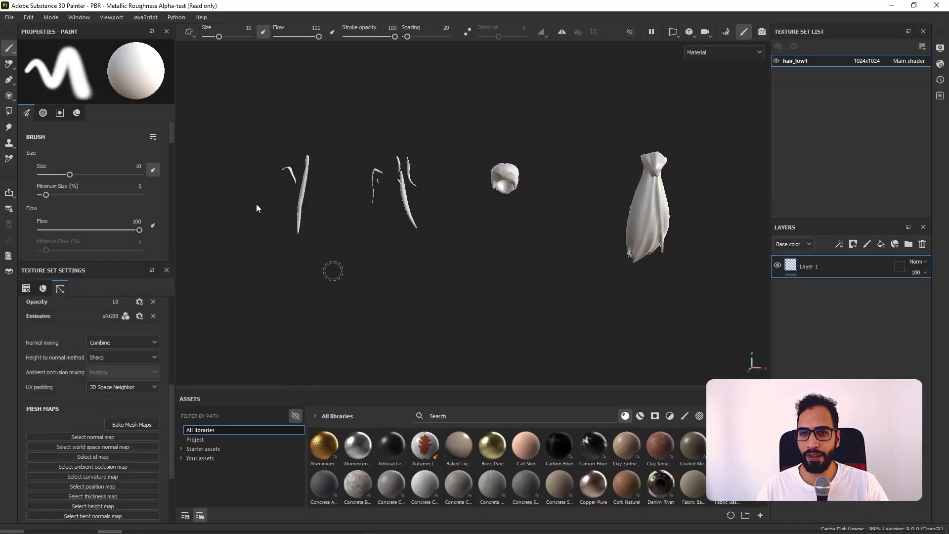
left_click(132, 424)
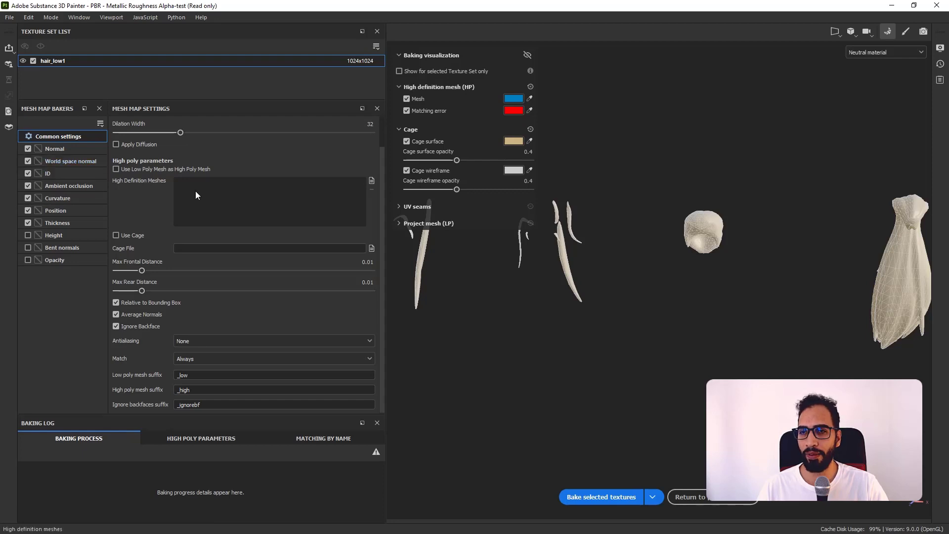
left_click(56, 150)
Step: Load hair_separeted_high as the high definition mesh in the common settings, and switch the baking visualization off and on again
left_click(79, 137)
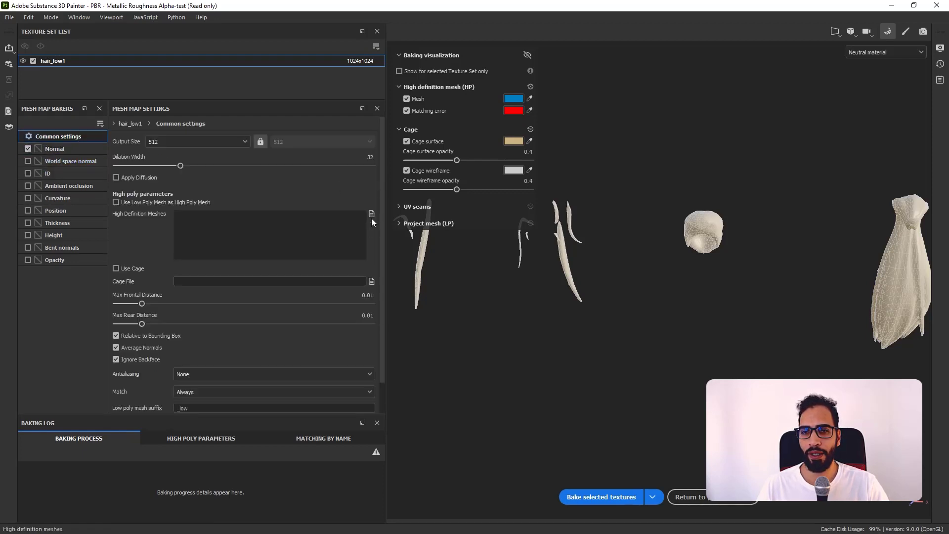
left_click(371, 214)
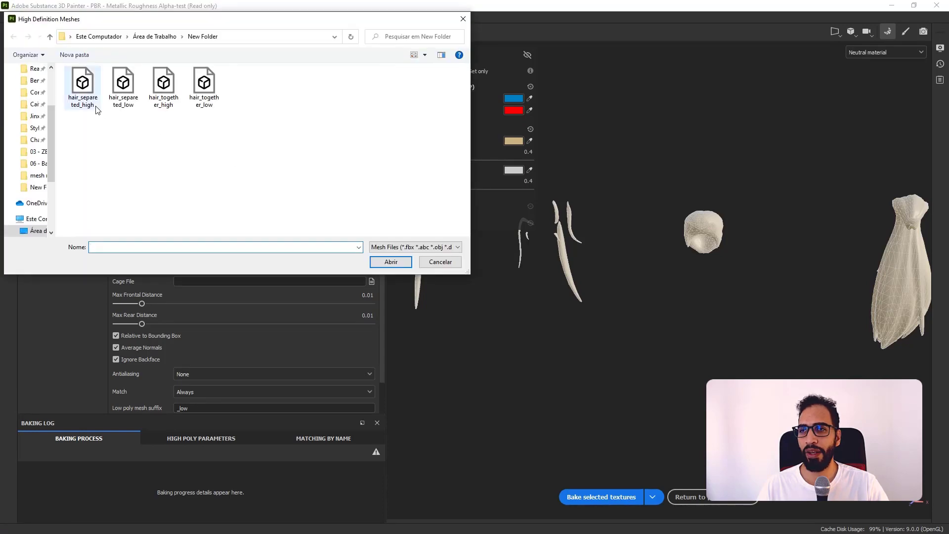
double_click(83, 94)
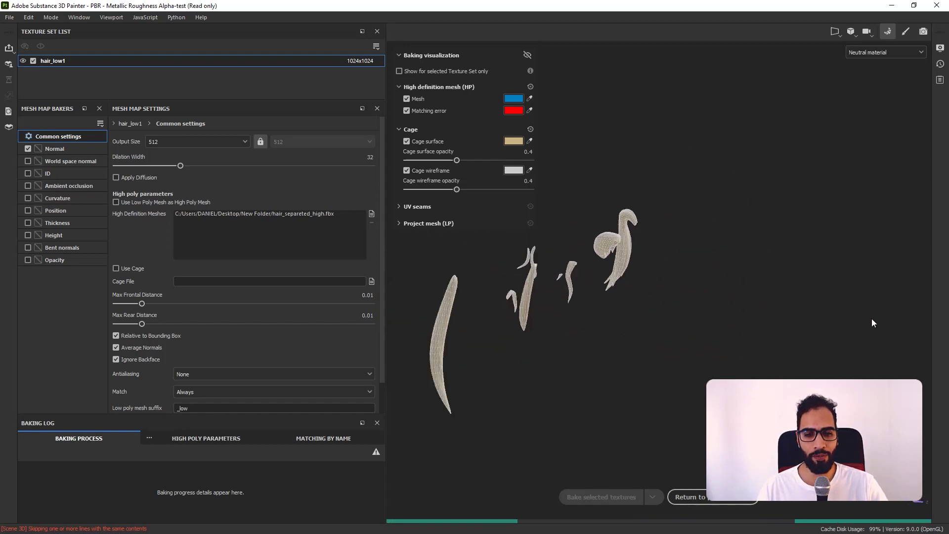
left_click_drag(697, 314, 662, 304, "alt")
left_click(531, 58)
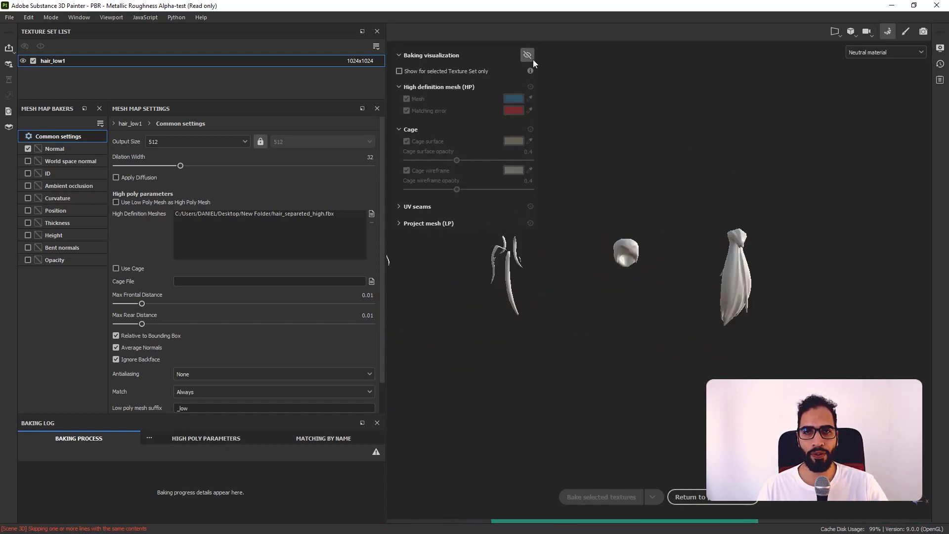
left_click(531, 58)
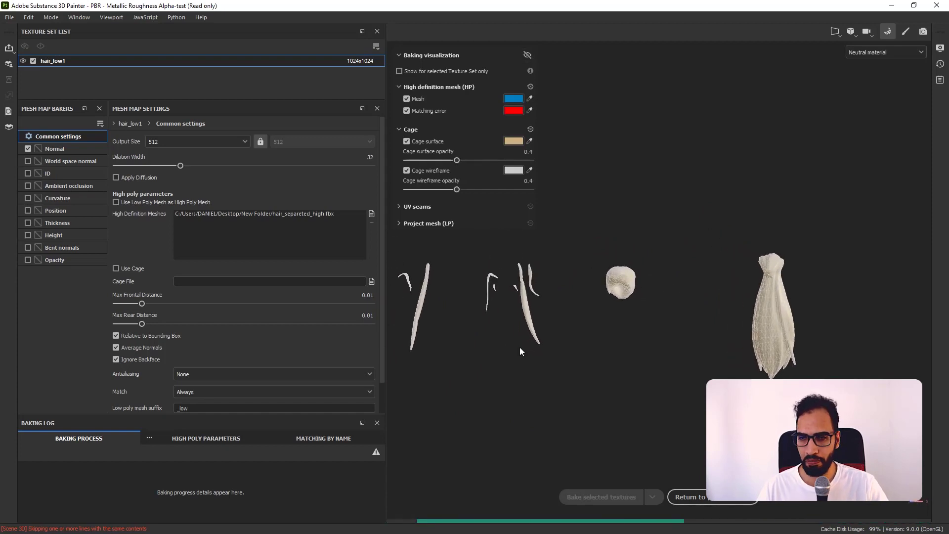
Step: Set the bake antialiasing to Supersampling 16x and the output size to 1024
scroll(365, 313, "down", 2)
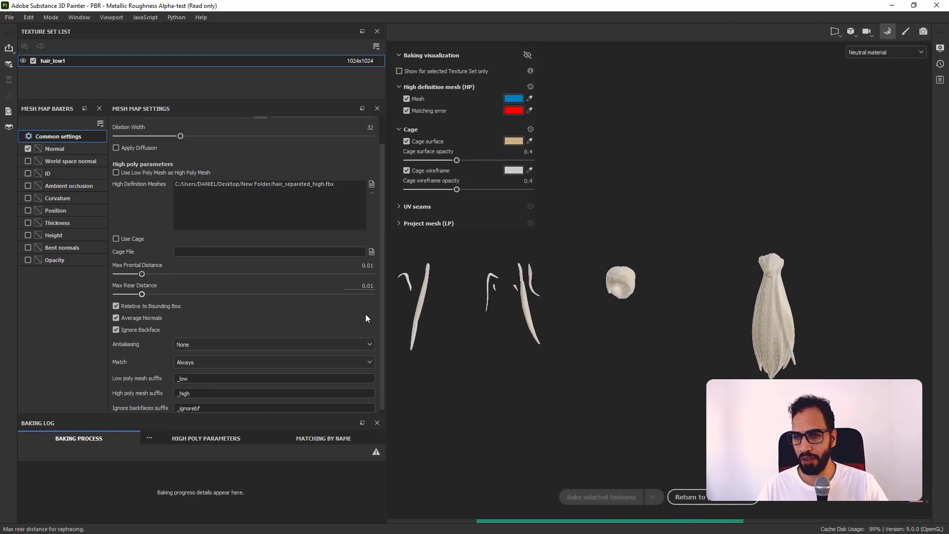
left_click(219, 340)
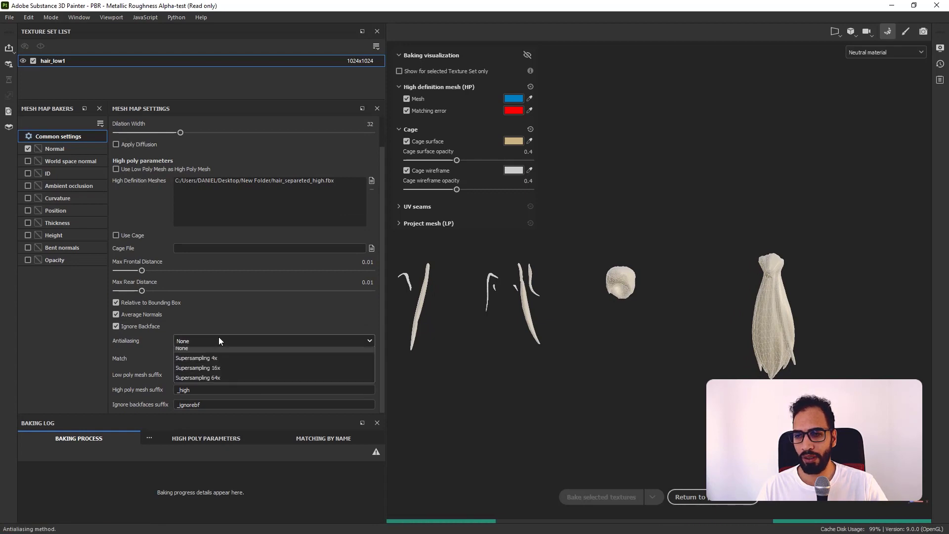
left_click(230, 369)
scroll(257, 326, "up", 2)
left_click(235, 142)
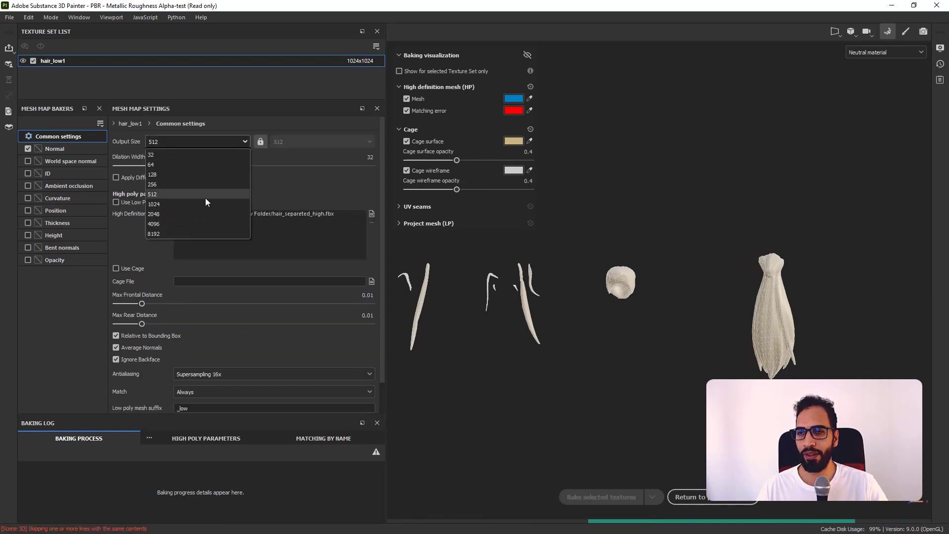
left_click(203, 204)
Step: Set the Max Frontal Distance to 0.005 and check how the cage fits around the separated hair pieces
scroll(225, 286, "down", 1)
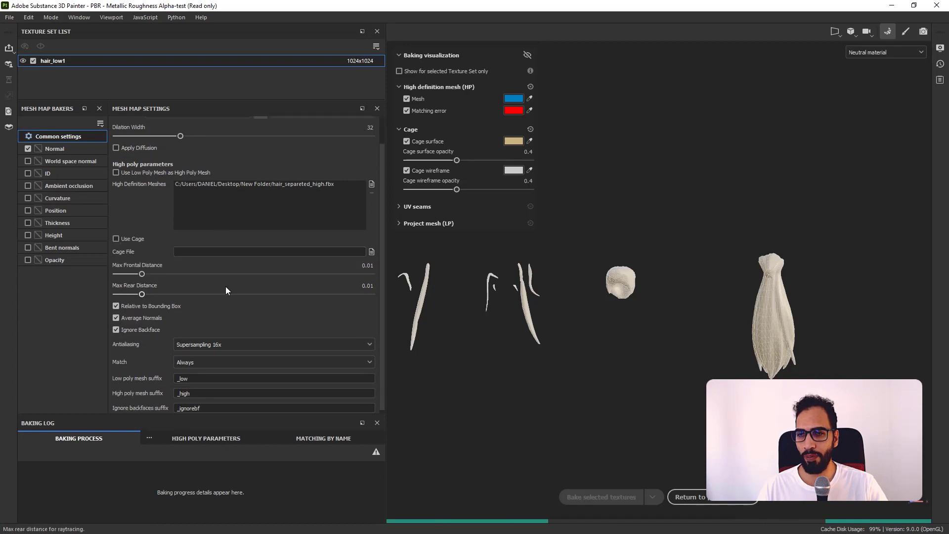
left_click_drag(737, 348, 719, 349, "alt")
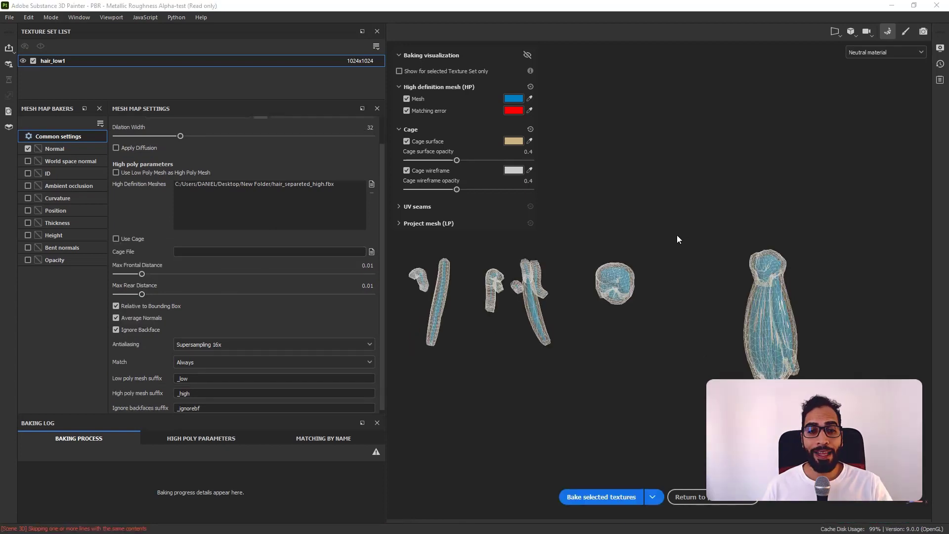
left_click_drag(616, 301, 670, 366, "alt")
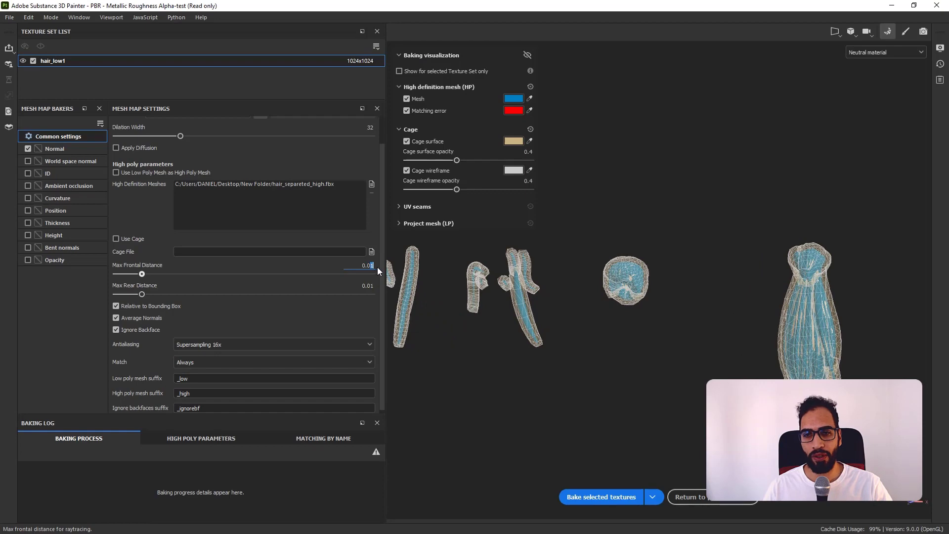
type("5")
key("Return")
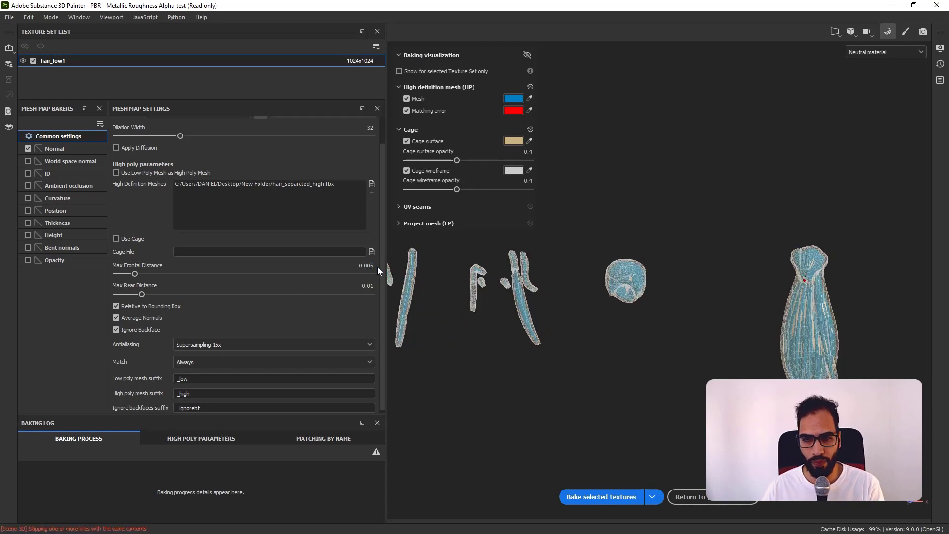
left_click_drag(410, 242, 696, 290, "alt")
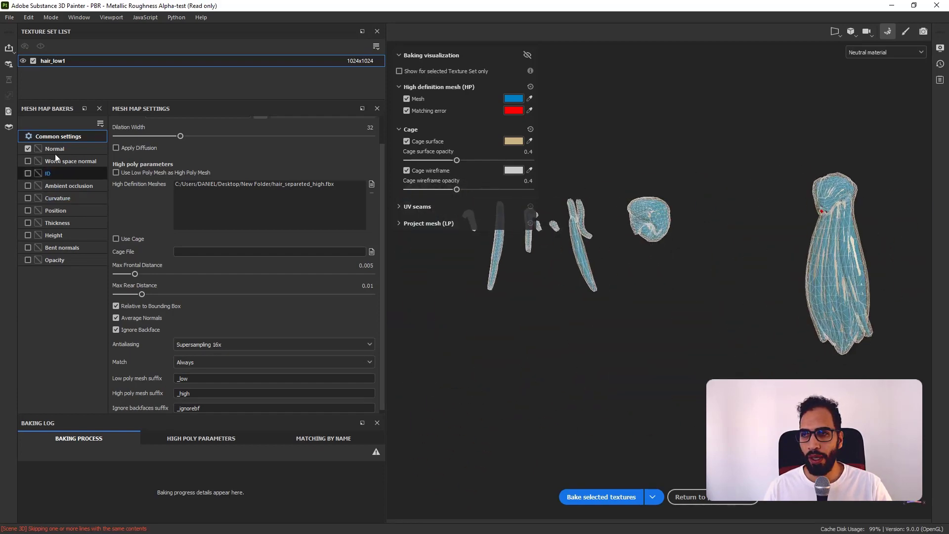
left_click_drag(653, 315, 648, 301, "alt")
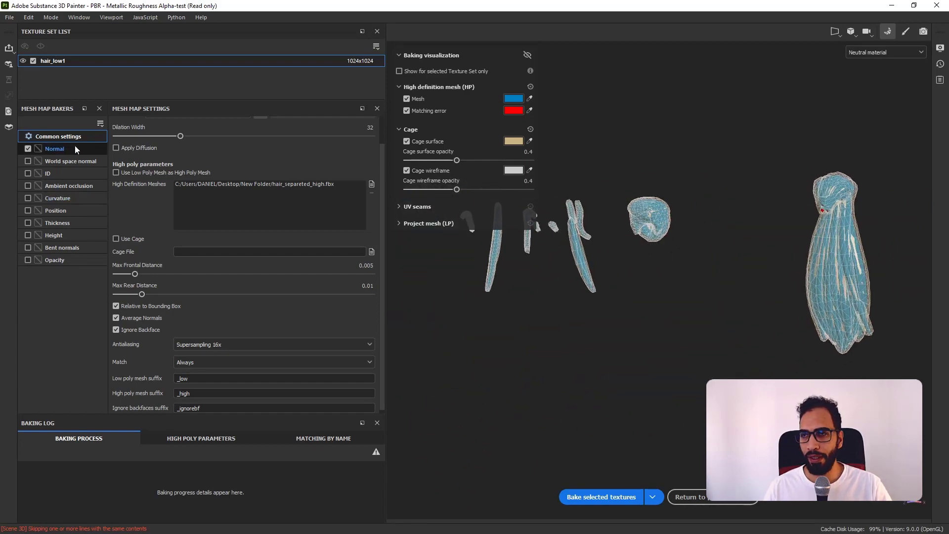
Step: Bake the Normal map for hair_low1, return to painting mode, and examine the baked detail on the hair pieces
left_click(48, 149)
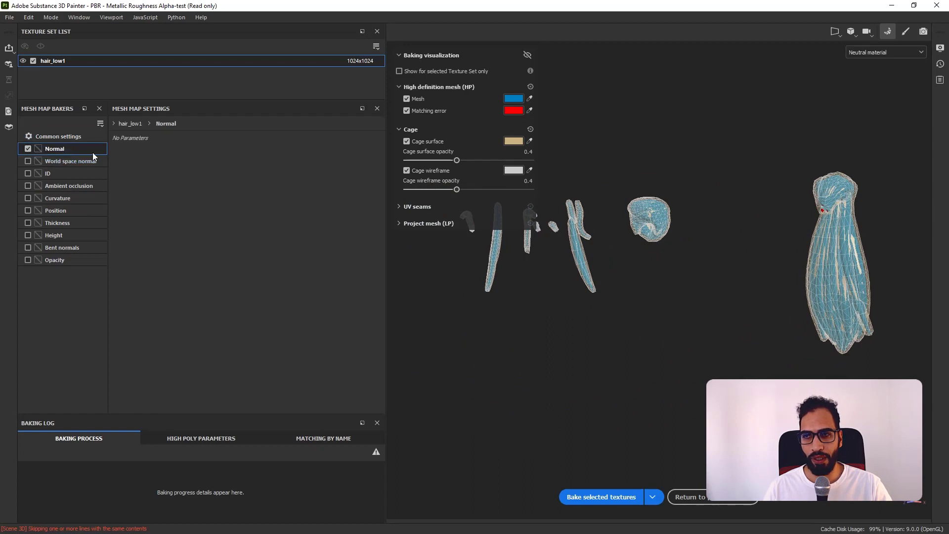
left_click(615, 499)
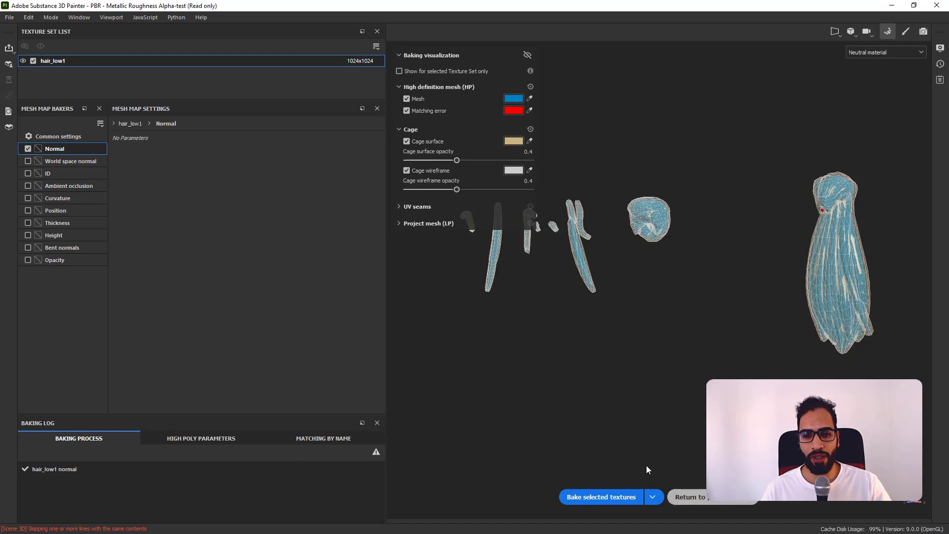
left_click(694, 496)
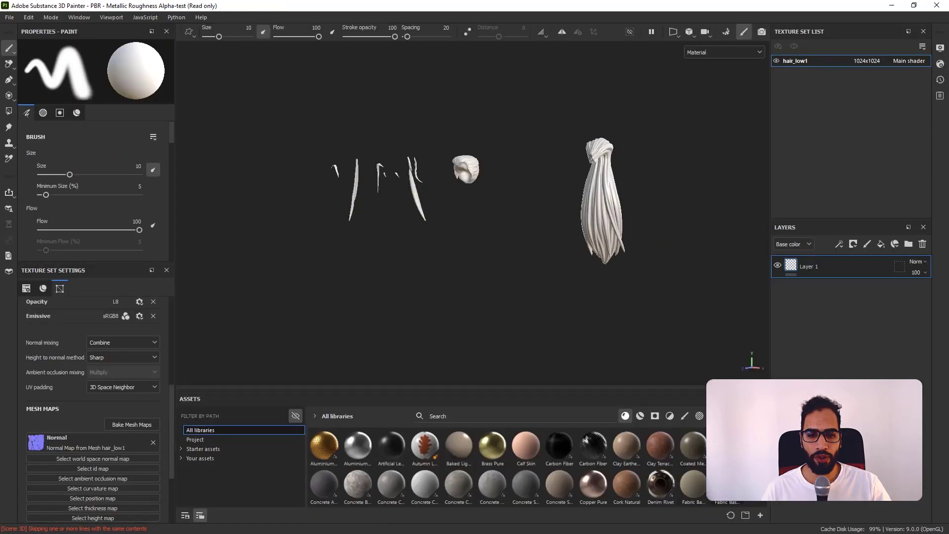
left_click_drag(466, 273, 589, 262, "alt")
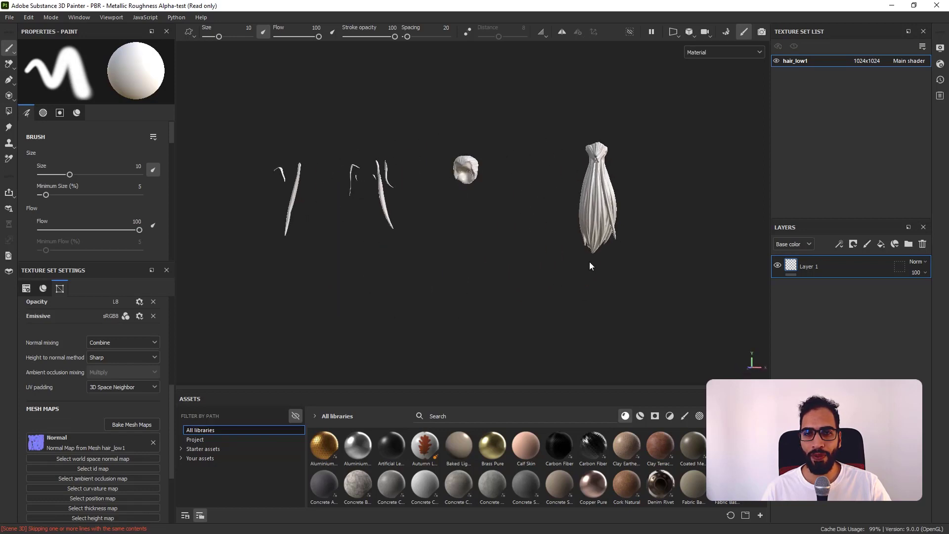
middle_click_drag(565, 197, 582, 213, "alt")
right_click_drag(582, 214, 619, 326, "alt")
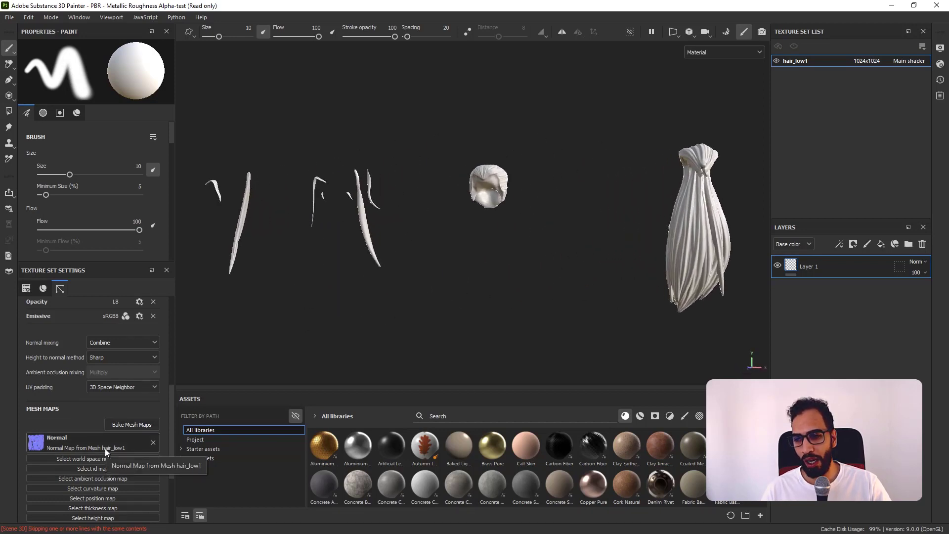
left_click_drag(453, 191, 433, 197, "alt")
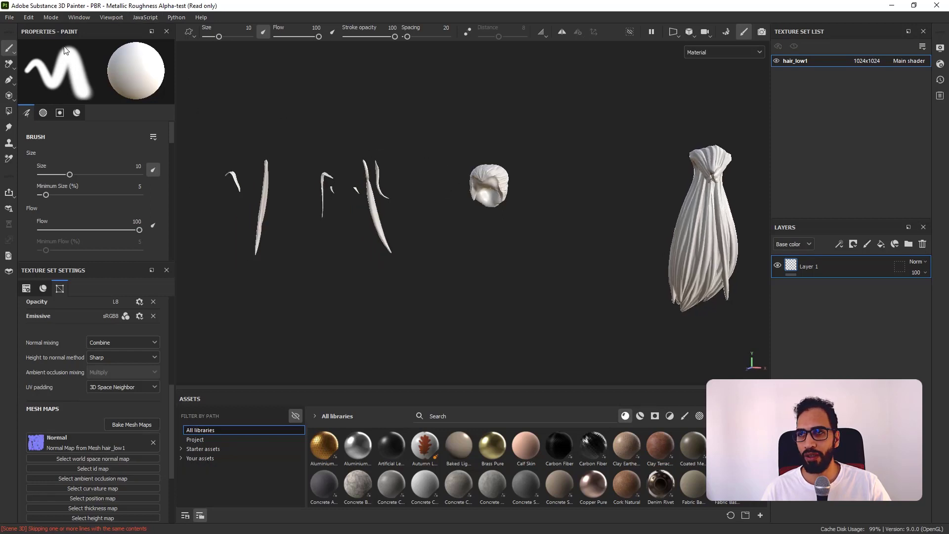
Step: Replace the project's mesh with hair_together_low in the project configuration, keeping the other settings
left_click(29, 17)
left_click(58, 49)
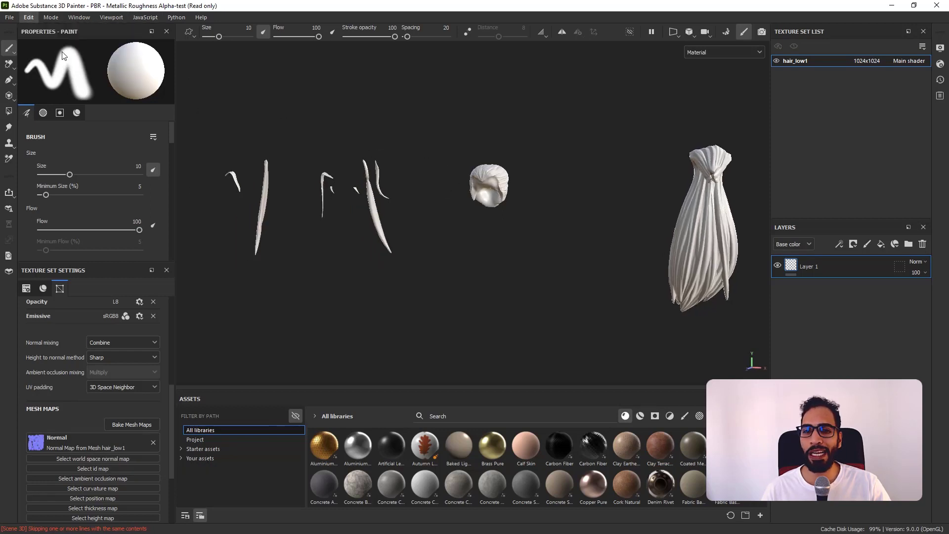
left_click(571, 193)
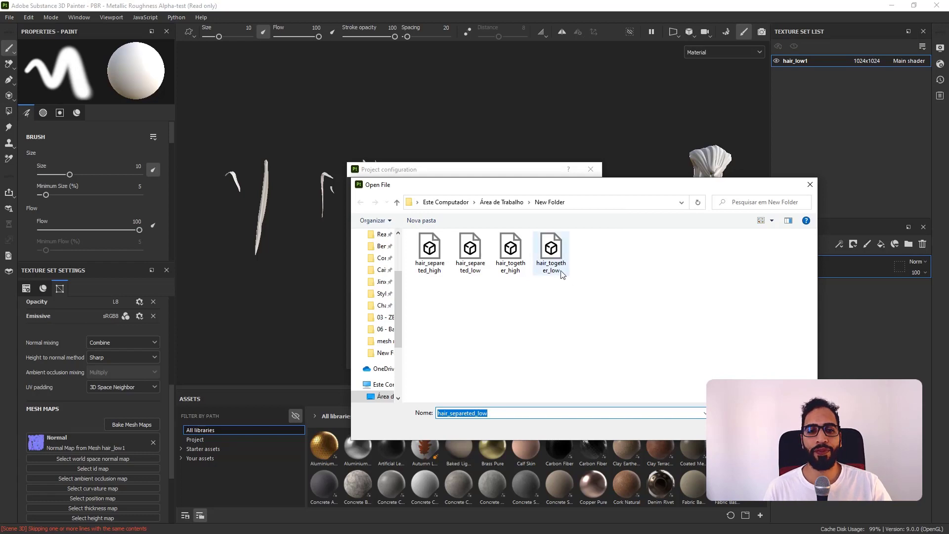
left_click(551, 257)
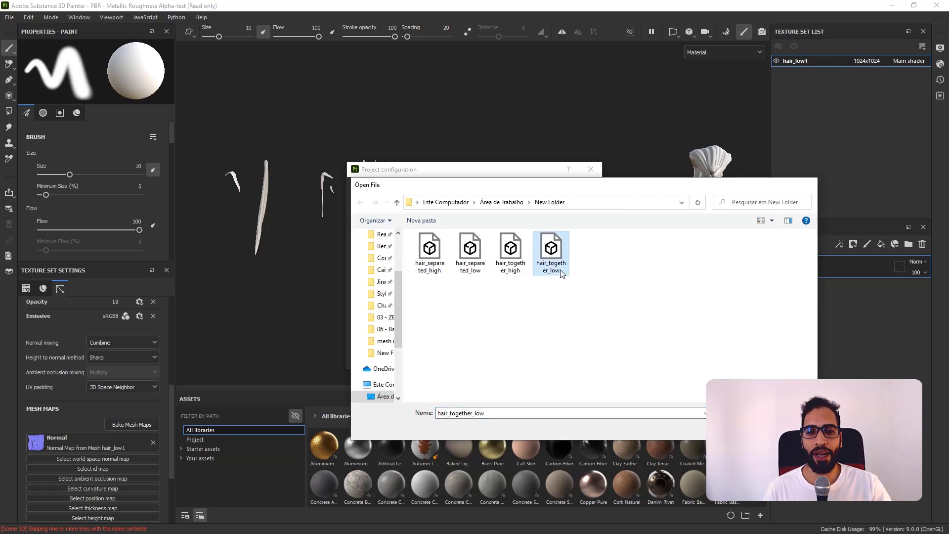
double_click(552, 254)
left_click_drag(494, 169, 515, 258)
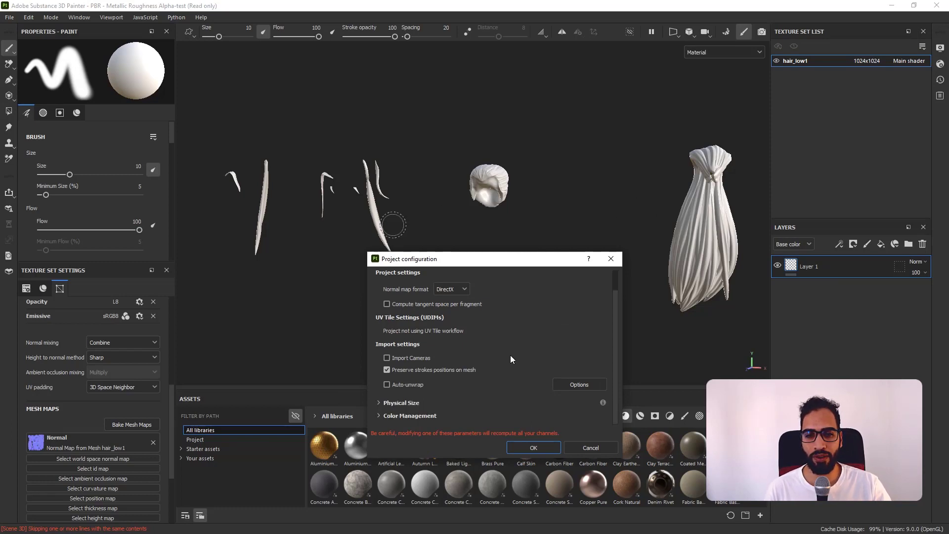
left_click(534, 443)
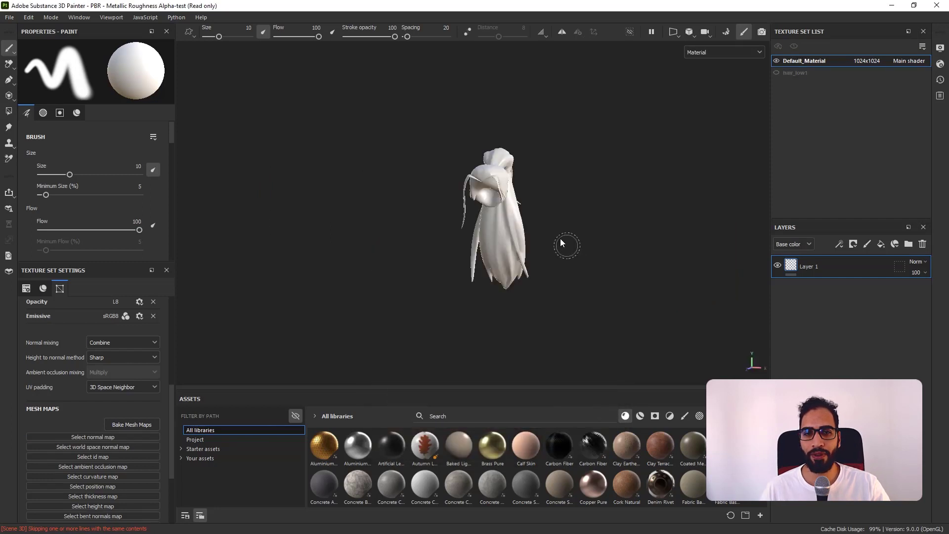
Step: Assign the normal map baked from hair_low1 to the Default_Material texture set and inspect the assembled hair from several sides
left_click_drag(564, 233, 541, 226, "alt")
scroll(541, 227, "up", 3)
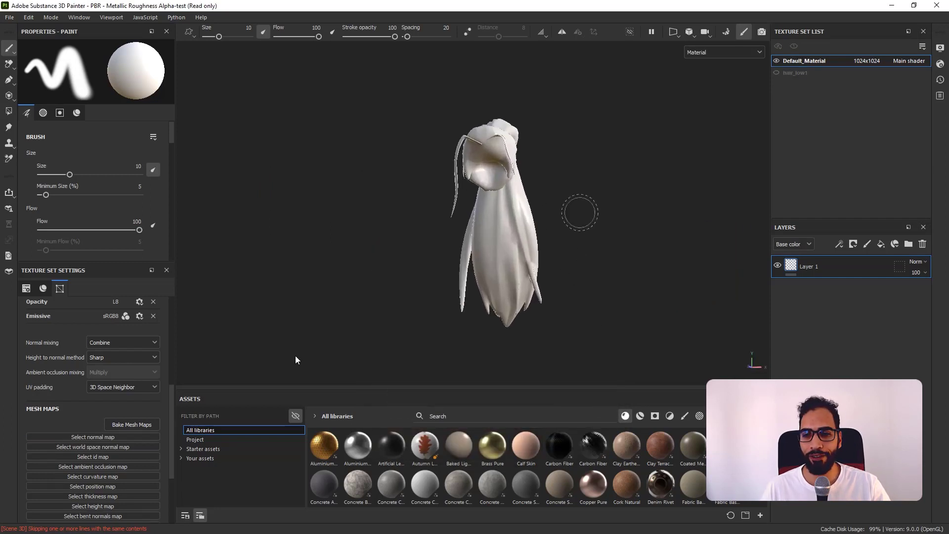
left_click(130, 436)
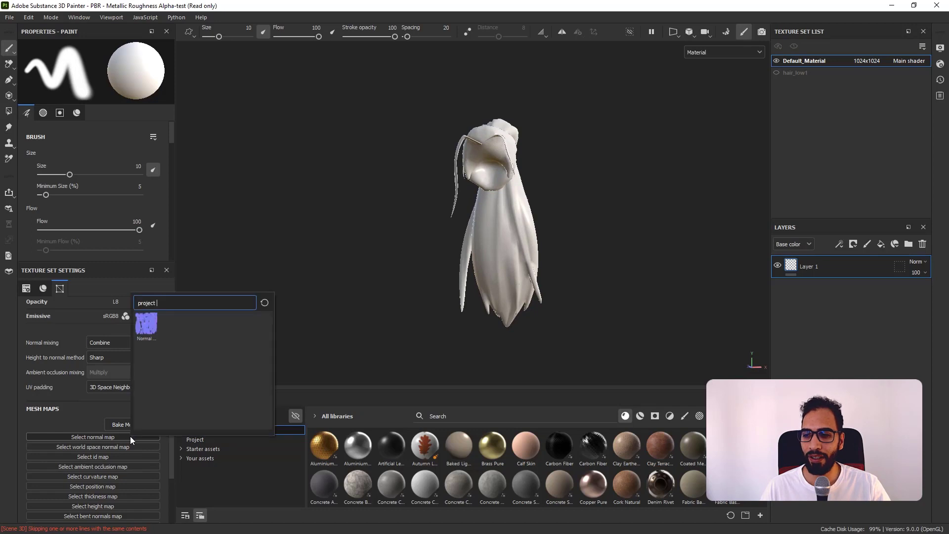
left_click(145, 325)
mouse_move(576, 228)
left_mouse_down("alt")
mouse_move(520, 251)
mouse_move(446, 220)
mouse_move(556, 249)
mouse_move(471, 254)
mouse_move(473, 268)
left_mouse_up("alt")
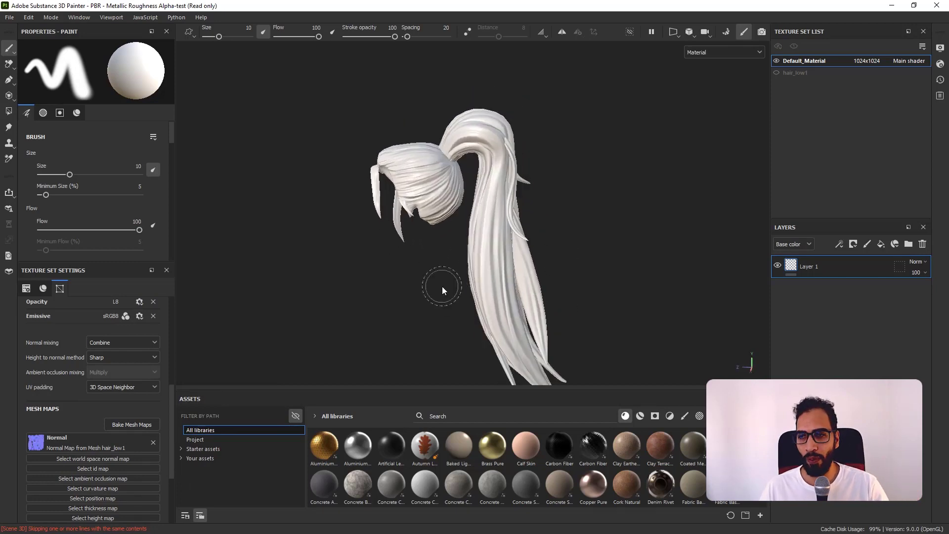
left_click_drag(337, 211, 431, 234, "alt")
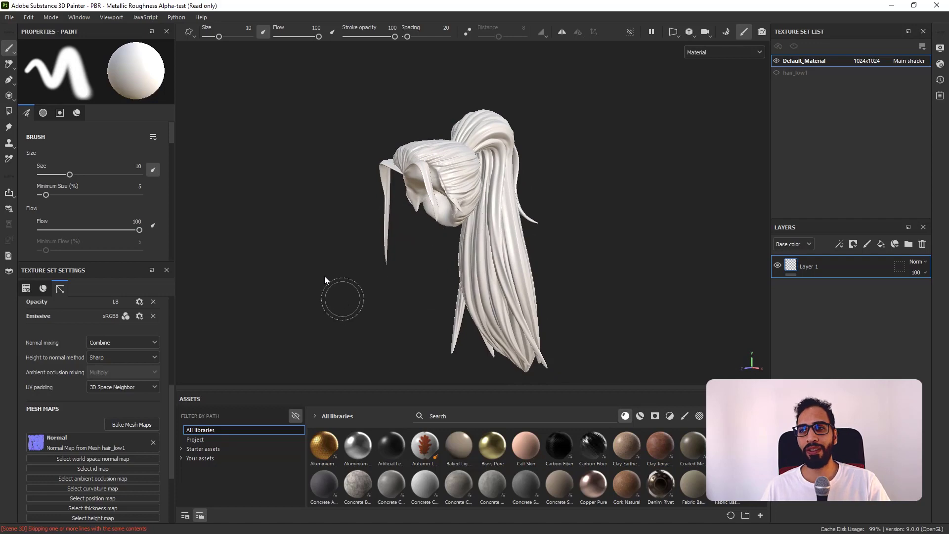
Step: Set the texture export's output template to Mesh Maps, review the output maps for Default_Material, and close without exporting
left_click(10, 17)
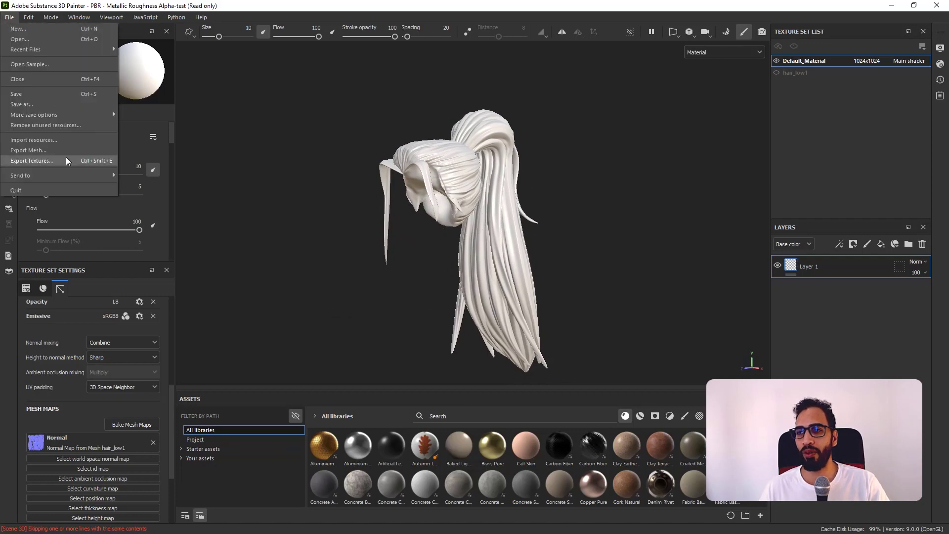
left_click(31, 161)
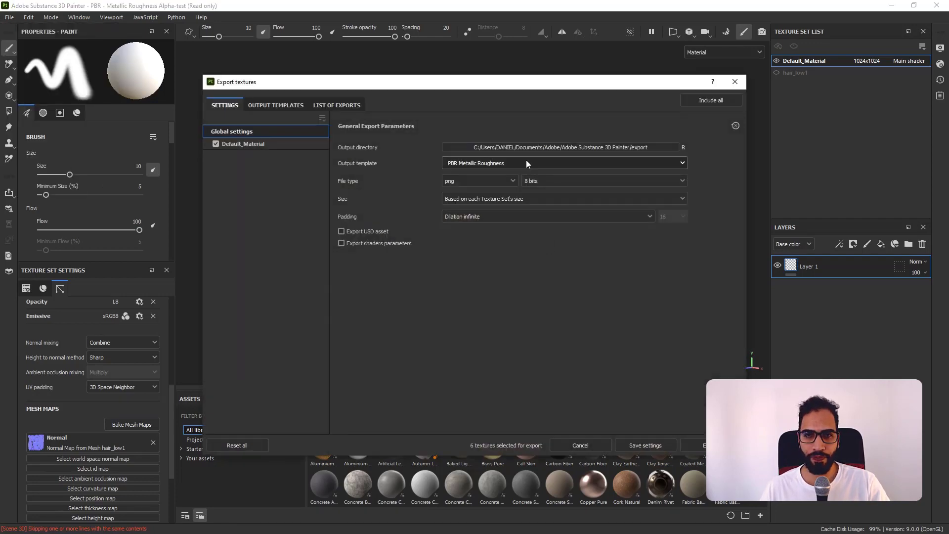
left_click(495, 161)
scroll(487, 216, "down", 1)
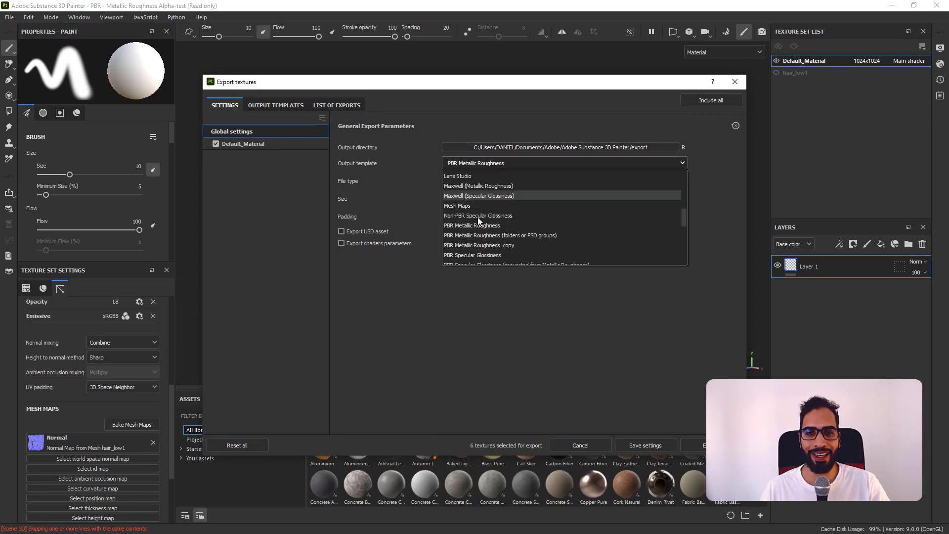
left_click(459, 206)
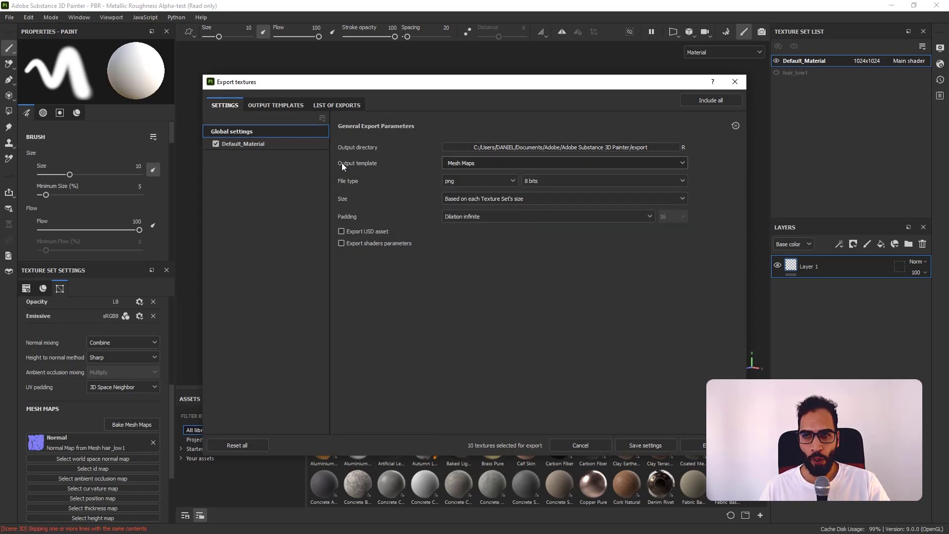
left_click(298, 144)
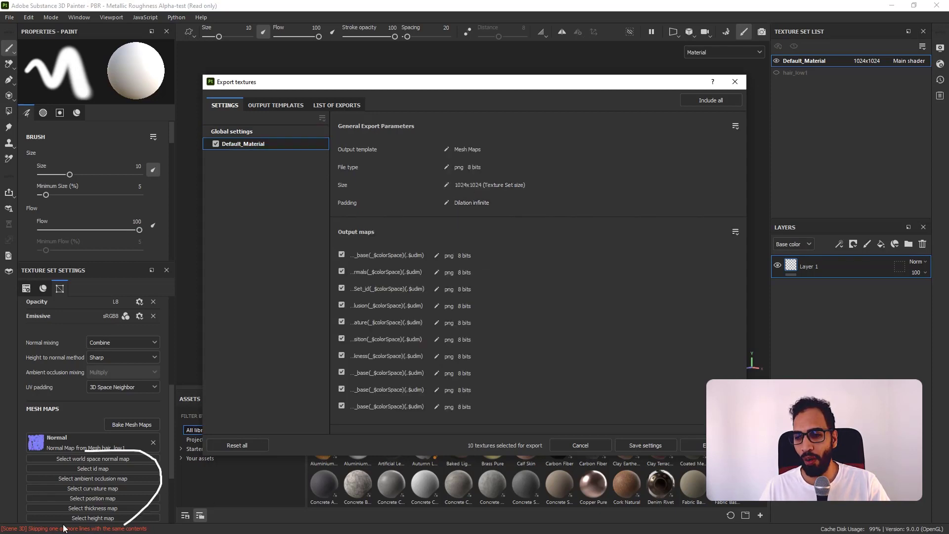
left_click(735, 82)
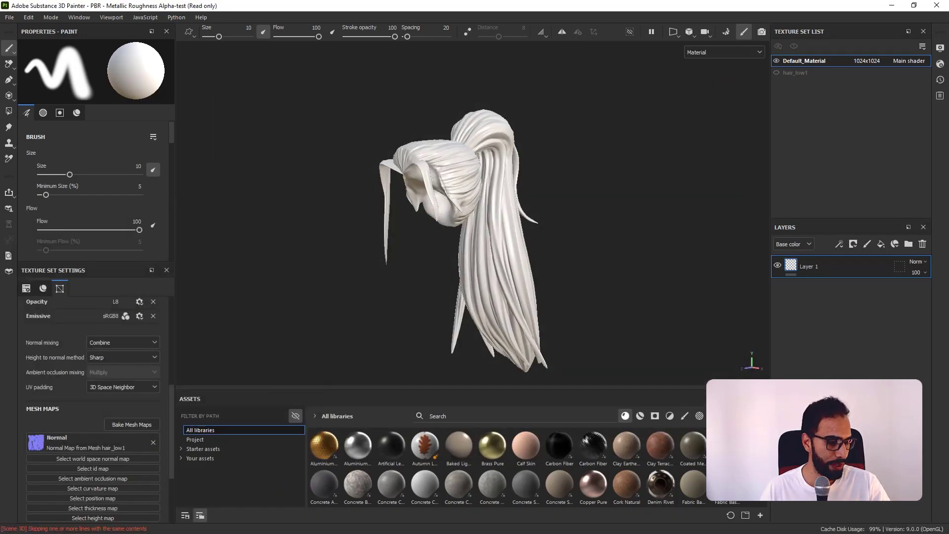
Step: Switch to File Explorer and look over the exported hair map images in the mesh maps folder
key("super")
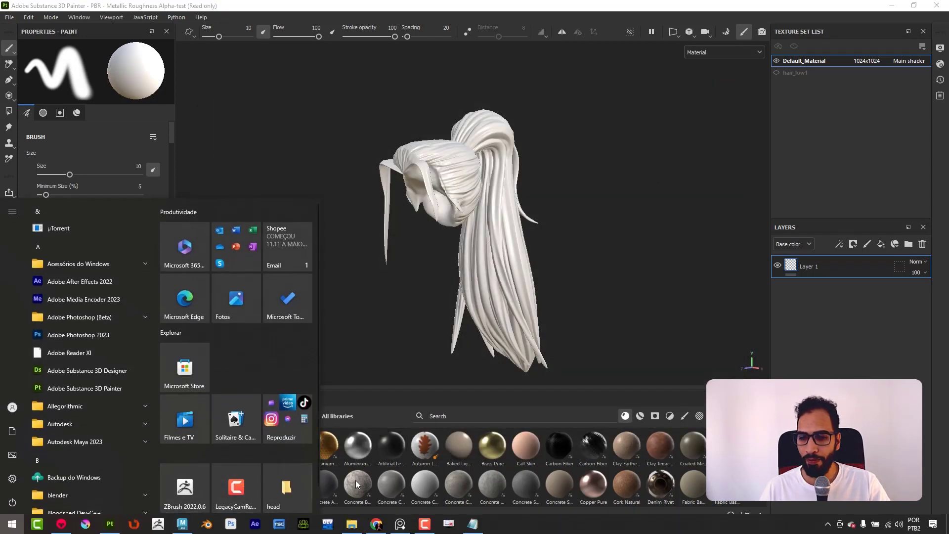
left_click(352, 523)
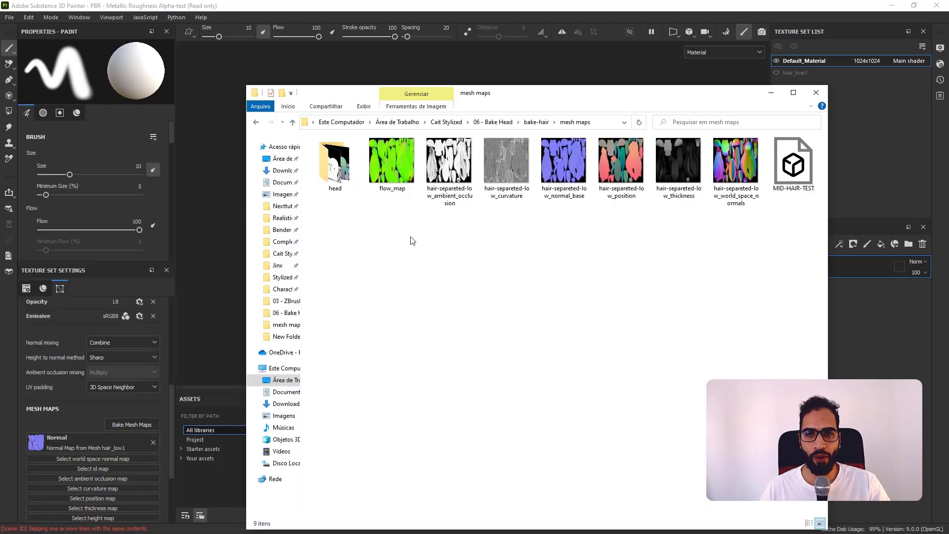
left_click_drag(406, 239, 751, 155)
left_click(410, 207)
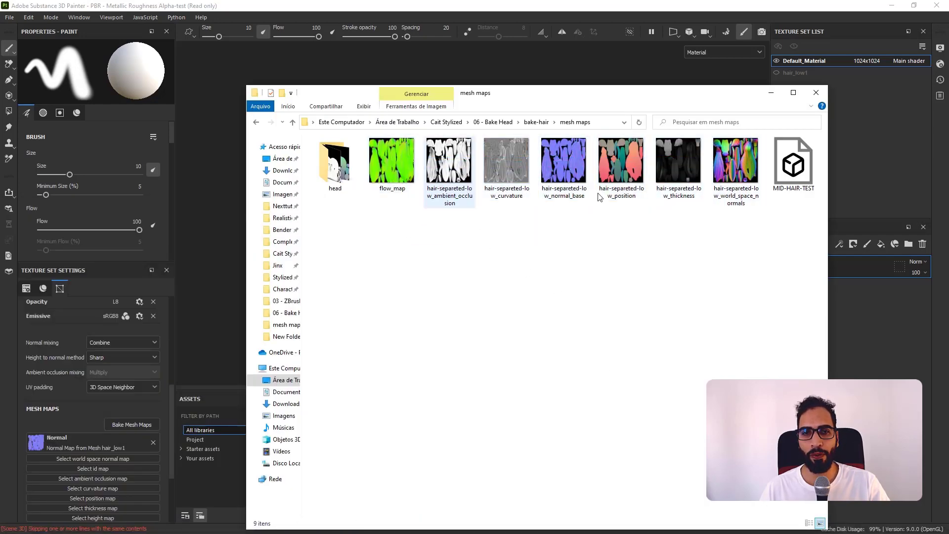
left_click(10, 17)
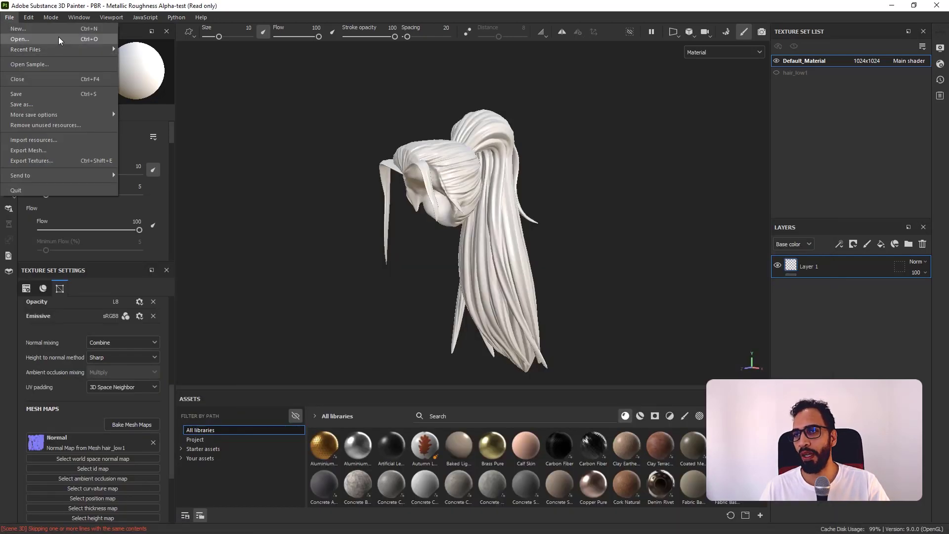
left_click(59, 40)
left_click(467, 285)
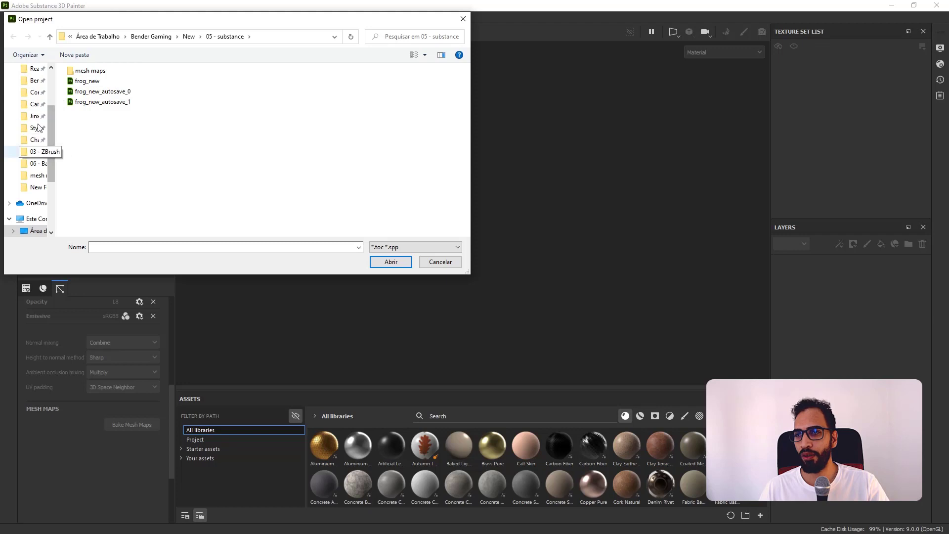
left_click(35, 104)
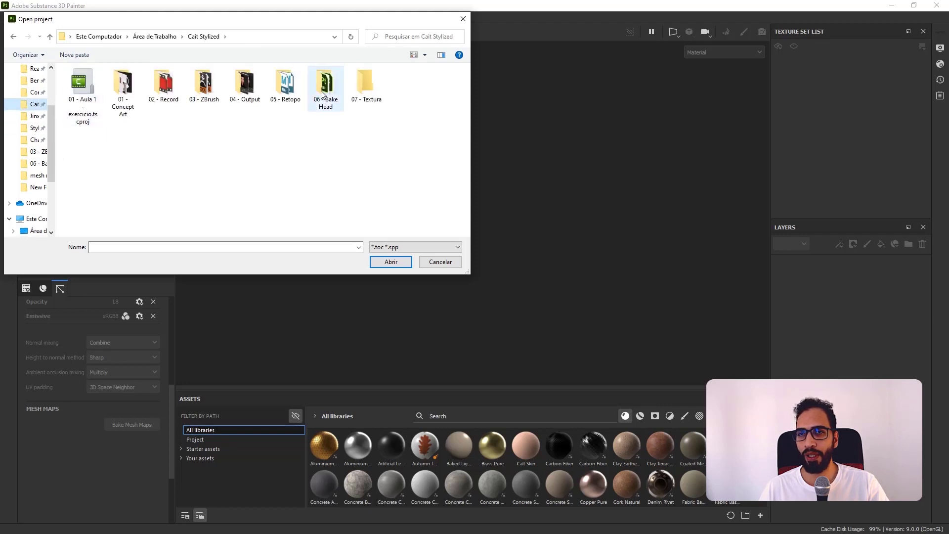
key("Return")
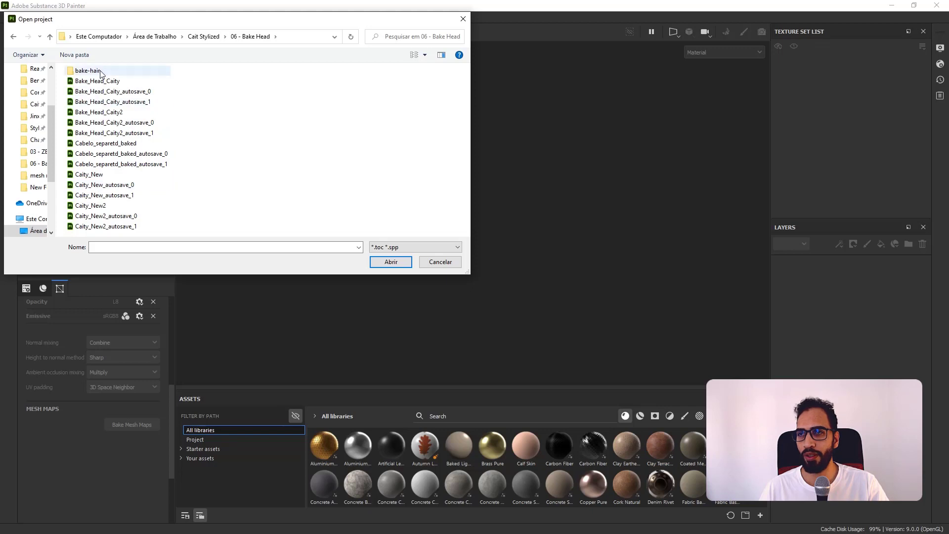
key("Escape")
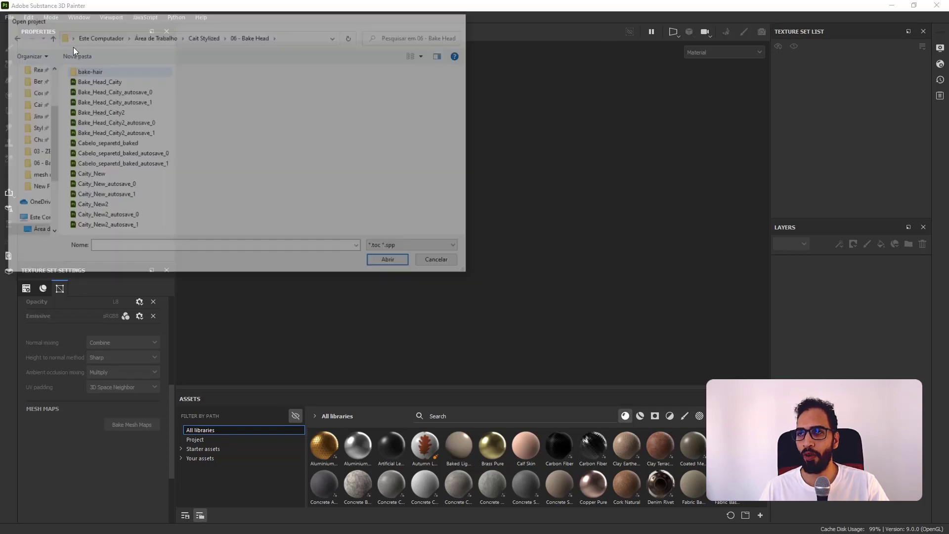
Step: Create a new project from the Cait_Head_hair mesh in the 06 - Bake Head folder with a document resolution of 2048
left_click(10, 17)
left_click(21, 30)
key("ctrl+n")
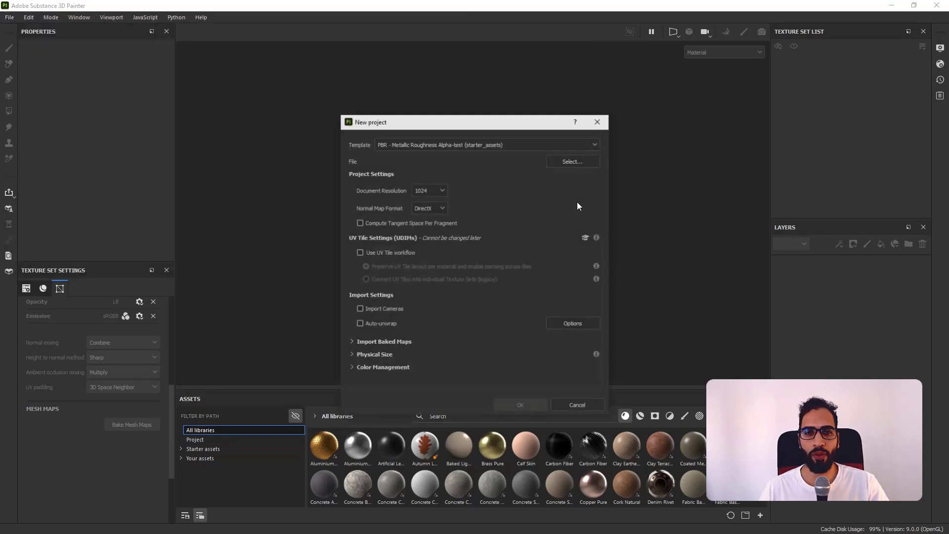
left_click(588, 161)
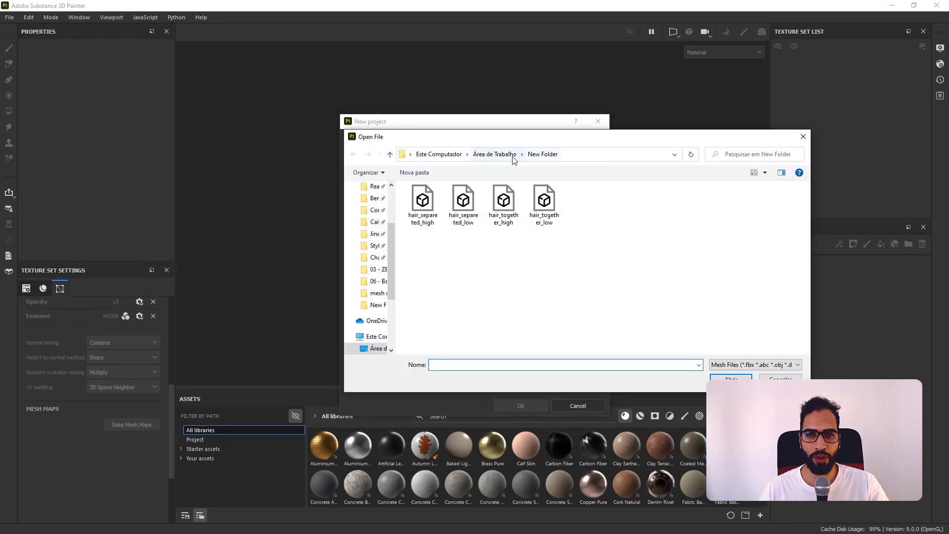
left_click(375, 223)
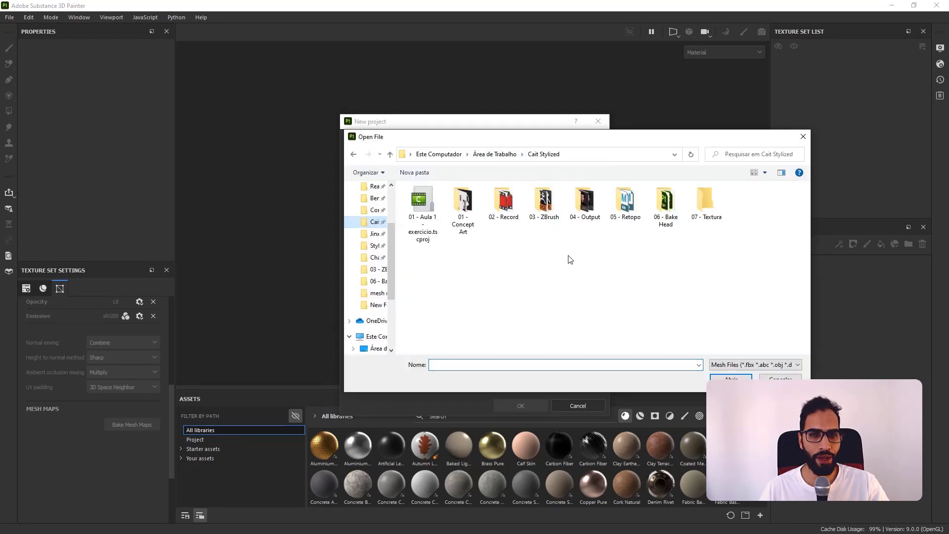
double_click(662, 225)
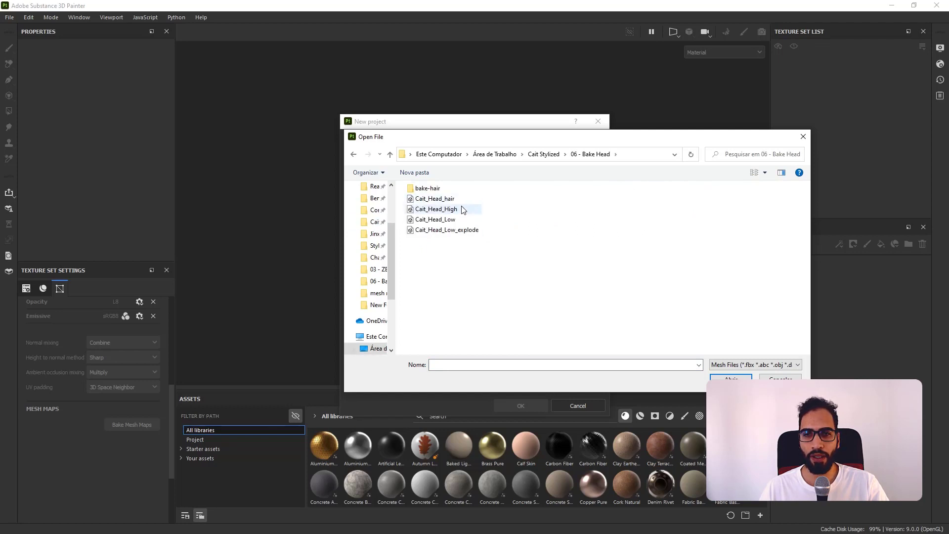
double_click(435, 199)
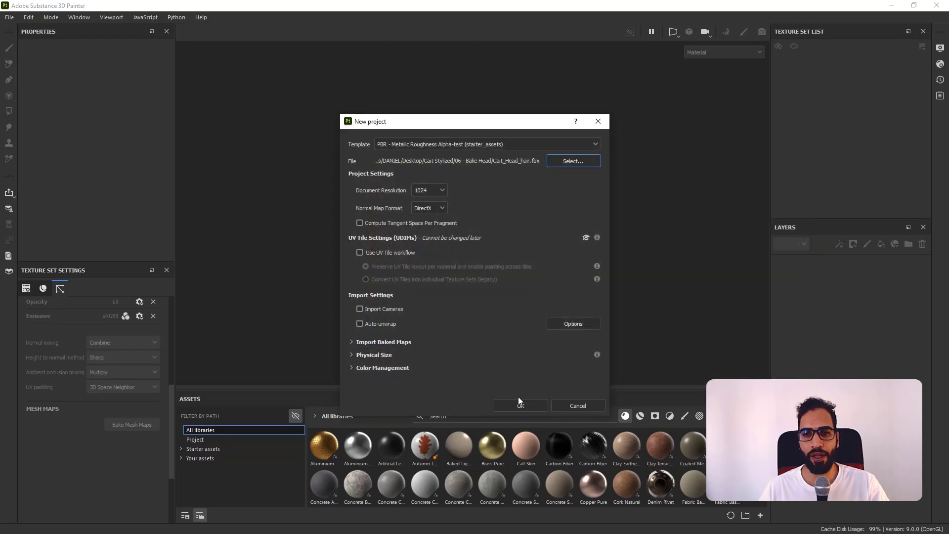
left_click(441, 190)
left_click(435, 241)
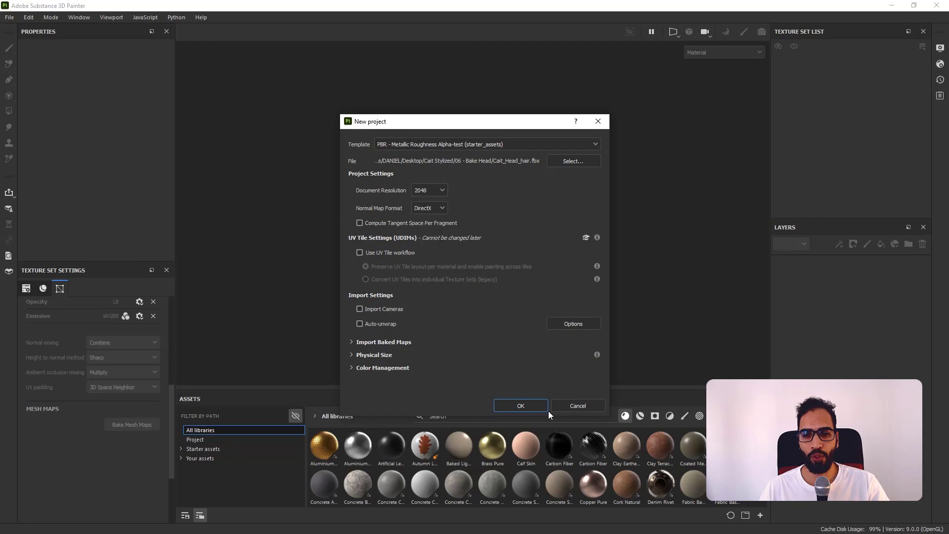
left_click(544, 405)
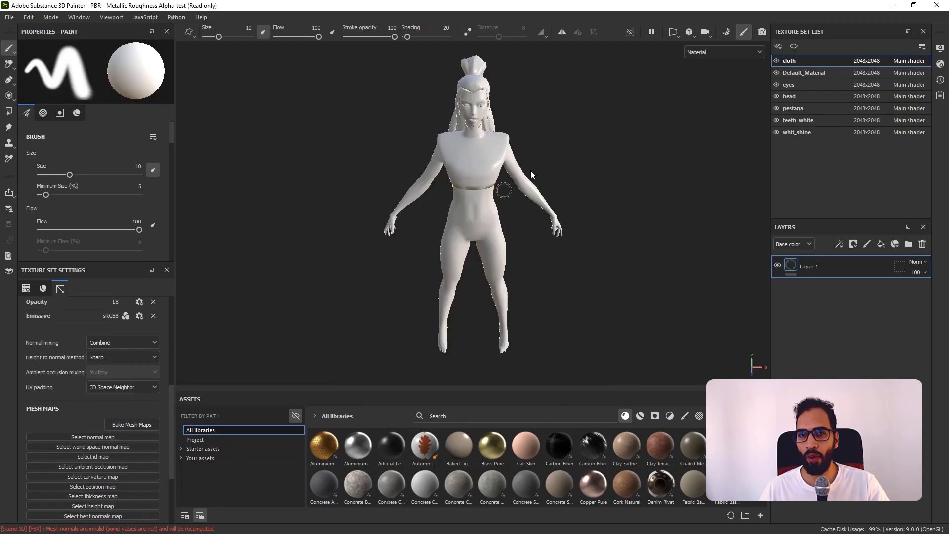
Step: Select the Default_Material texture set and hide and show it again to identify which part of the character it covers
right_click_drag(485, 164, 547, 179, "alt")
middle_click_drag(548, 180, 536, 221, "alt")
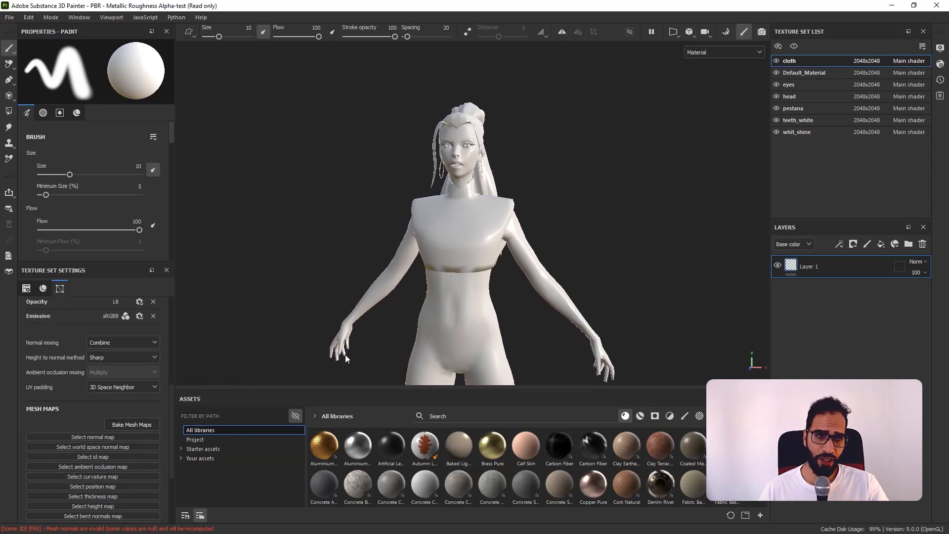
left_click(796, 98)
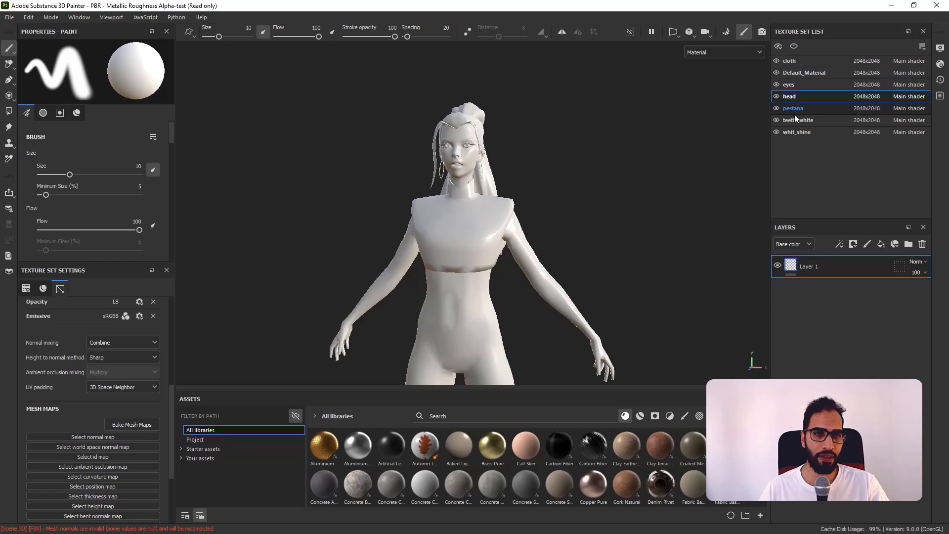
left_click(798, 74)
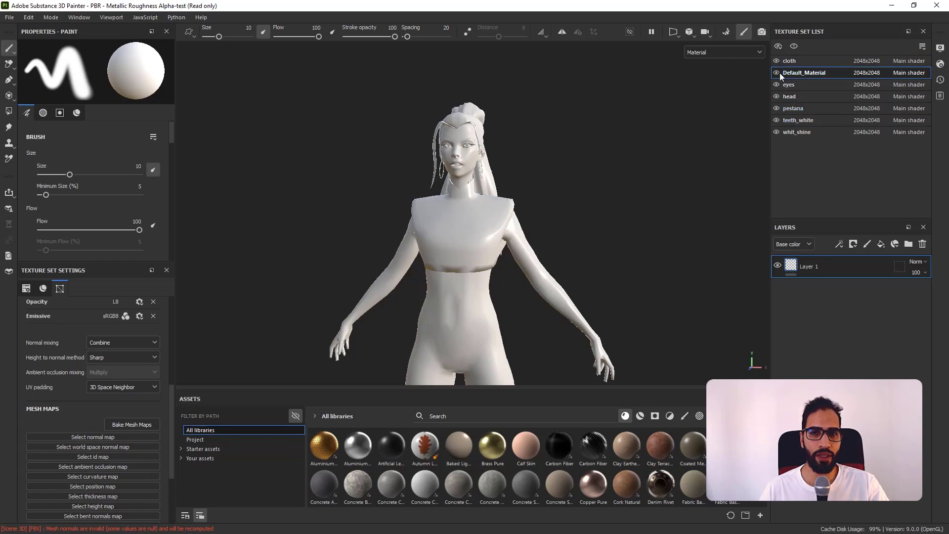
left_click(777, 72)
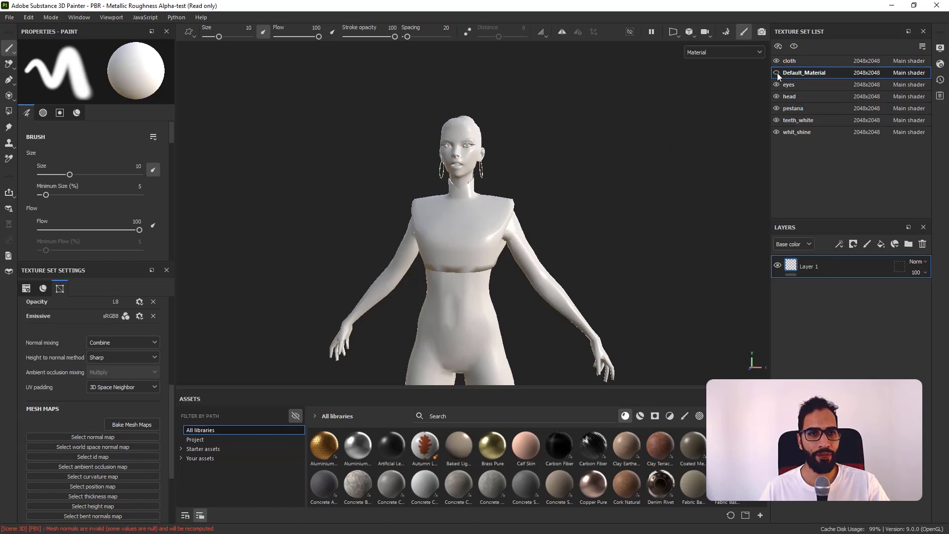
left_click(776, 73)
left_click_drag(642, 161, 592, 171, "alt")
Step: Switch to File Explorer, select the six hair-separeted-low map images in the mesh maps folder, and bring them into the Substance Painter project's import dialog
key("super")
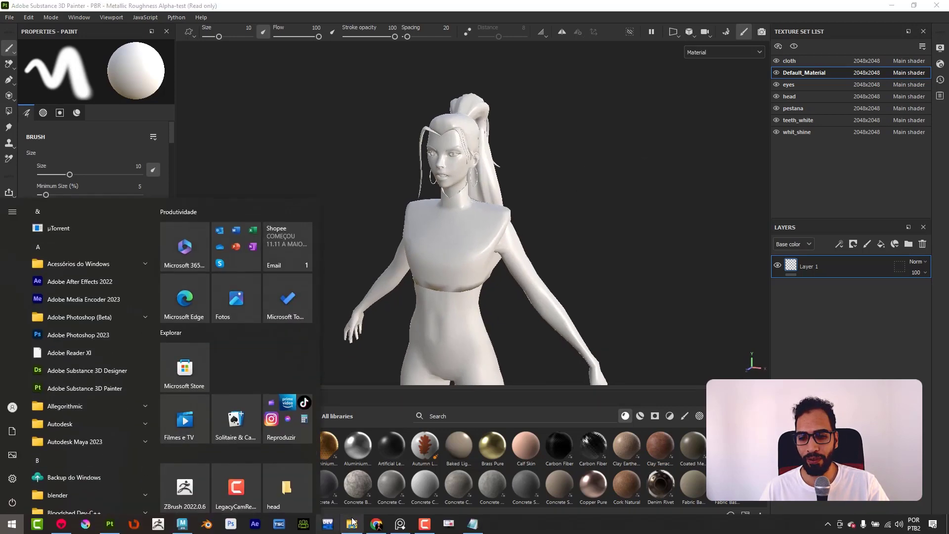
left_click(352, 523)
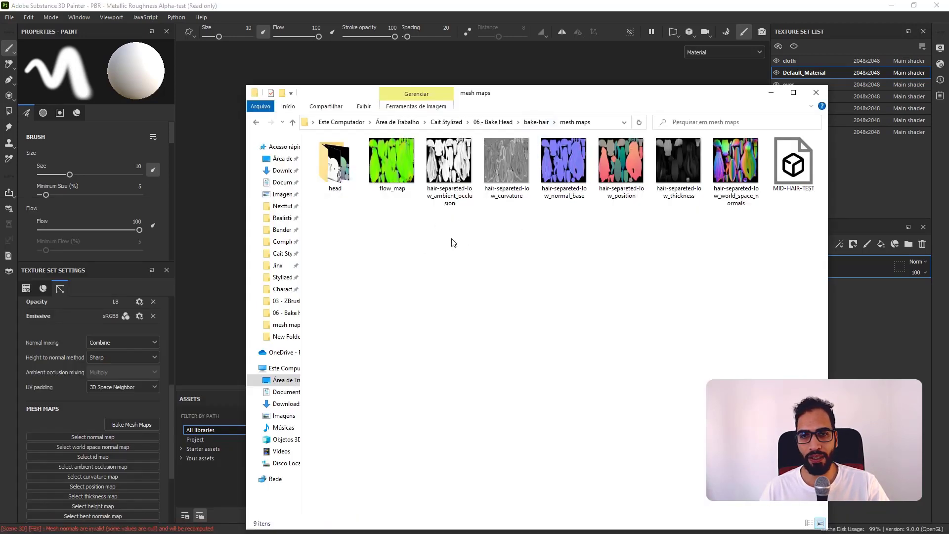
left_click_drag(454, 243, 742, 137)
left_click_drag(616, 93, 885, 85)
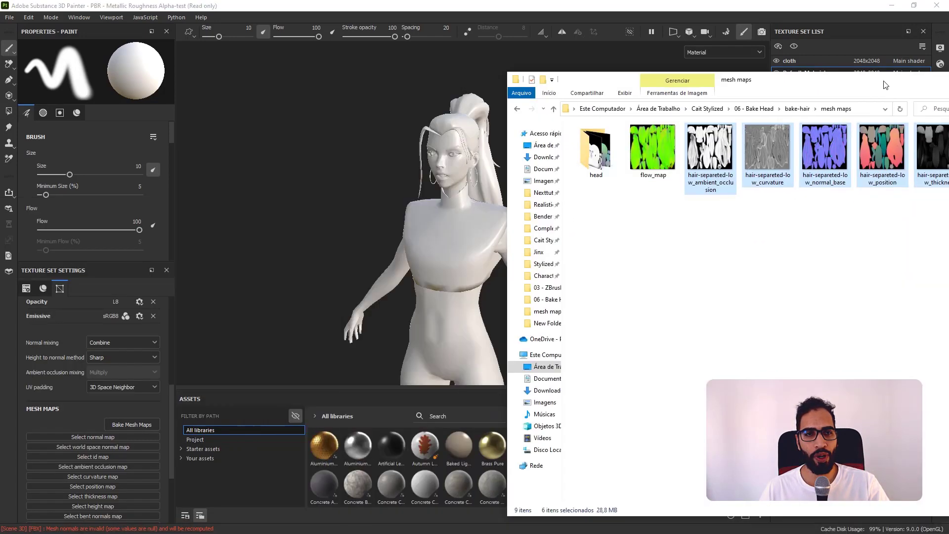
mouse_move(831, 148)
left_mouse_down()
mouse_move(450, 397)
mouse_move(425, 425)
mouse_move(428, 414)
left_mouse_up()
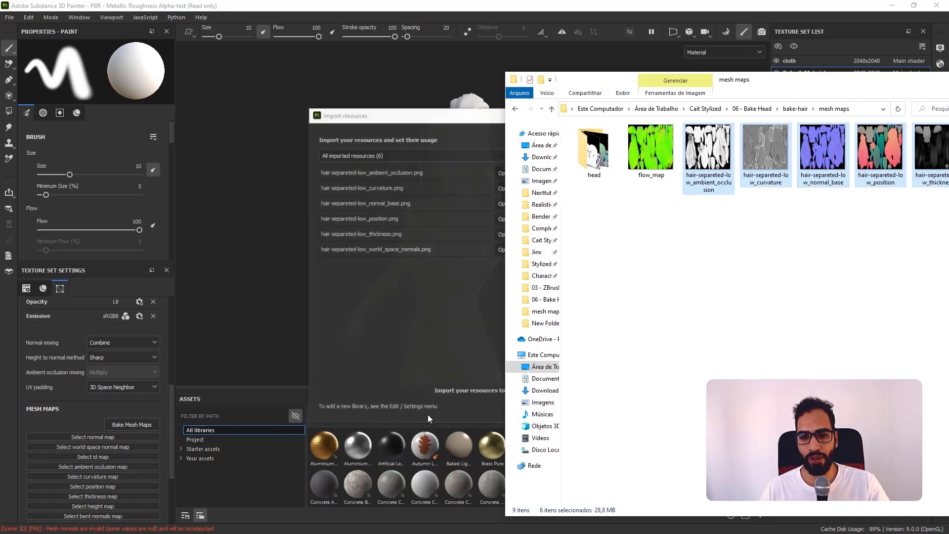
left_click(450, 117)
Step: Set the usage of all six hair-separeted-low images to texture
left_click(609, 171)
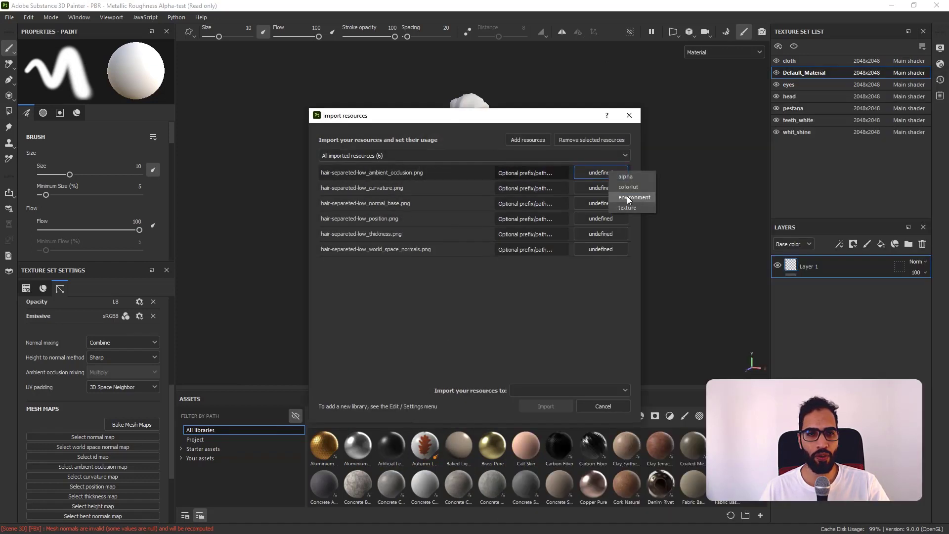
left_click(630, 204)
left_click(613, 189)
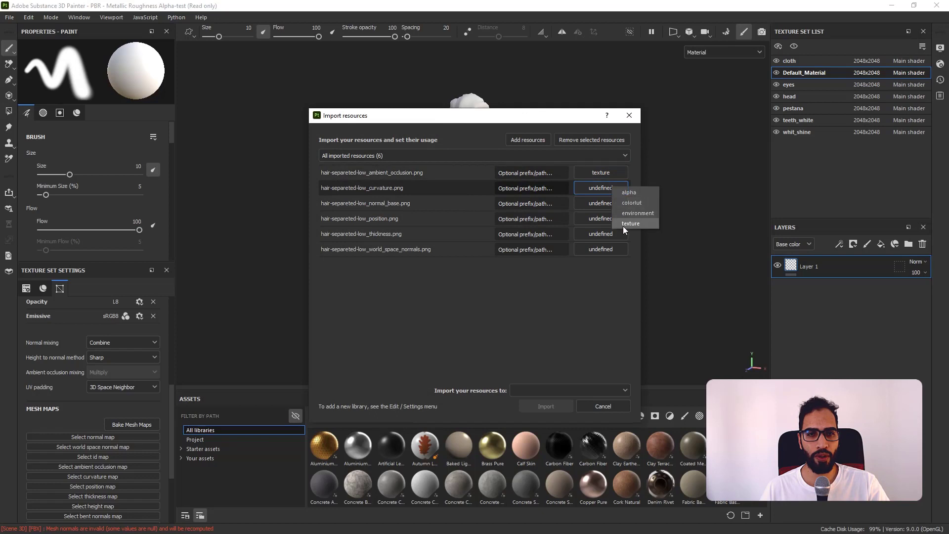
left_click(623, 225)
left_click(609, 206)
left_click(630, 237)
left_click(612, 226)
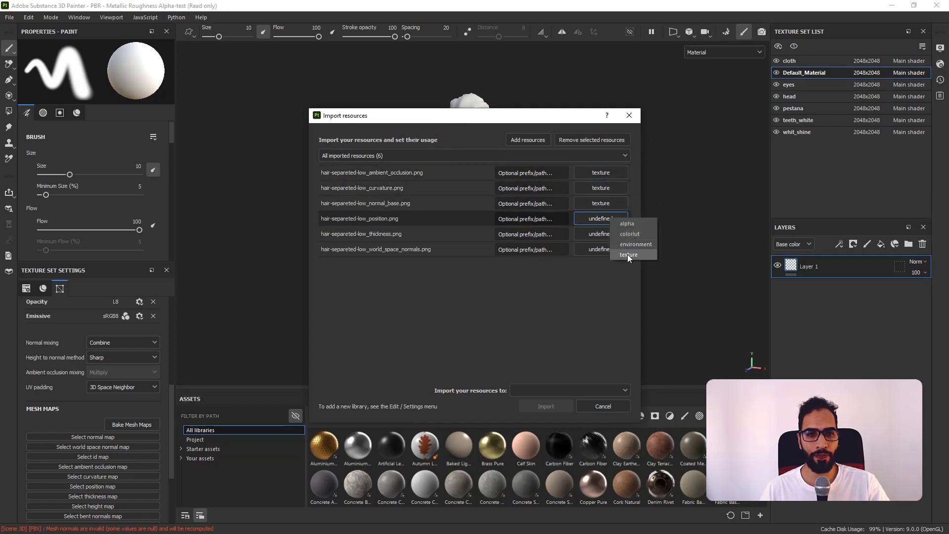
left_click(627, 253)
left_click(615, 234)
left_click(628, 268)
left_click(616, 250)
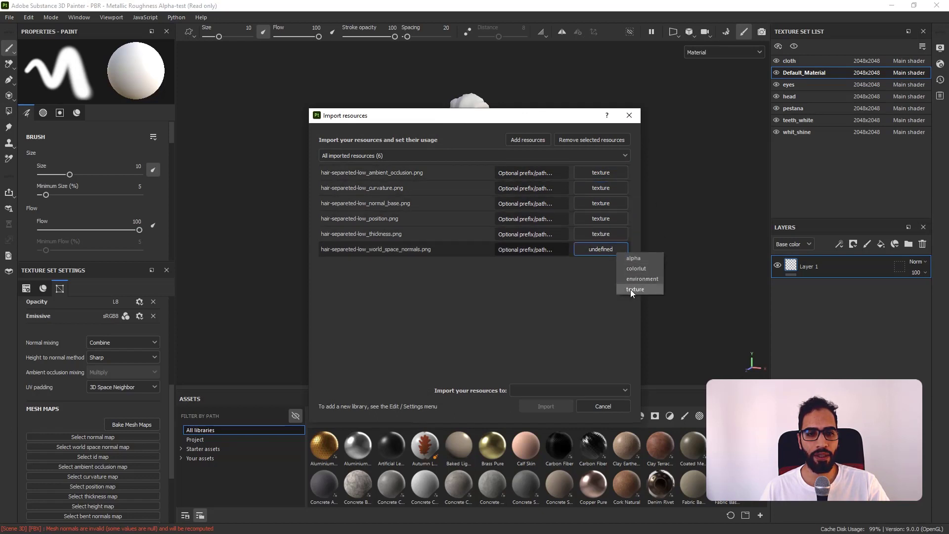
left_click(629, 289)
Step: Import the six hair maps into the current session
left_click(568, 391)
left_click(553, 403)
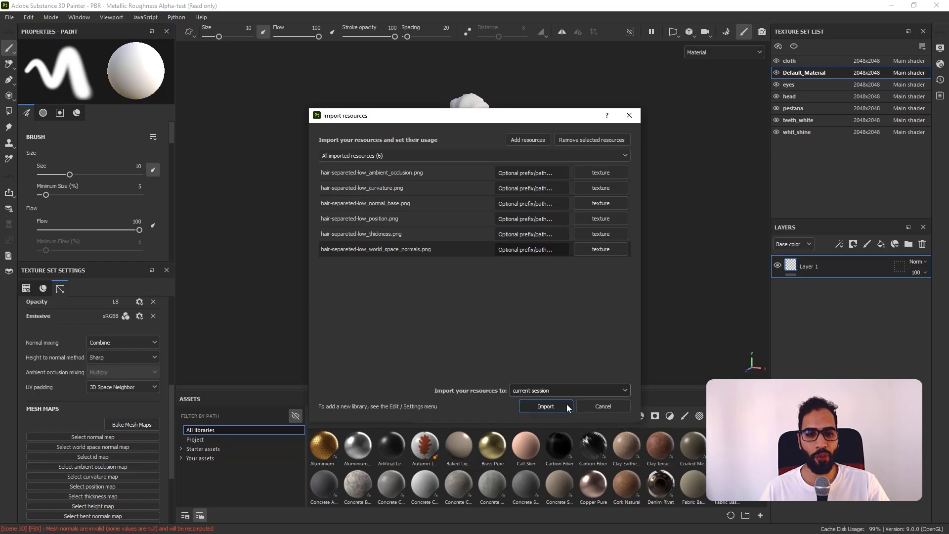
left_click(562, 407)
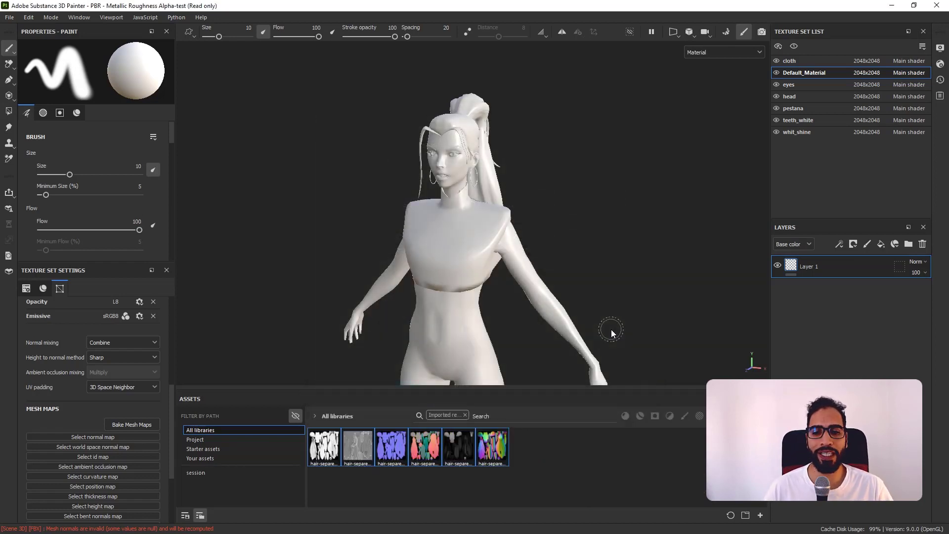
Step: Assign hair-separeted-low_normal_base as the Normal mesh map of Default_Material and check the detail on the hair
right_click_drag(626, 228, 605, 219, "alt")
left_click_drag(606, 219, 608, 257, "alt")
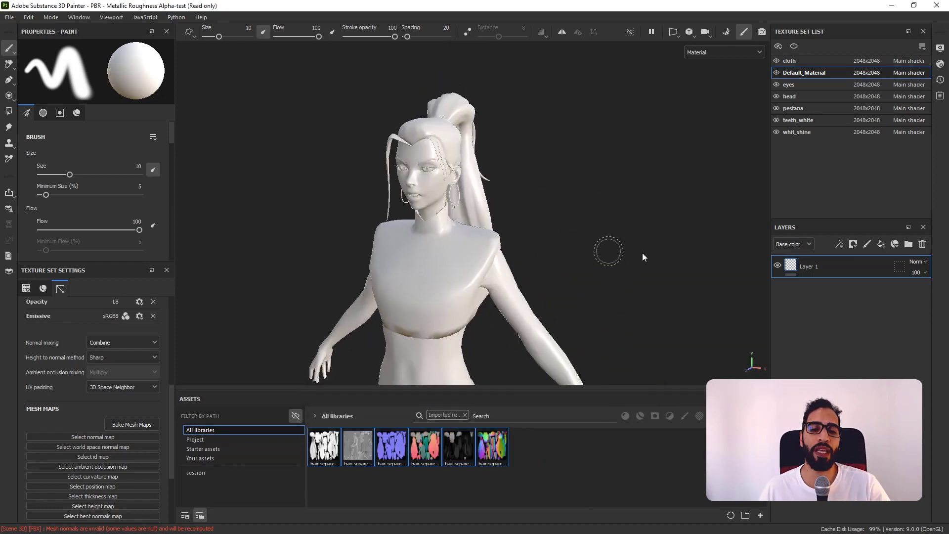
left_click(405, 454)
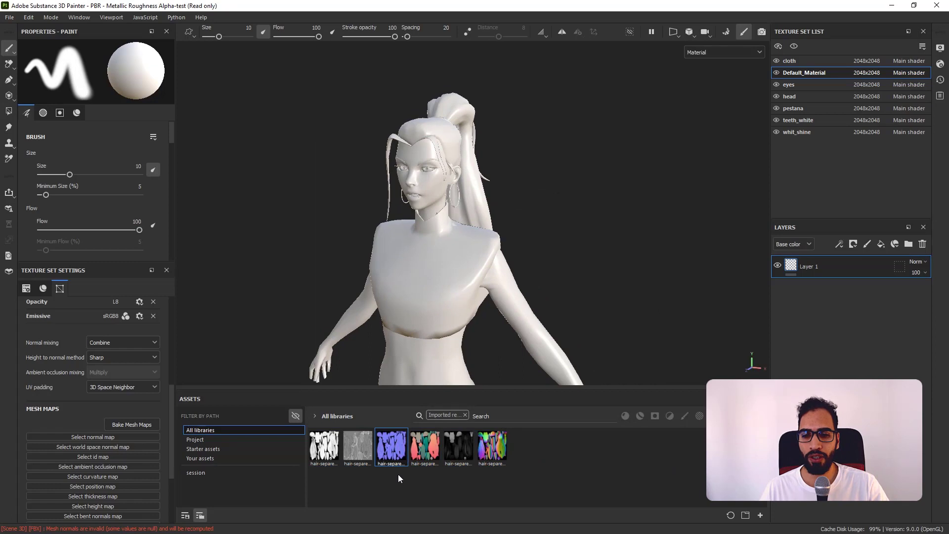
left_click_drag(148, 438, 147, 435)
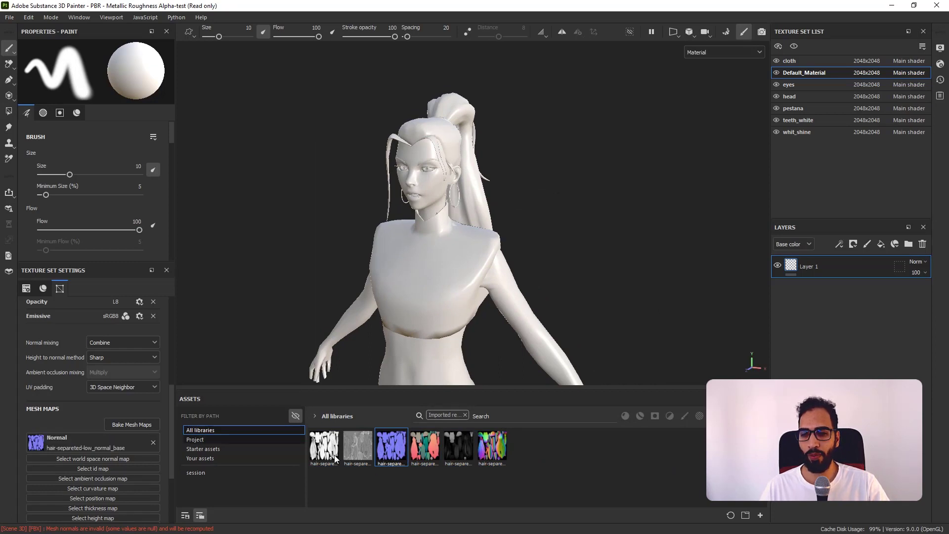
left_click_drag(466, 315, 445, 348, "alt")
Step: Assign the imported hair ambient occlusion and curvature images to the matching mesh map slots of Default_Material
left_click(325, 454)
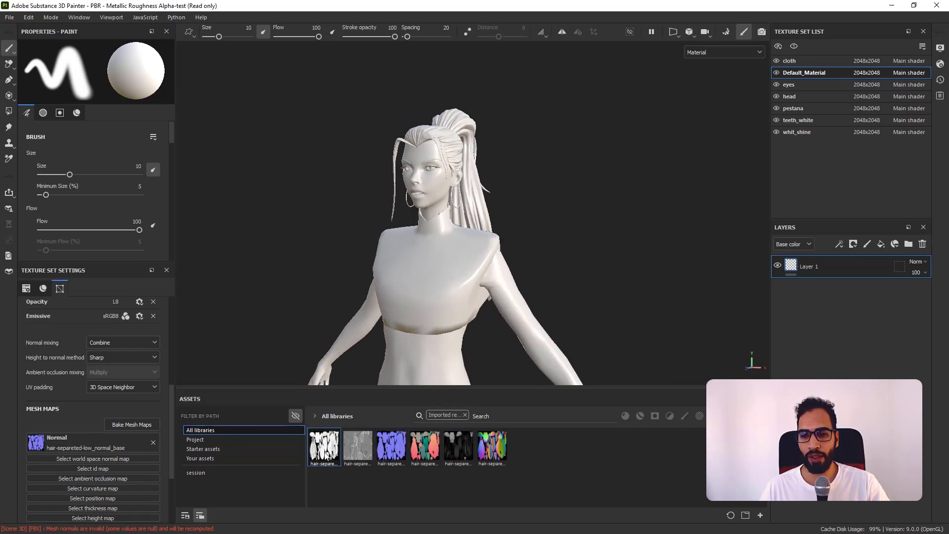
left_click_drag(115, 467, 111, 478)
mouse_move(561, 286)
left_mouse_down("alt")
mouse_move(610, 285)
mouse_move(561, 276)
left_mouse_up("alt")
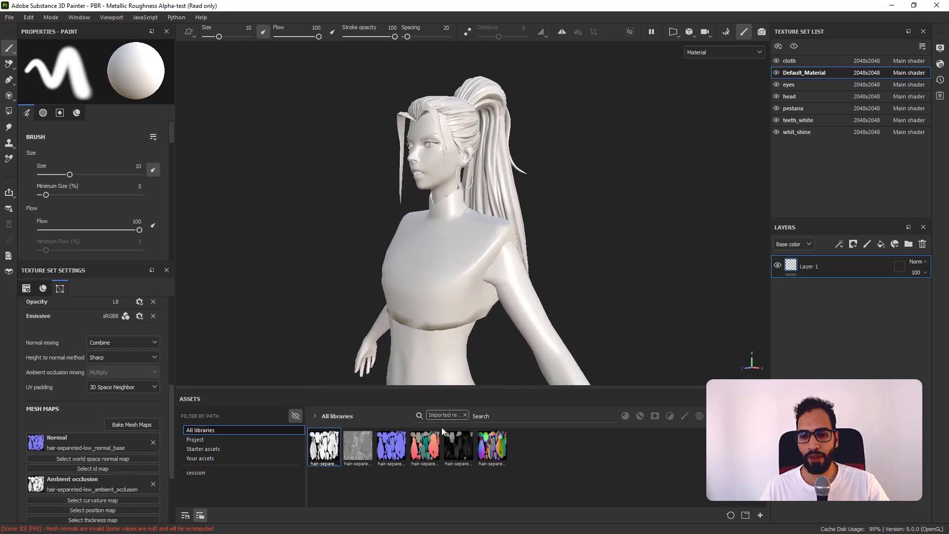
left_click(361, 444)
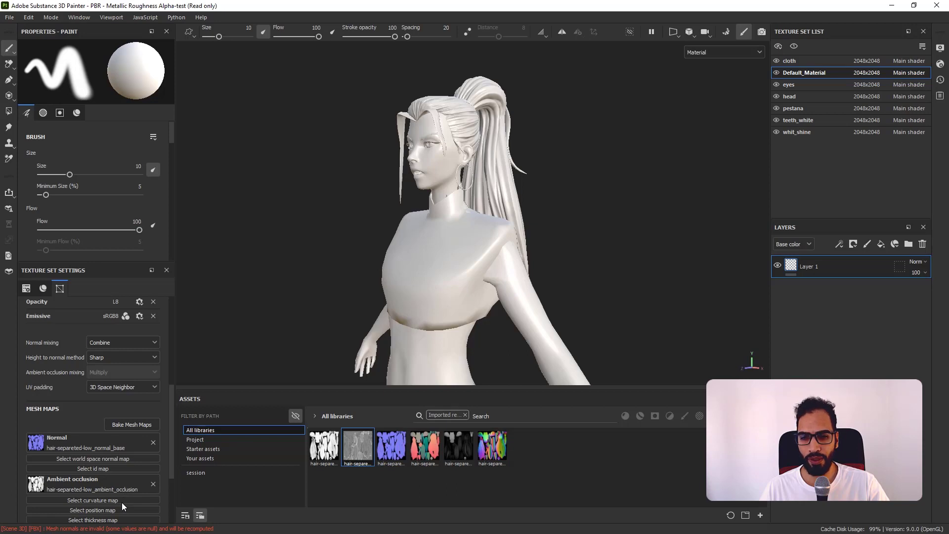
left_click_drag(122, 502, 122, 502)
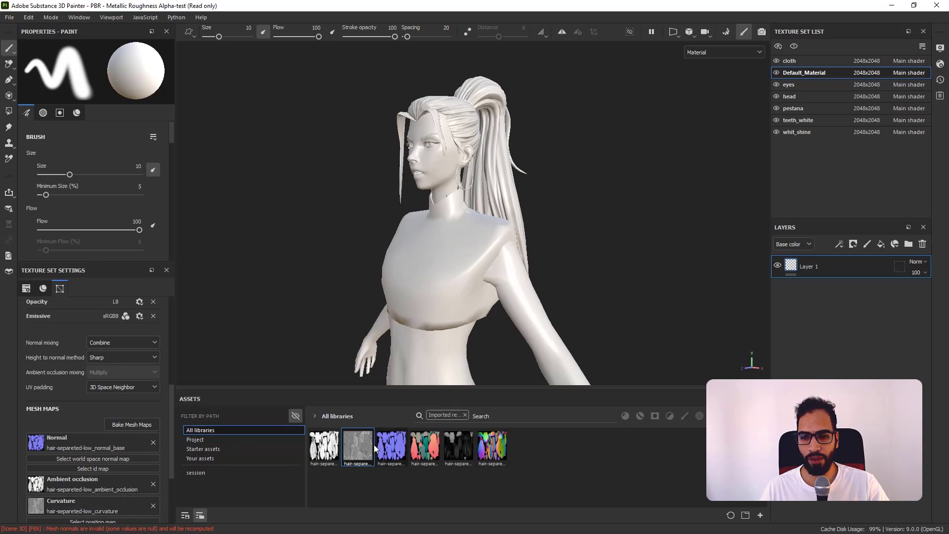
Step: Assign the imported hair world space normals and position images to their matching mesh map slots
mouse_move(462, 448)
left_click_drag(461, 447, 105, 508)
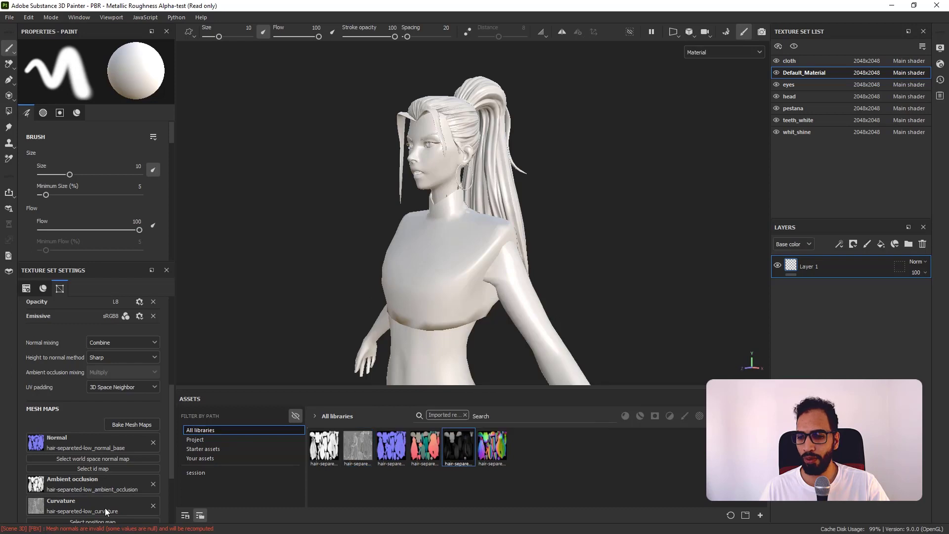
scroll(108, 470, "down", 1)
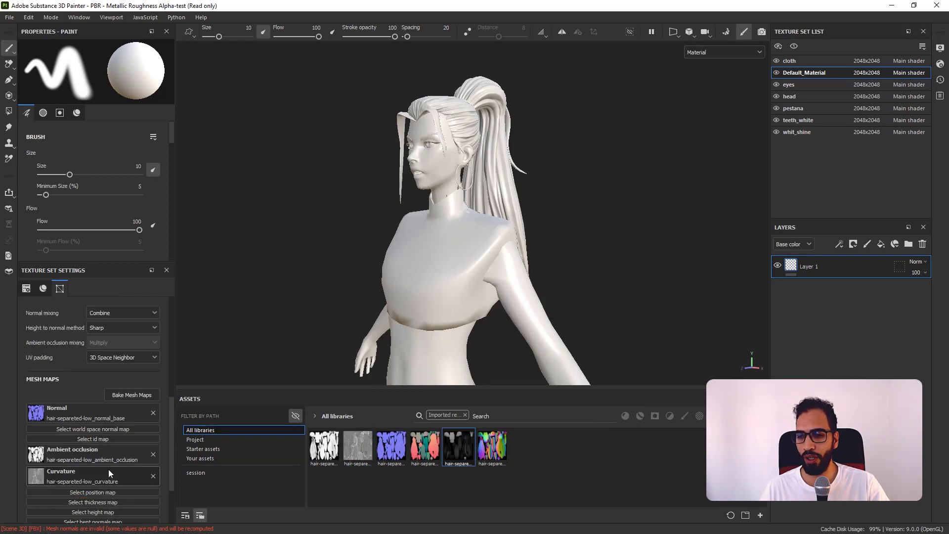
left_click_drag(491, 448, 138, 428)
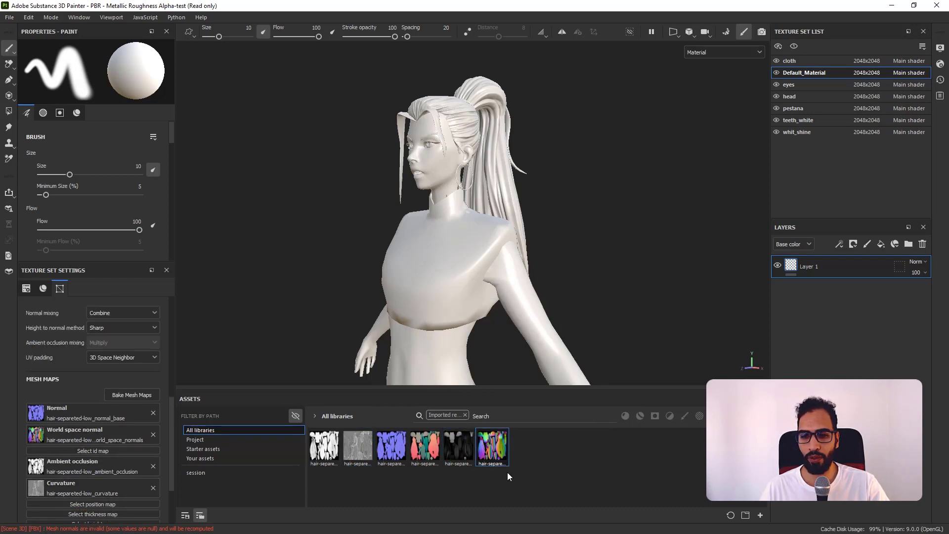
left_click_drag(430, 450, 111, 502)
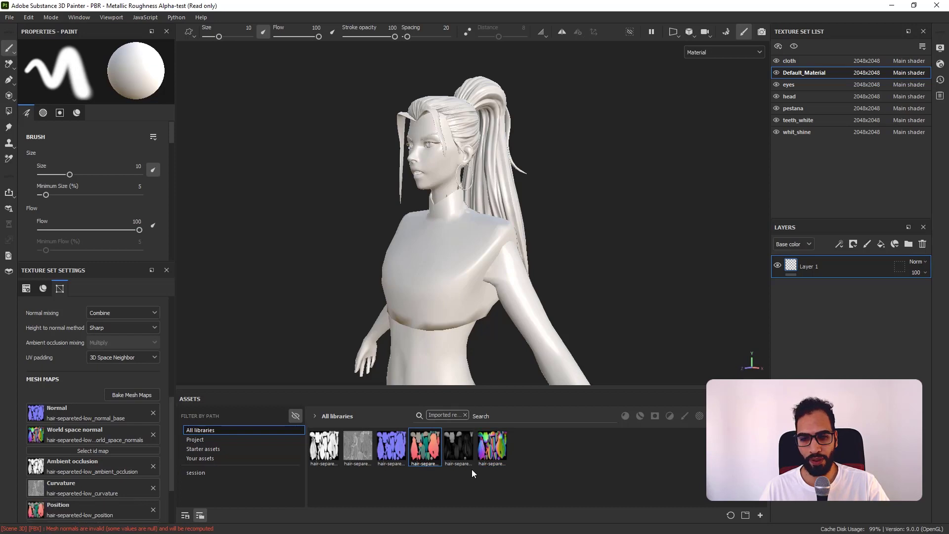
Step: Assign hair-separeted-low_thickness as the Thickness mesh map and inspect the hair on the character from several angles
left_click(461, 463)
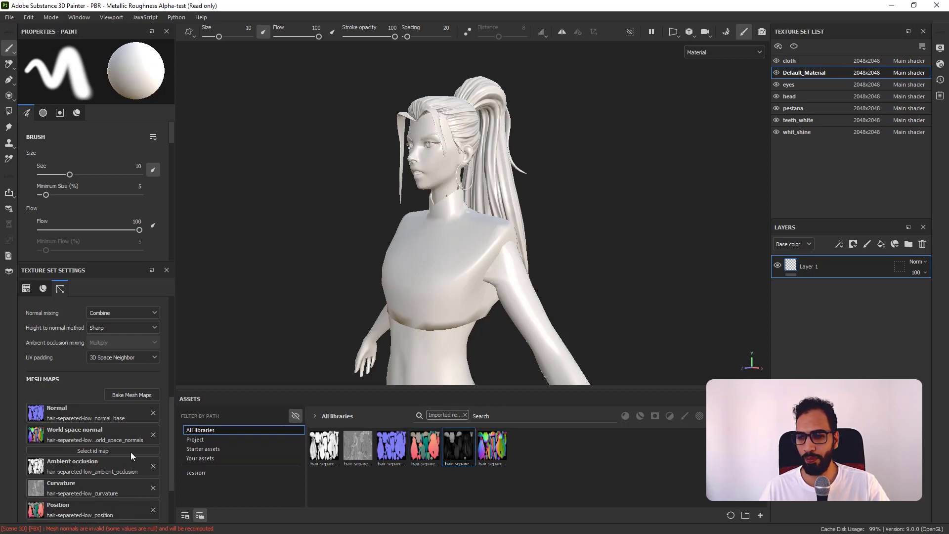
scroll(130, 451, "down", 2)
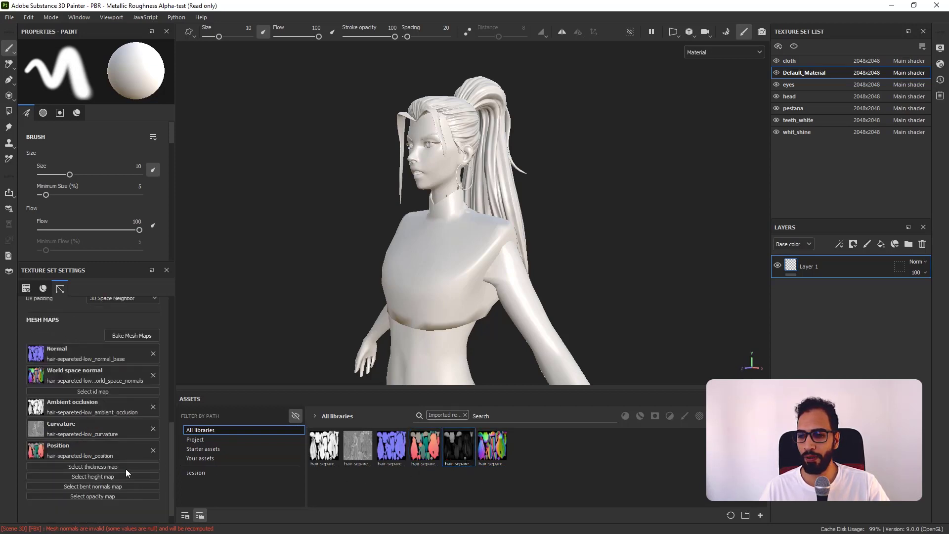
left_click_drag(126, 468, 126, 467)
left_click_drag(512, 301, 439, 301, "alt")
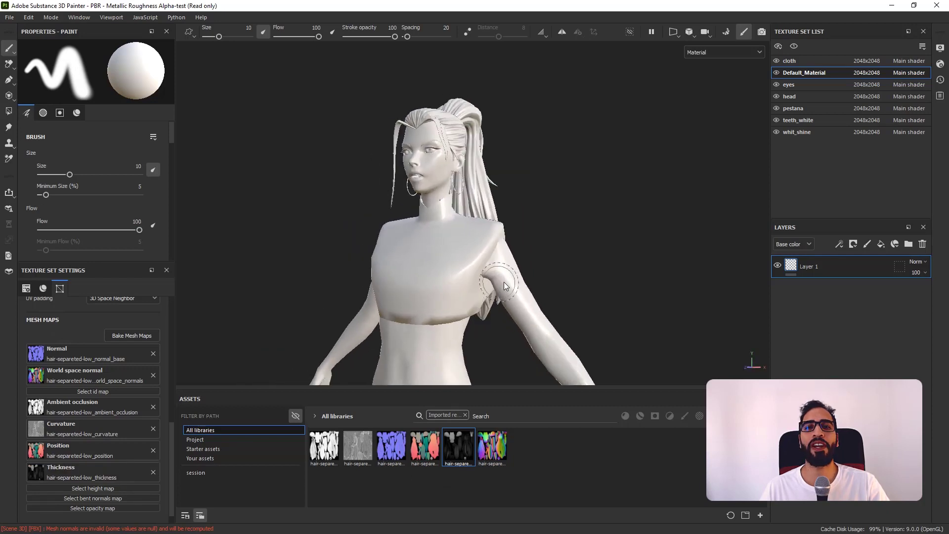
left_click_drag(503, 281, 588, 257, "alt")
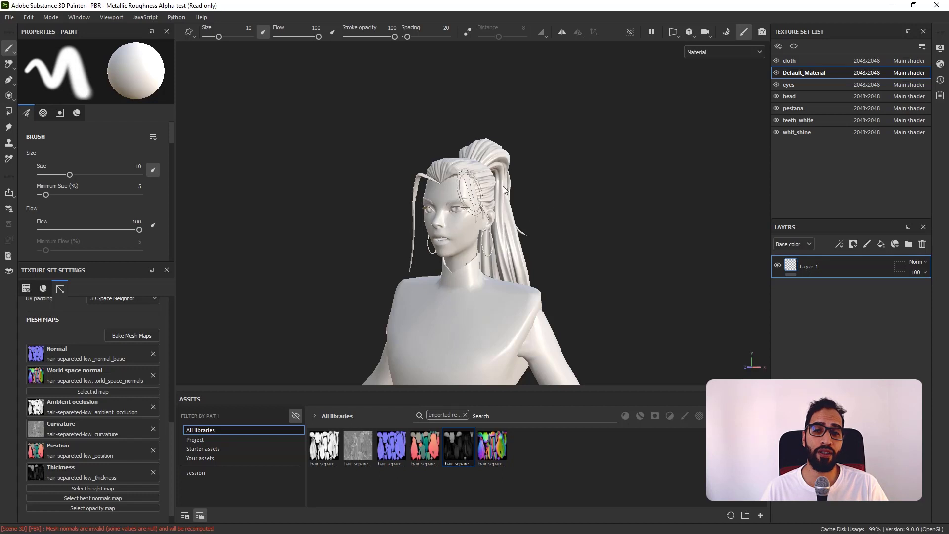
left_click_drag(466, 189, 490, 267, "alt")
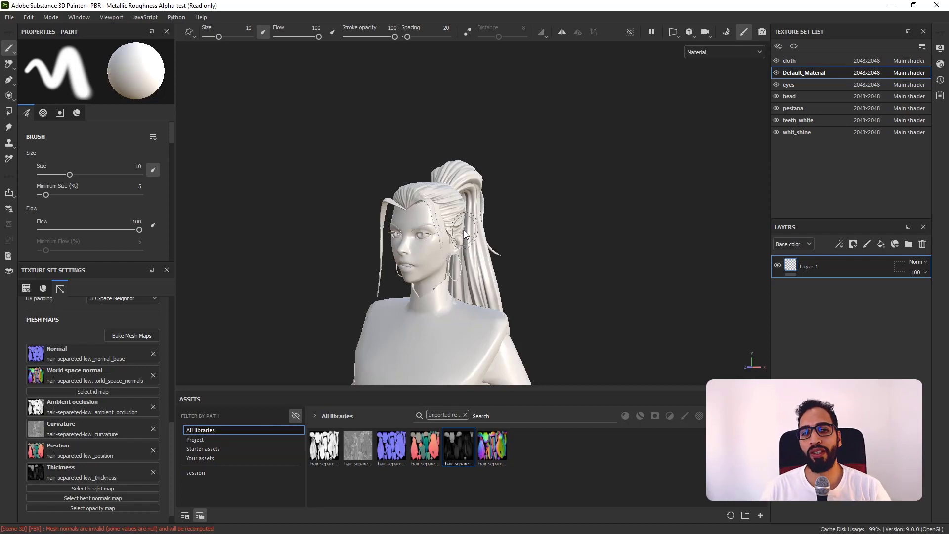
Step: Select the head texture set and bring the six head map images from the head folder inside mesh maps into the import dialog
left_click(798, 96)
left_click_drag(442, 309, 550, 263, "alt")
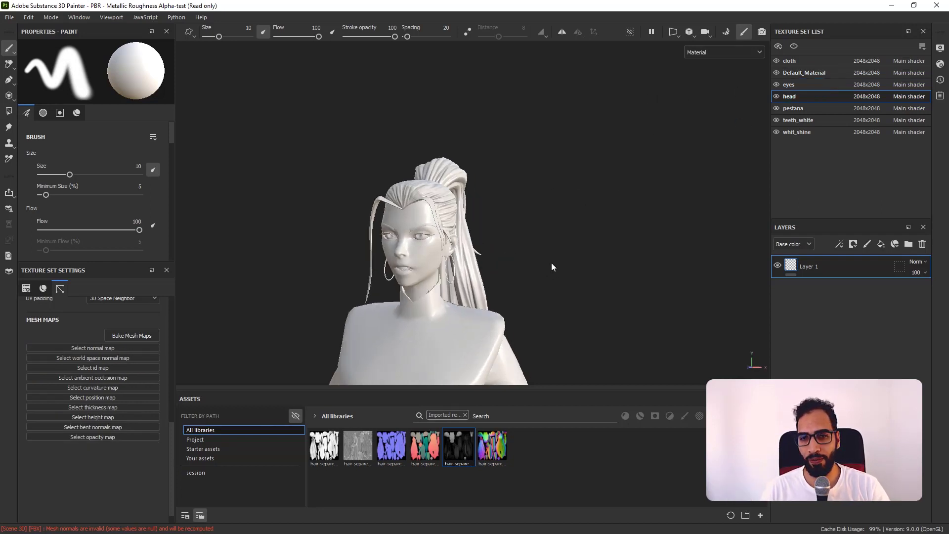
right_click_drag(551, 262, 494, 338, "alt")
key("super")
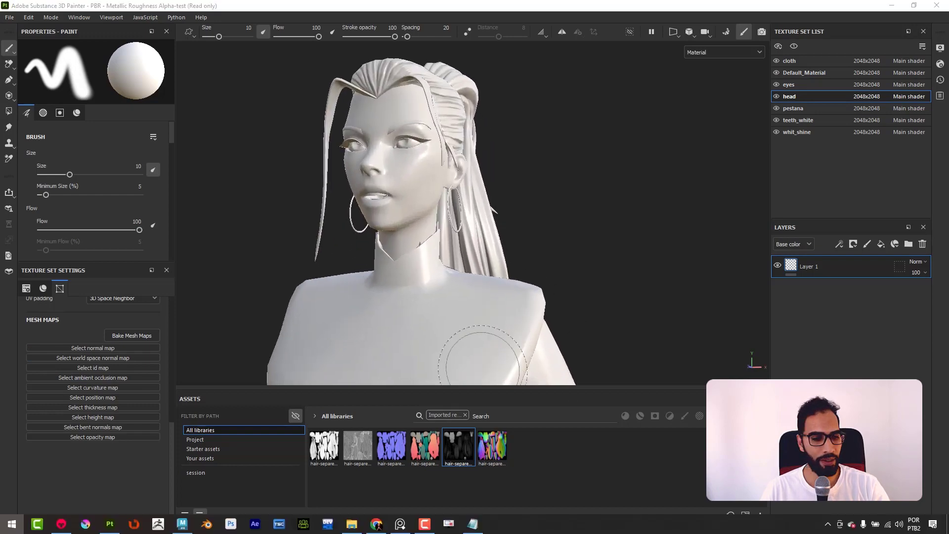
key("super")
left_click(352, 524)
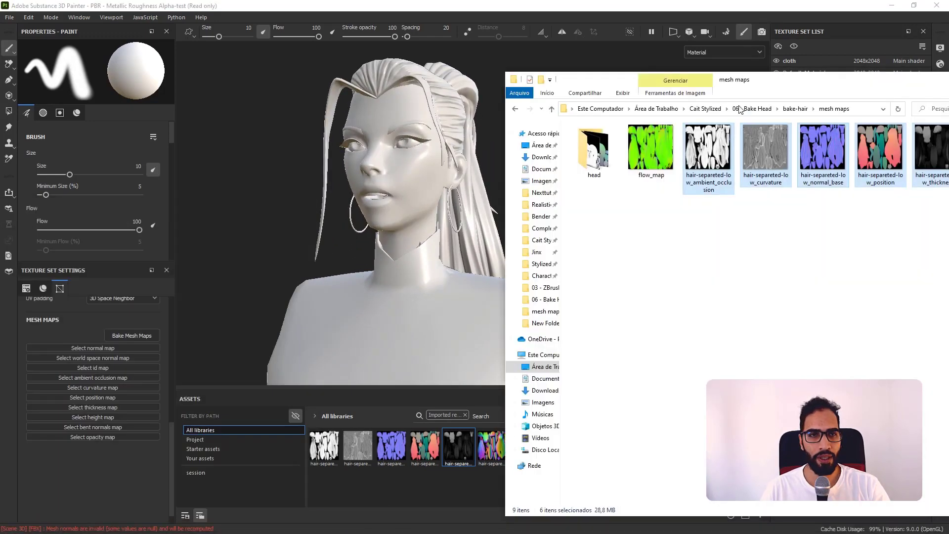
double_click(595, 151)
mouse_move(588, 238)
left_mouse_down()
mouse_move(859, 159)
mouse_move(494, 316)
mouse_move(458, 498)
left_mouse_up()
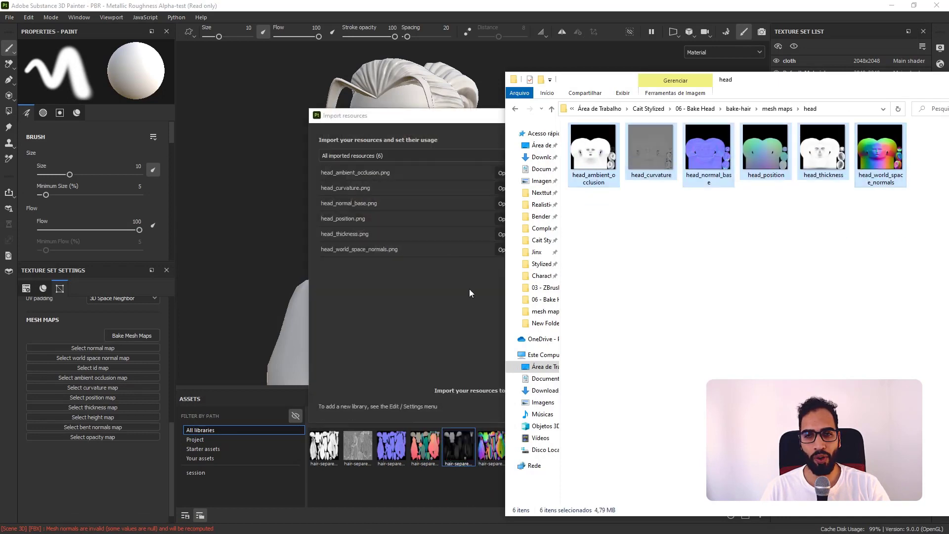
left_click(460, 124)
Step: Set the usage of all six head map images to texture
left_click(590, 172)
left_click(603, 214)
left_click(601, 189)
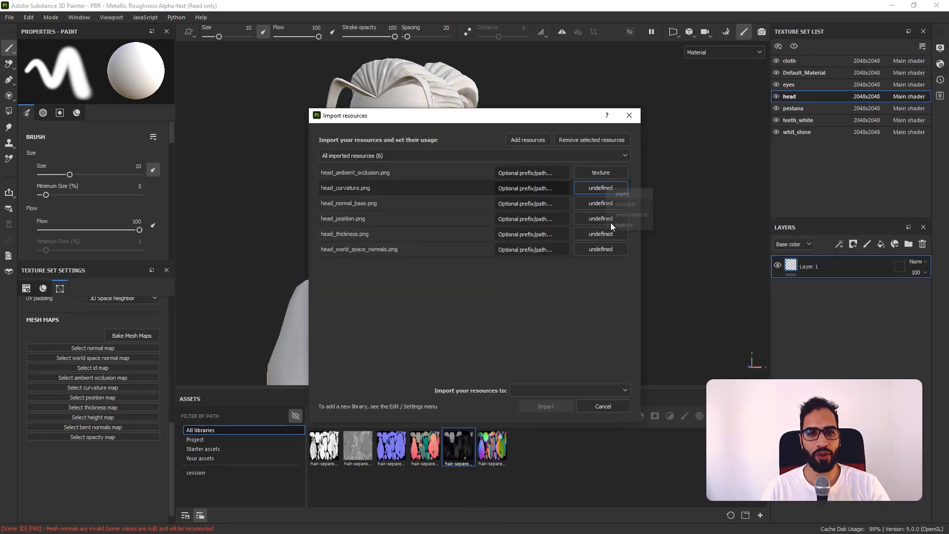
left_click(617, 225)
left_click(607, 204)
left_click(620, 240)
left_click(612, 219)
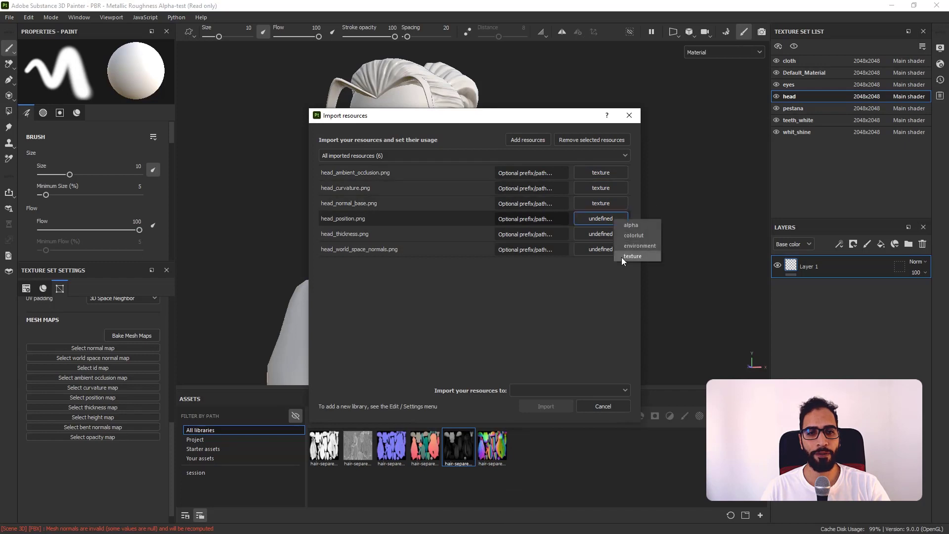
left_click(621, 257)
left_click(624, 270)
left_click(618, 250)
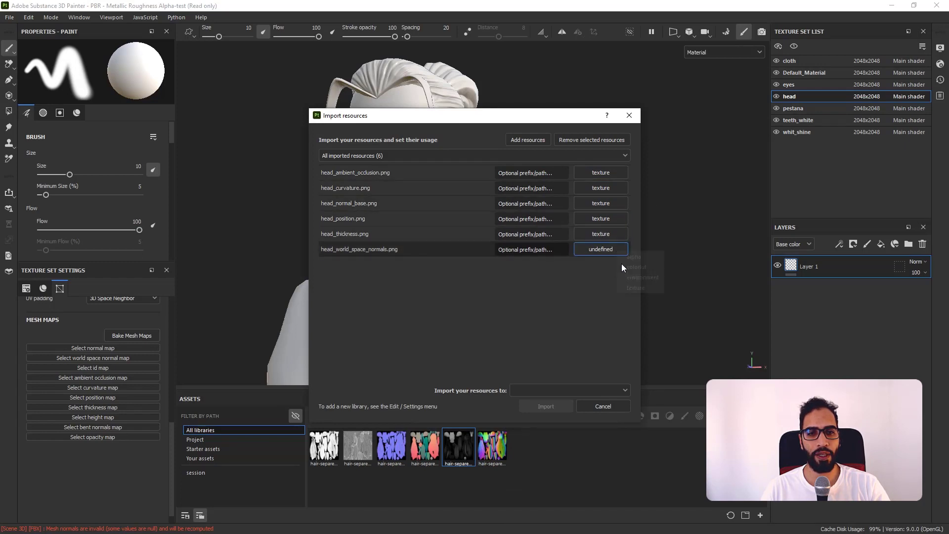
left_click(631, 287)
Step: Import the six head maps into the current session
left_click(592, 390)
left_click(573, 404)
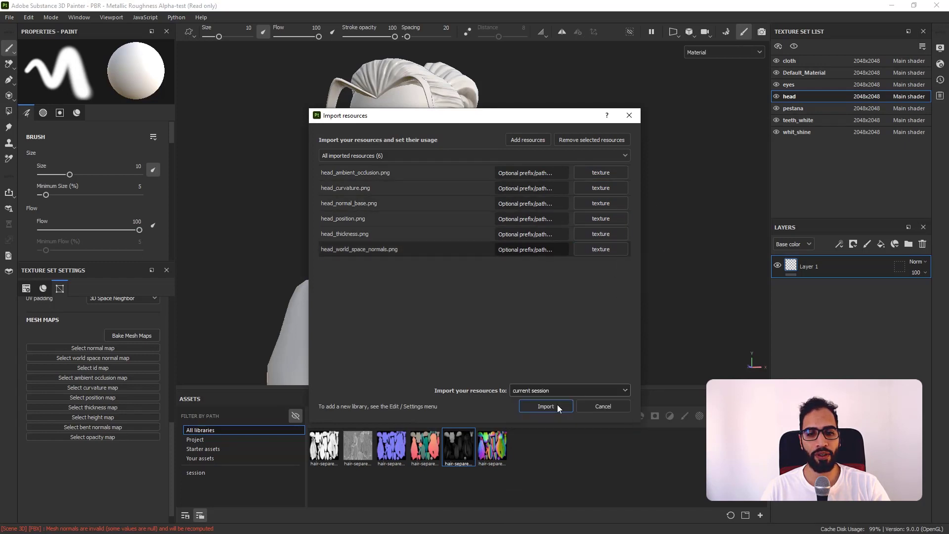
left_click(531, 408)
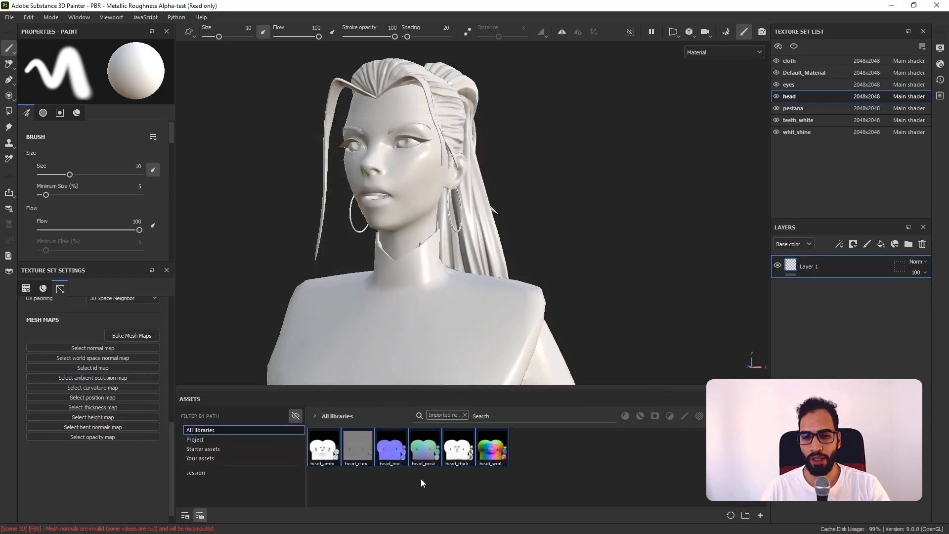
Step: Assign head_normal_base as the Normal mesh map of the head texture set and inspect the face
scroll(464, 217, "up", 1)
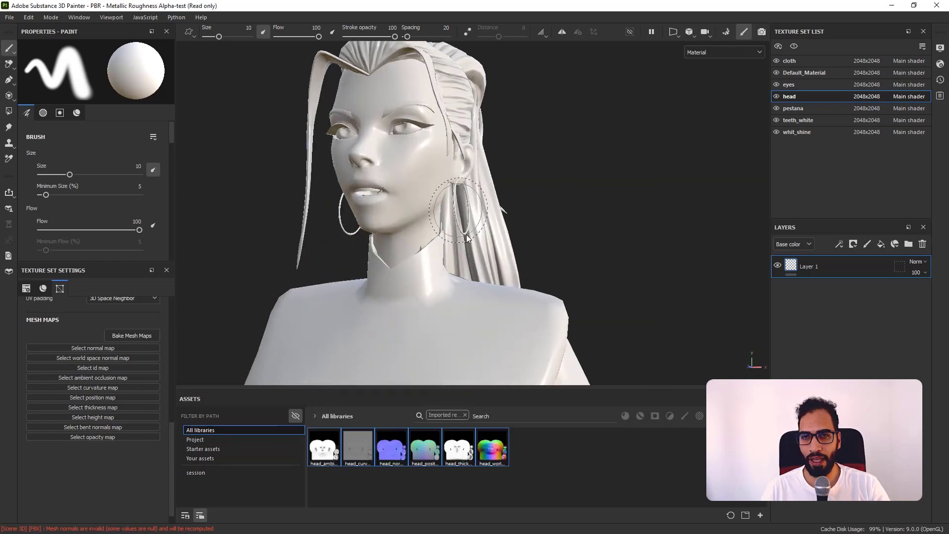
middle_click_drag(466, 234, 507, 297, "alt")
scroll(507, 274, "up", 1)
left_click(413, 458)
left_click(395, 458)
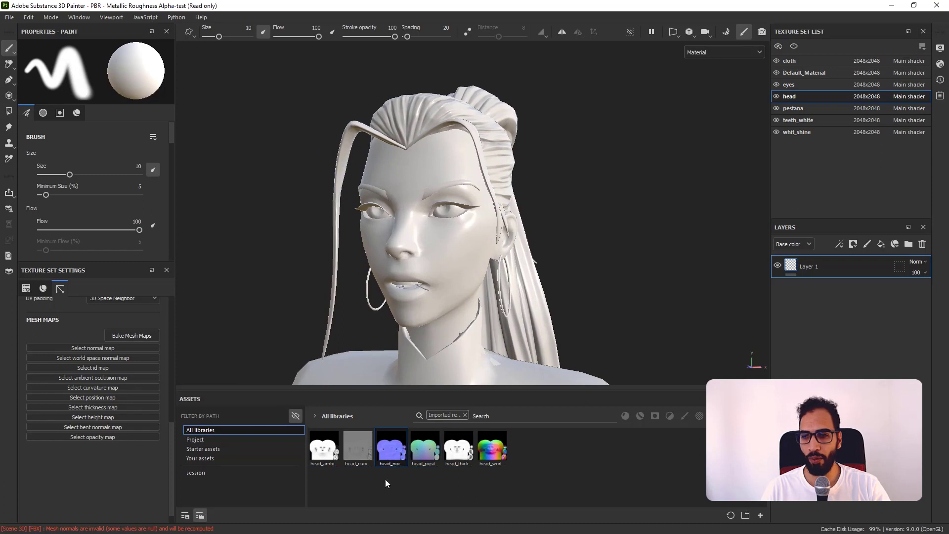
left_click_drag(140, 345, 140, 346)
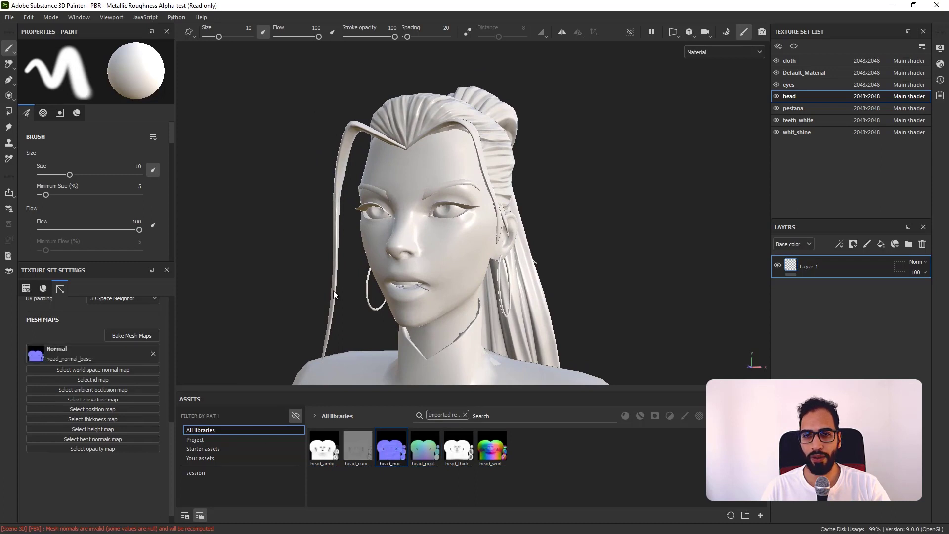
mouse_move(531, 196)
left_mouse_down("alt")
mouse_move(483, 200)
mouse_move(546, 205)
left_mouse_up("alt")
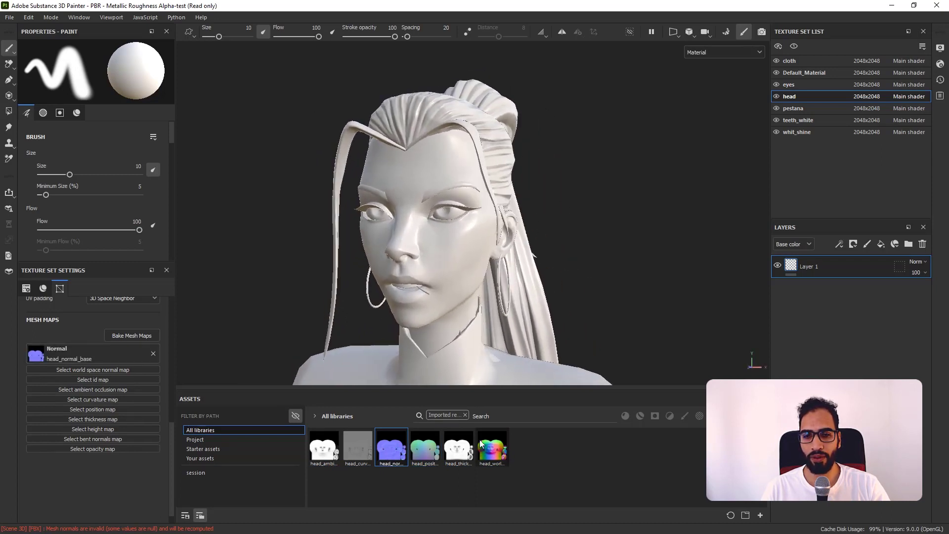
Step: Assign head_thickness as the Ambient occlusion mesh map of the head texture set and inspect the character from the side
left_click(458, 447)
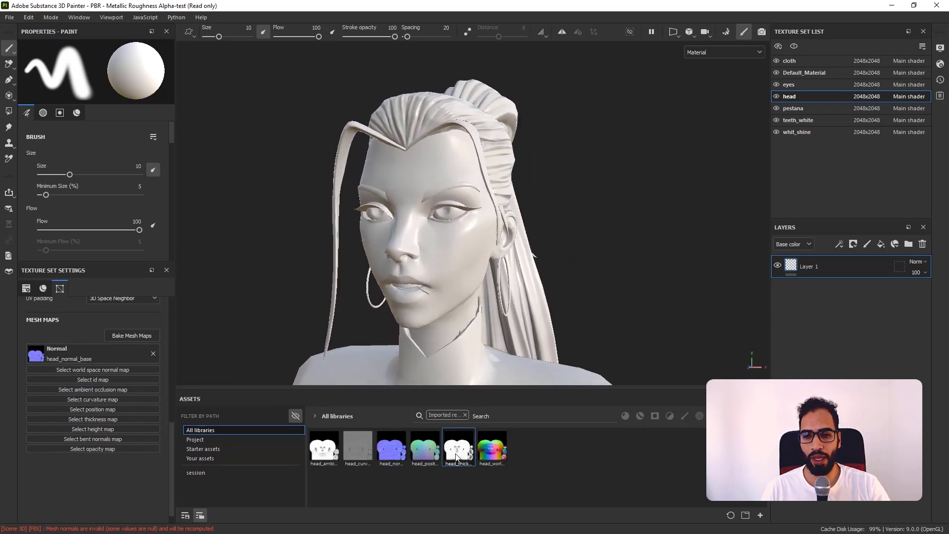
left_click(143, 387)
left_click_drag(616, 272, 586, 254, "alt")
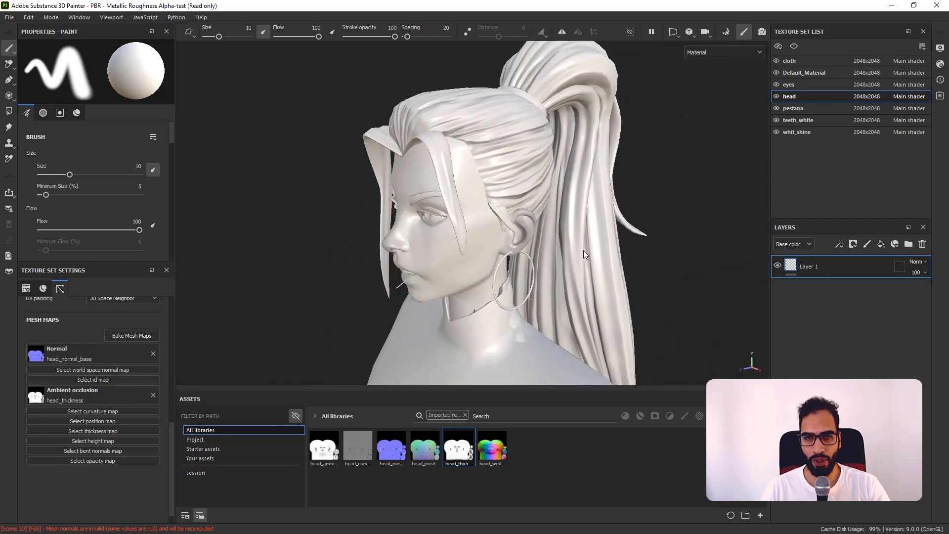
scroll(365, 191, "down", 4)
left_click_drag(546, 212, 418, 190, "alt")
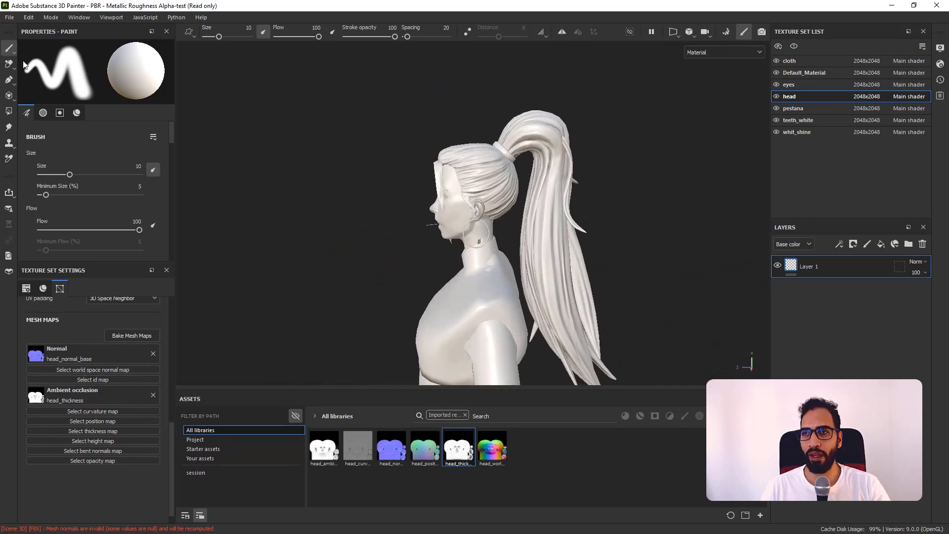
Step: Open the recent project Caity_New2.spp and inspect the textured character's head
left_click(9, 18)
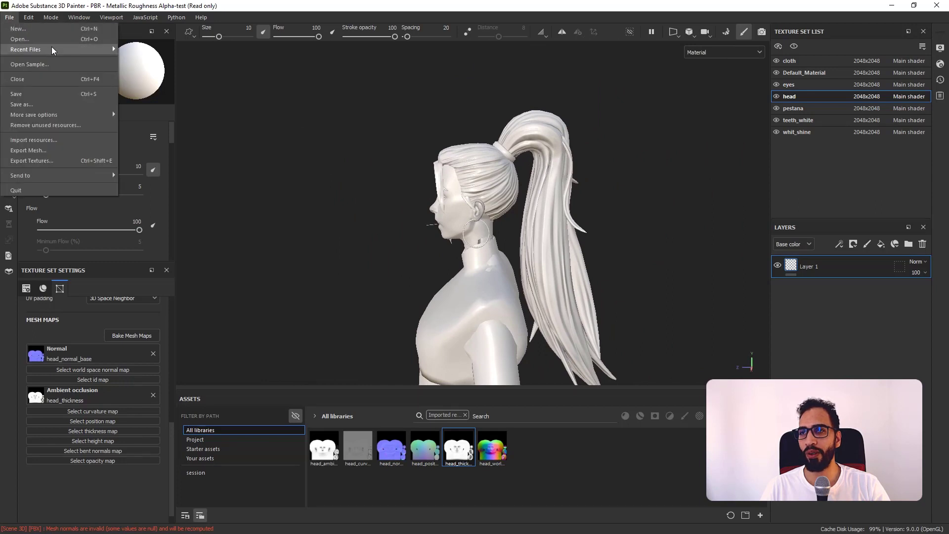
mouse_move(54, 49)
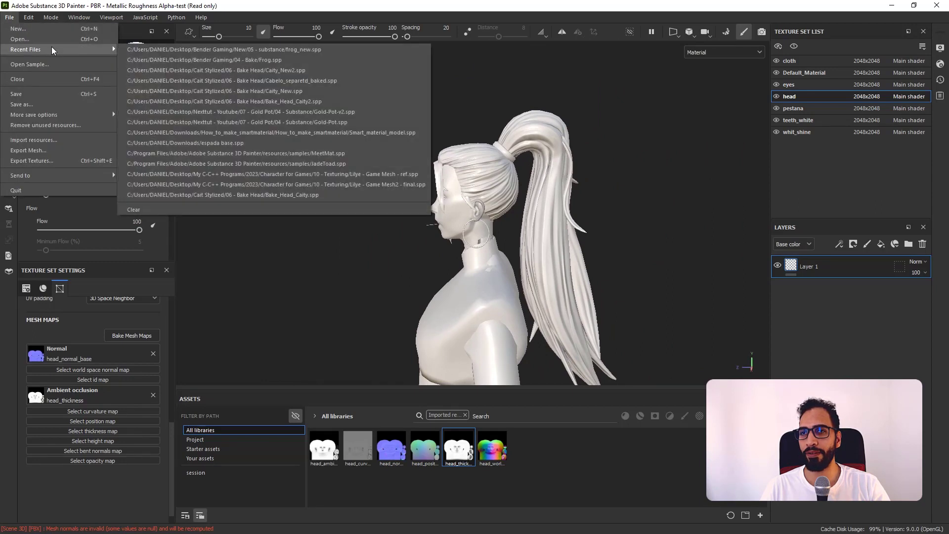
left_click(303, 70)
left_click(449, 291)
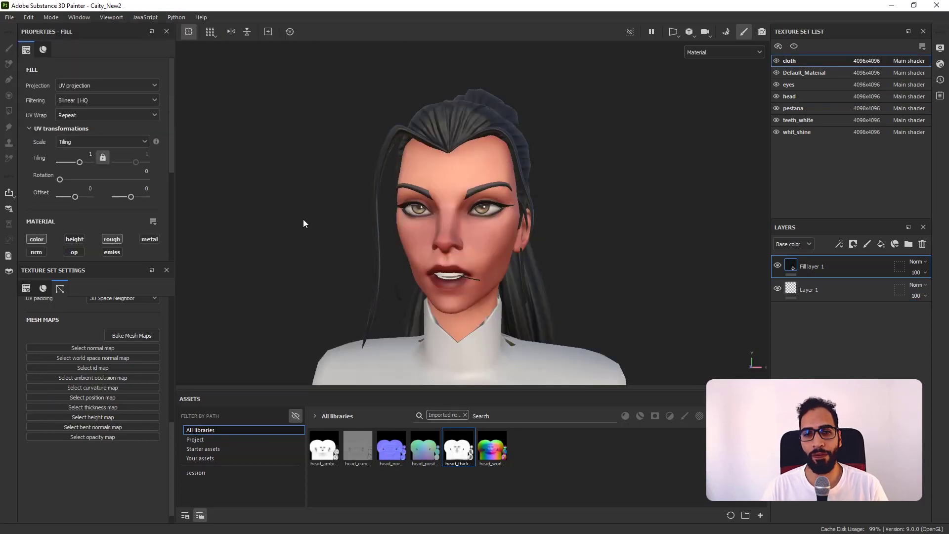
scroll(612, 192, "up", 2)
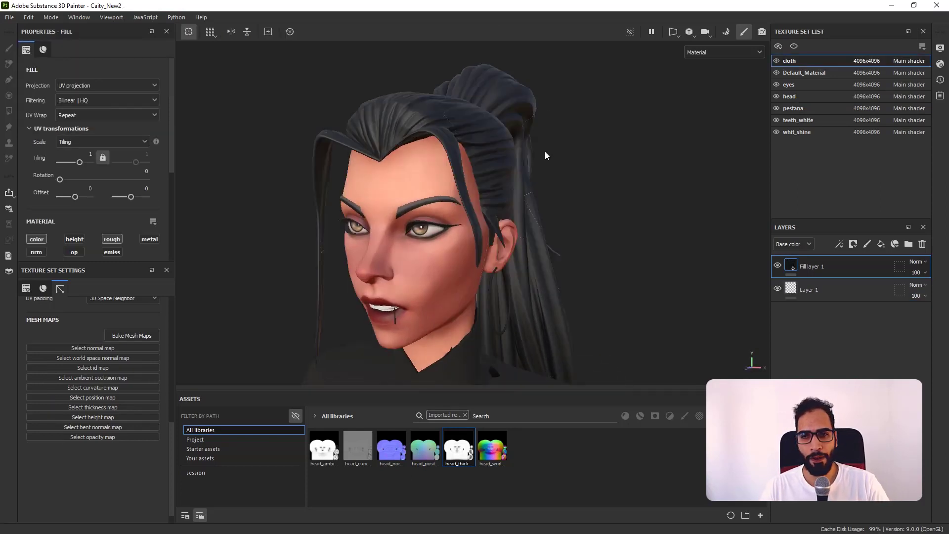
left_click_drag(516, 185, 588, 149, "alt")
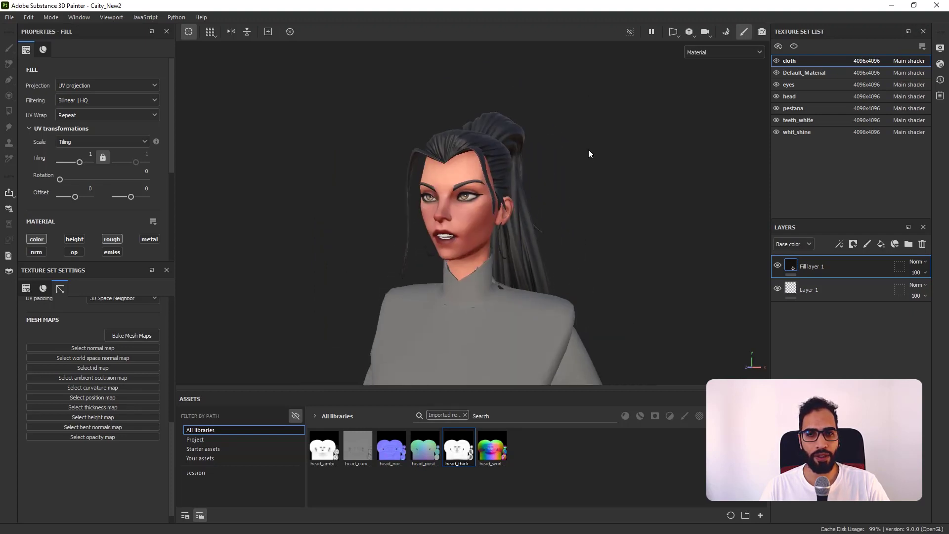
Step: Reduce the viewport camera's field of view in the display settings and check the character with the new perspective
left_click(941, 49)
scroll(780, 247, "down", 5)
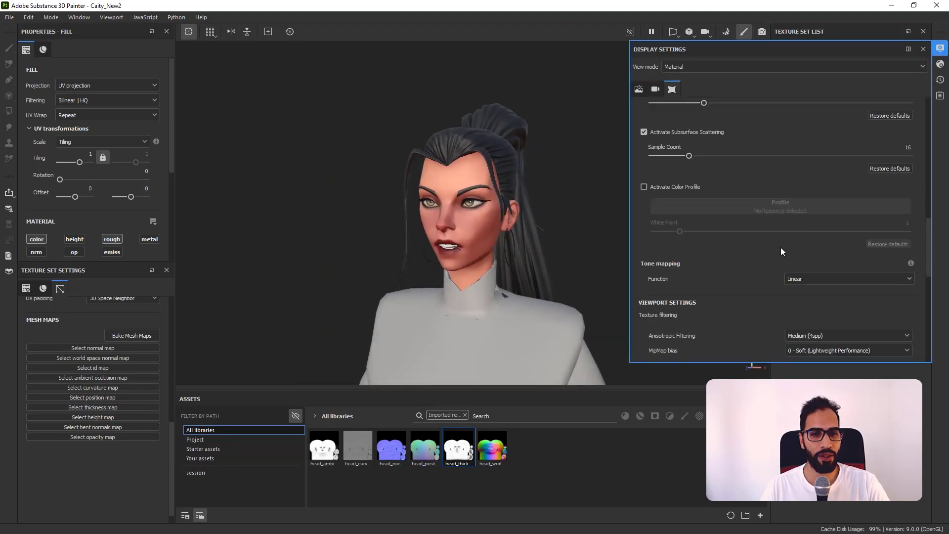
scroll(743, 262, "up", 1)
scroll(742, 262, "down", 3)
scroll(742, 262, "up", 5)
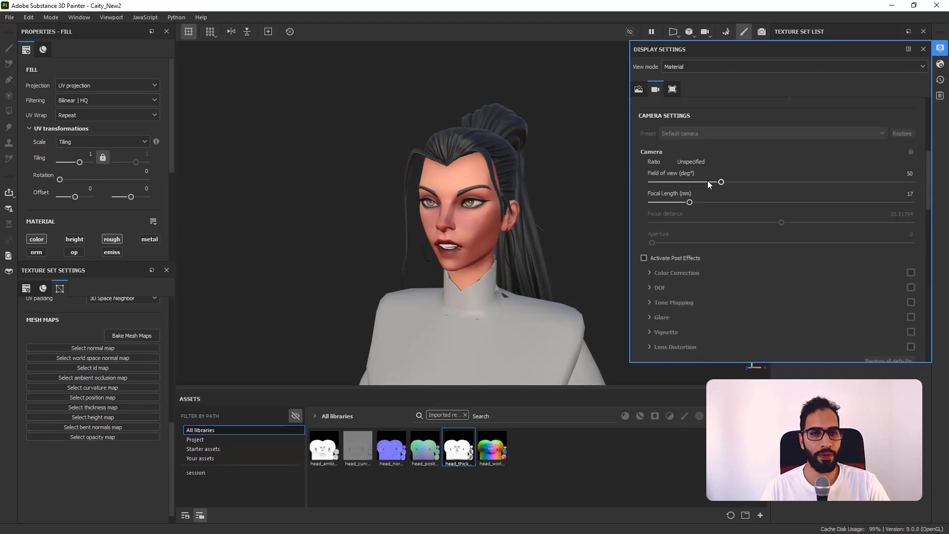
left_click_drag(720, 182, 707, 185)
scroll(387, 205, "down", 2)
left_click_drag(387, 205, 548, 226, "alt")
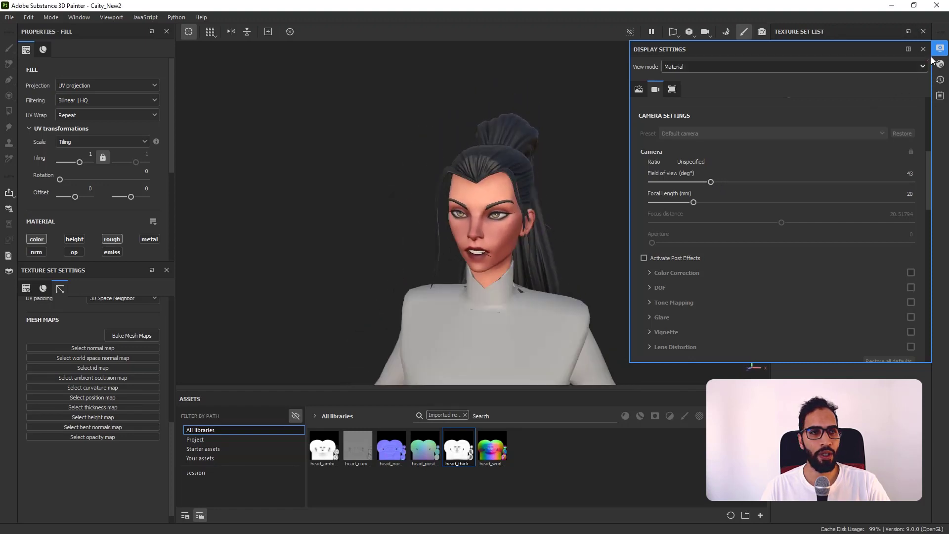
left_click(939, 49)
left_click_drag(715, 131, 770, 152, "alt")
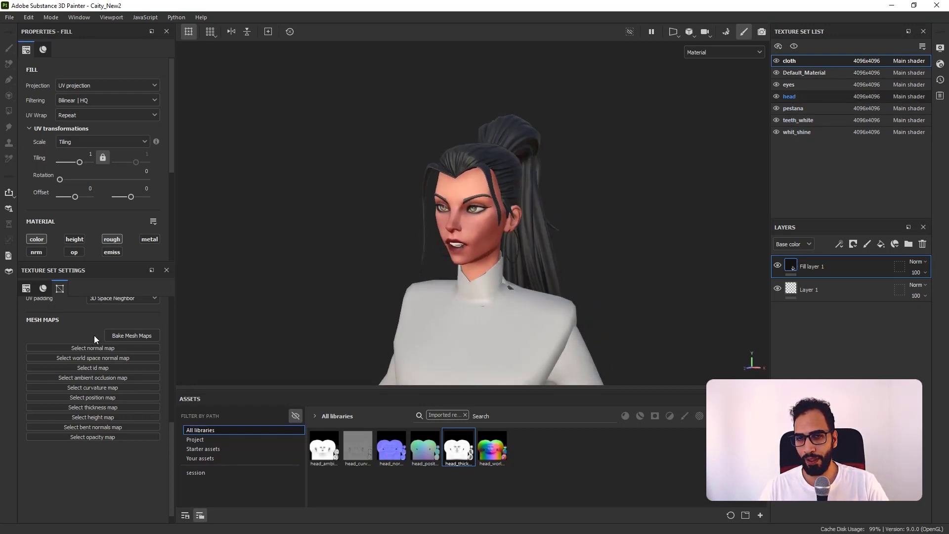
Step: Review the mesh maps and layers of the head, Default_Material and cloth texture sets, toggling the visibility of the cloth set's Fill layer 1
left_click(803, 95)
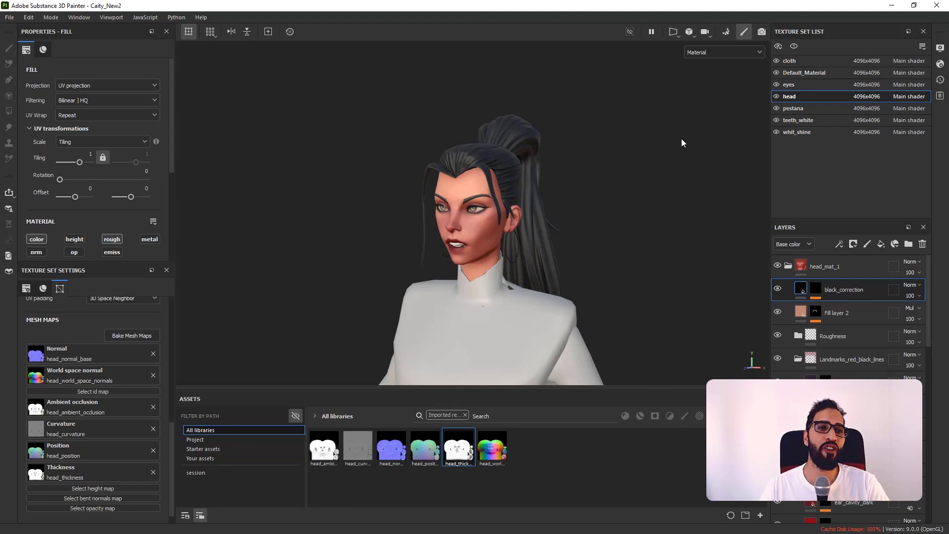
right_click(498, 210, "ctrl+alt")
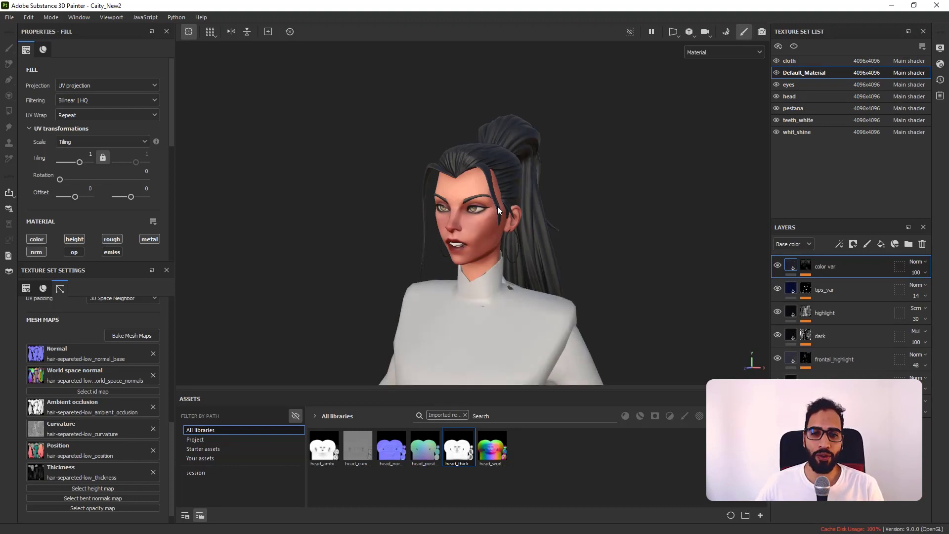
left_click(781, 60)
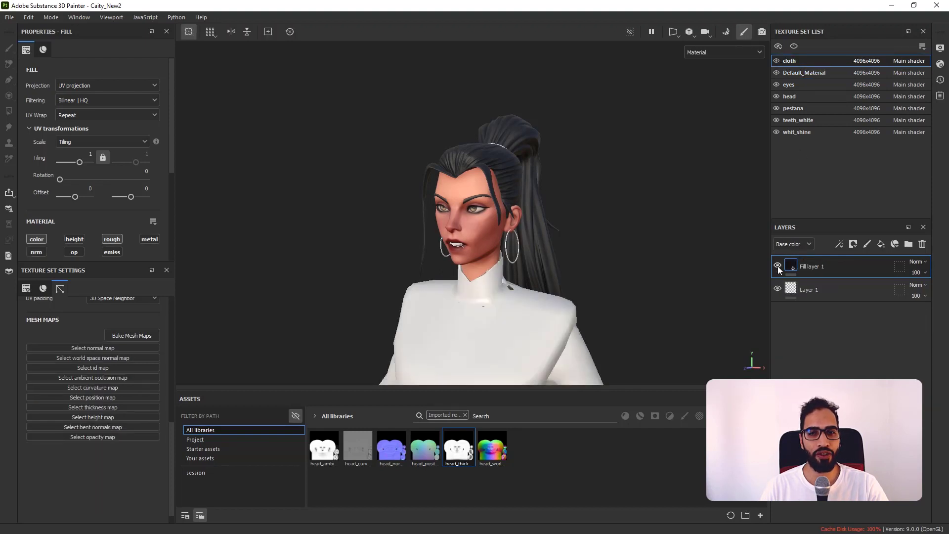
left_click(777, 265)
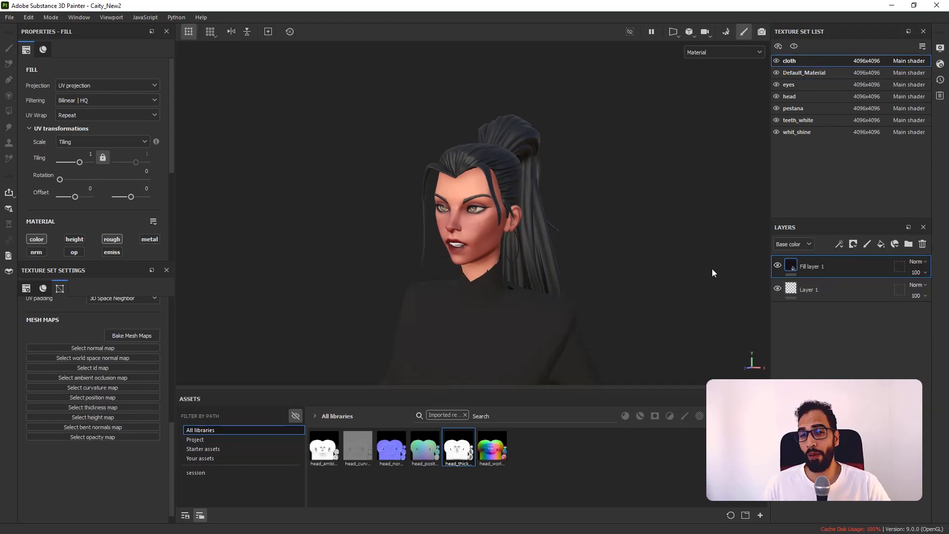